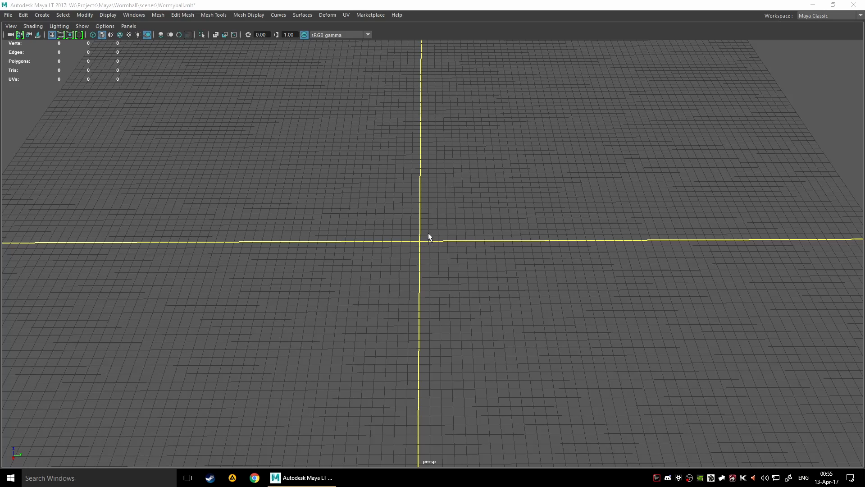
- Create a polygon cylinder at the origin
{"action": "scroll", "coordinate": [429, 241], "scroll_direction": "down", "scroll_amount": 3}
{"action": "right_click", "coordinate": [433, 248]}
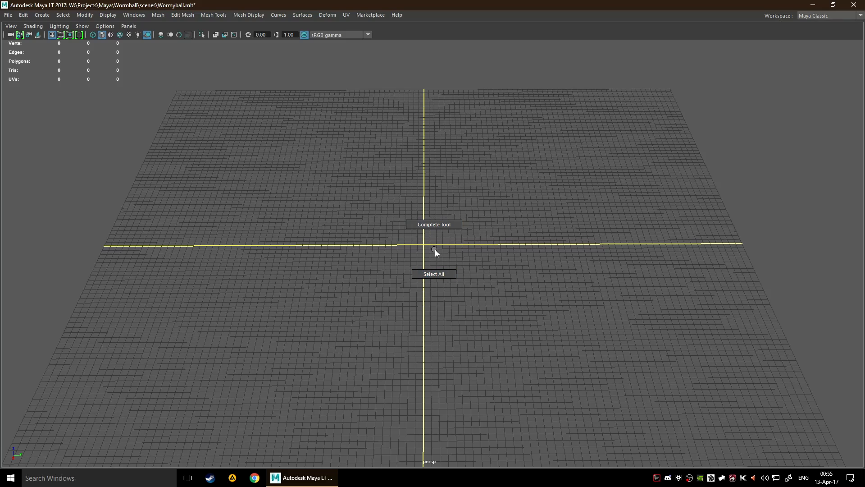
{"action": "left_click", "coordinate": [435, 250]}
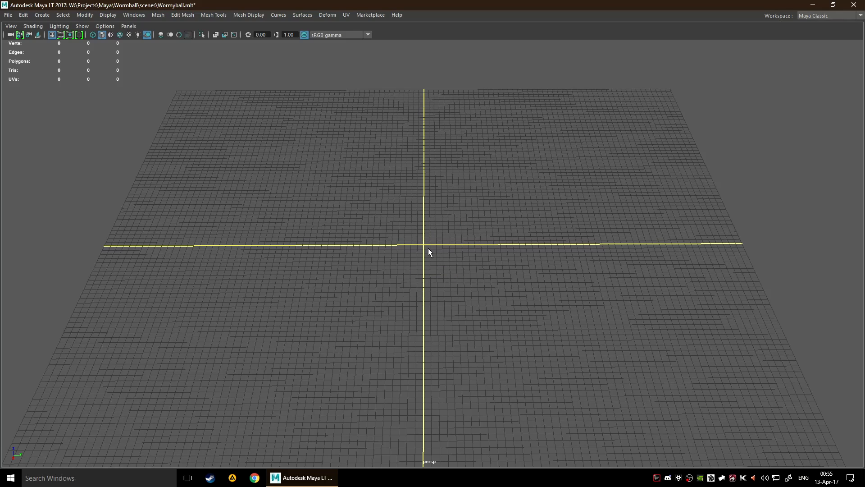
{"action": "right_click", "coordinate": [428, 248], "text": "shift"}
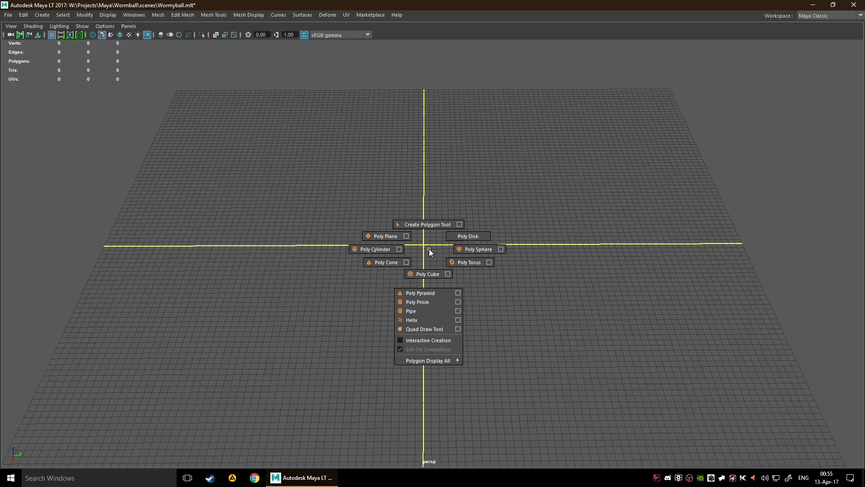
{"action": "right_click_drag", "start_coordinate": [429, 249], "coordinate": [384, 249]}
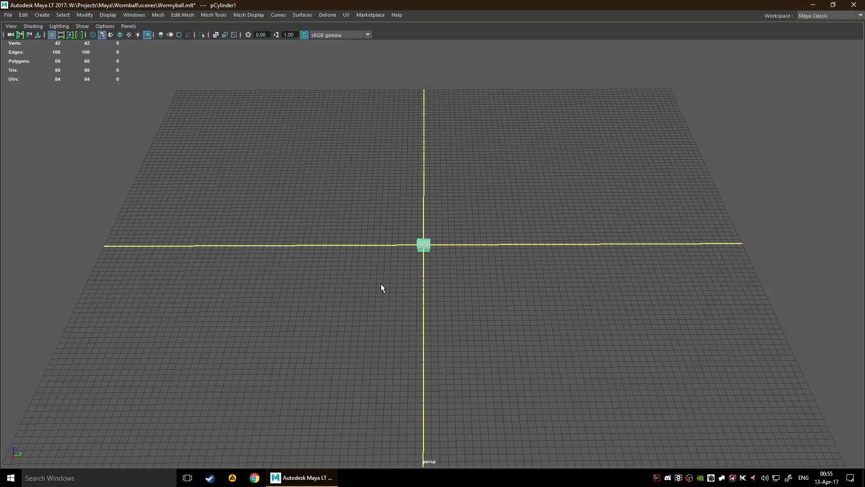
{"action": "scroll", "coordinate": [376, 285], "scroll_direction": "up", "scroll_amount": 3}
{"action": "key", "text": "space"}
{"action": "left_click", "coordinate": [307, 254]}
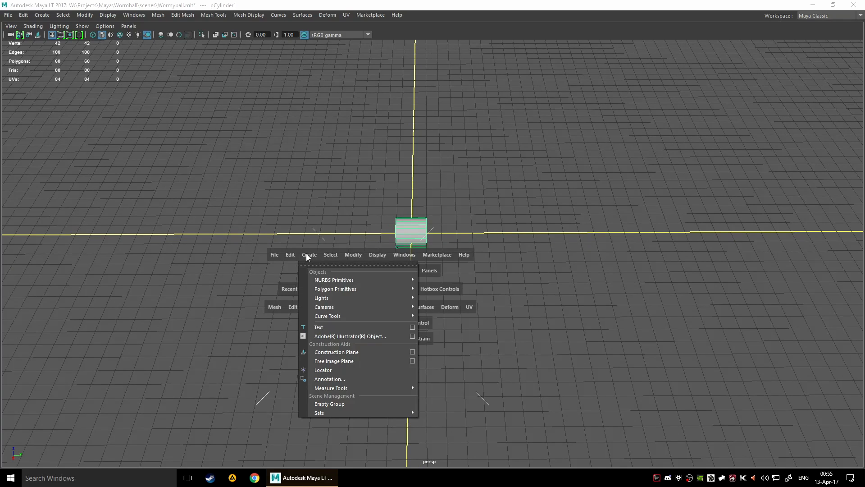
{"action": "mouse_move", "coordinate": [334, 289]}
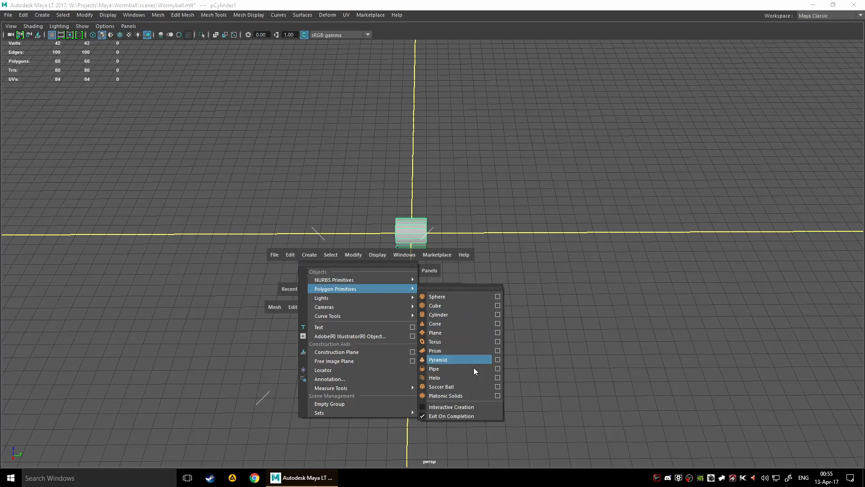
{"action": "scroll", "coordinate": [522, 288], "scroll_direction": "down", "scroll_amount": 5}
- Create a second polygon cylinder at the origin and move the cylinders along the Y axis in the negative direction
{"action": "right_click", "coordinate": [520, 283]}
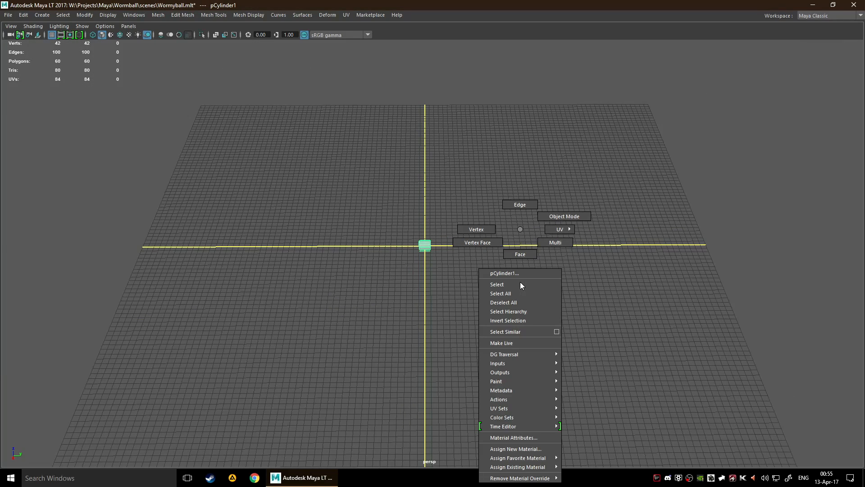
{"action": "left_click", "coordinate": [503, 239]}
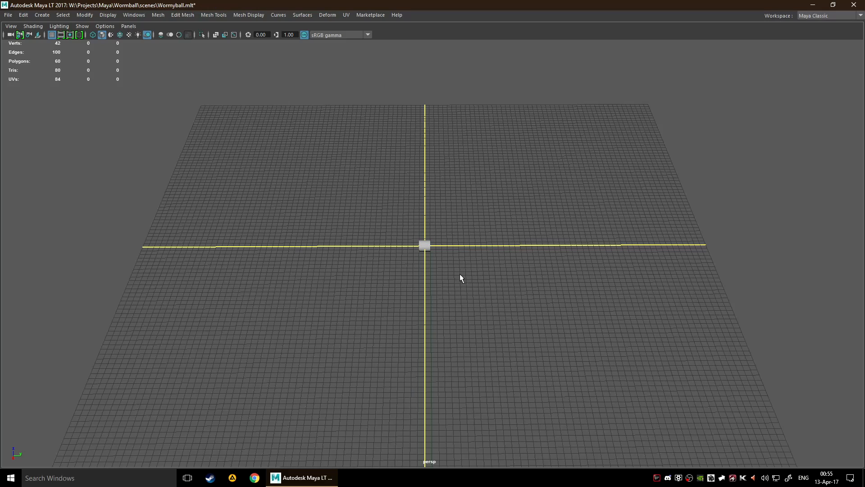
{"action": "right_click", "coordinate": [494, 272]}
{"action": "right_click", "coordinate": [494, 271], "text": "shift"}
{"action": "key", "text": "ctrl+d"}
{"action": "left_click_drag", "start_coordinate": [295, 193], "coordinate": [522, 295]}
{"action": "key", "text": "w"}
{"action": "left_click_drag", "start_coordinate": [468, 246], "coordinate": [258, 250]}
- Create two more polygon cylinders at the origin and move the newest one along the negative Y axis
{"action": "left_click", "coordinate": [481, 284]}
{"action": "right_click_drag", "start_coordinate": [547, 261], "coordinate": [63, 291], "text": "shift"}
{"action": "left_click", "coordinate": [617, 292]}
{"action": "right_click_drag", "start_coordinate": [653, 277], "coordinate": [117, 324], "text": "shift"}
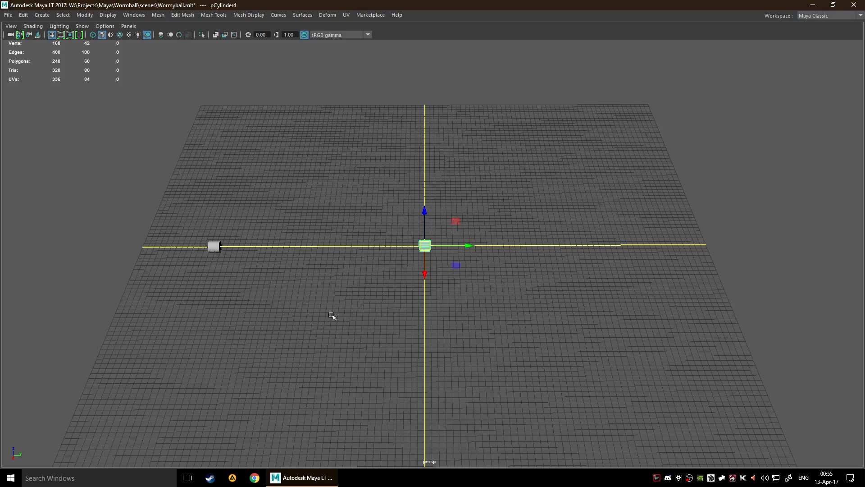
{"action": "left_click_drag", "start_coordinate": [460, 246], "coordinate": [288, 247]}
- Add another polygon cylinder and move it along the Y axis to extend the row of spaced cylinders
{"action": "left_click", "coordinate": [542, 296]}
{"action": "right_click_drag", "start_coordinate": [558, 298], "coordinate": [173, 310], "text": "shift"}
{"action": "left_click_drag", "start_coordinate": [468, 246], "coordinate": [329, 246]}
{"action": "left_click", "coordinate": [716, 284]}
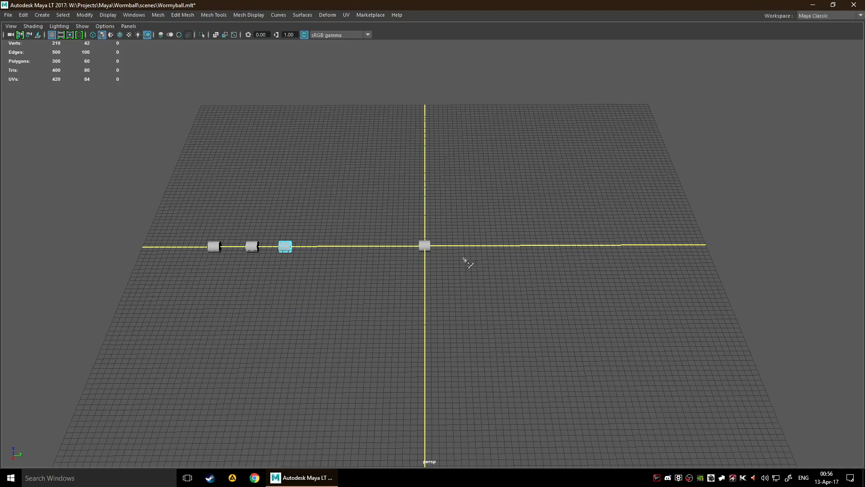
- Create one more polygon cylinder at the origin and try the Multi-Cut tool beside it
{"action": "right_click_drag", "start_coordinate": [634, 277], "coordinate": [287, 276], "text": "shift"}
{"action": "right_click_drag", "start_coordinate": [366, 267], "coordinate": [367, 268], "text": "shift"}
{"action": "left_click_drag", "start_coordinate": [367, 301], "coordinate": [372, 235]}
{"action": "left_click", "coordinate": [376, 268]}
- Show the Tool Box and close it again, declining the AutoSave
{"action": "key", "text": "space"}
{"action": "left_click", "coordinate": [495, 295]}
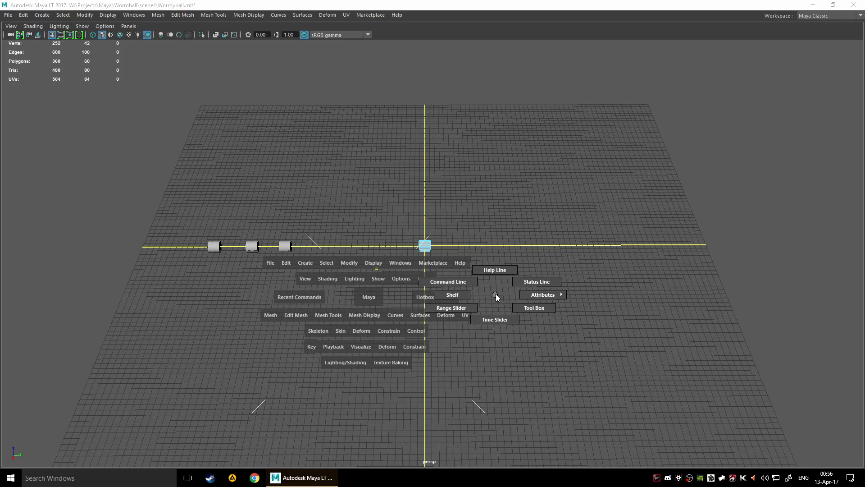
{"action": "left_click", "coordinate": [525, 301]}
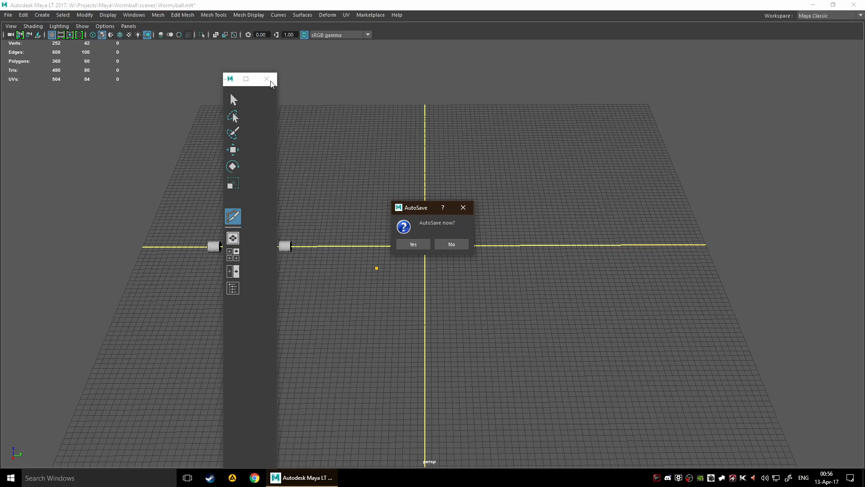
{"action": "left_click", "coordinate": [451, 244]}
{"action": "left_click", "coordinate": [266, 79]}
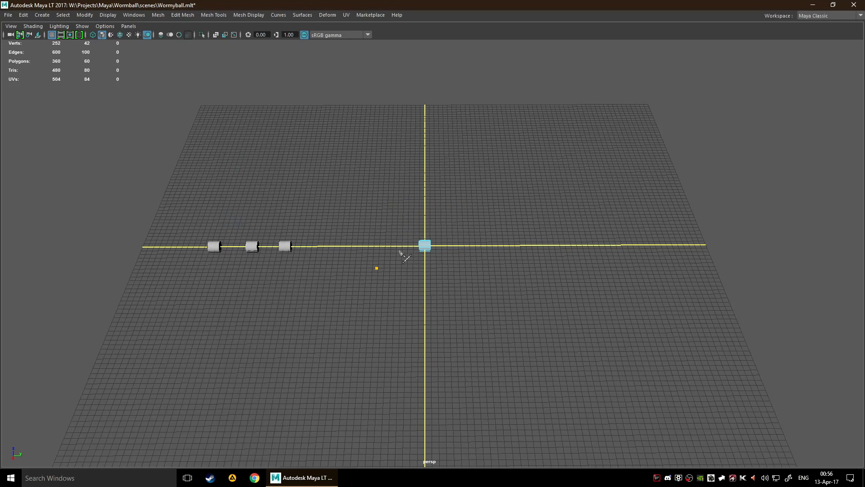
- Return to object selection and delete all the cylinders in the scene
{"action": "right_click_drag", "start_coordinate": [403, 316], "coordinate": [398, 305], "text": "alt"}
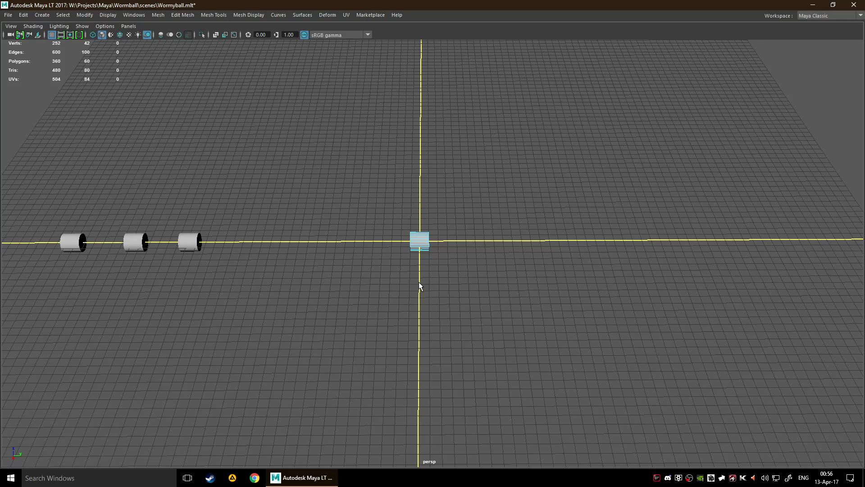
{"action": "right_click", "coordinate": [406, 282]}
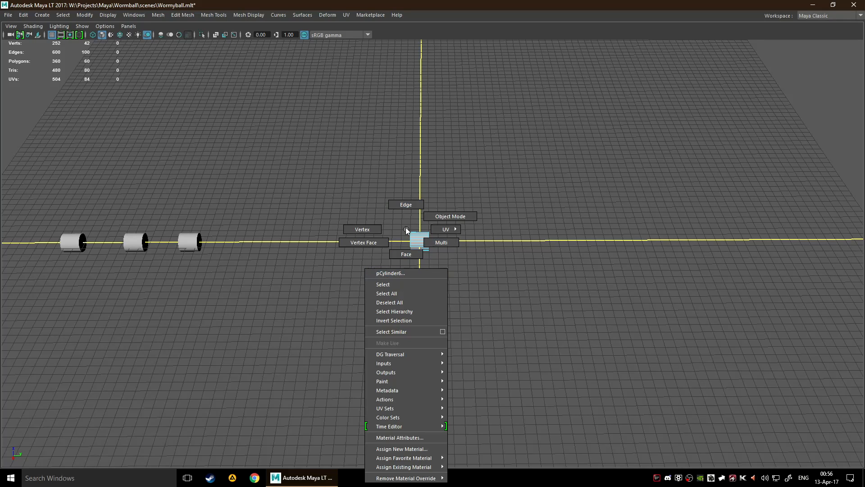
{"action": "scroll", "coordinate": [524, 334], "scroll_direction": "down", "scroll_amount": 6}
{"action": "key", "text": "F8"}
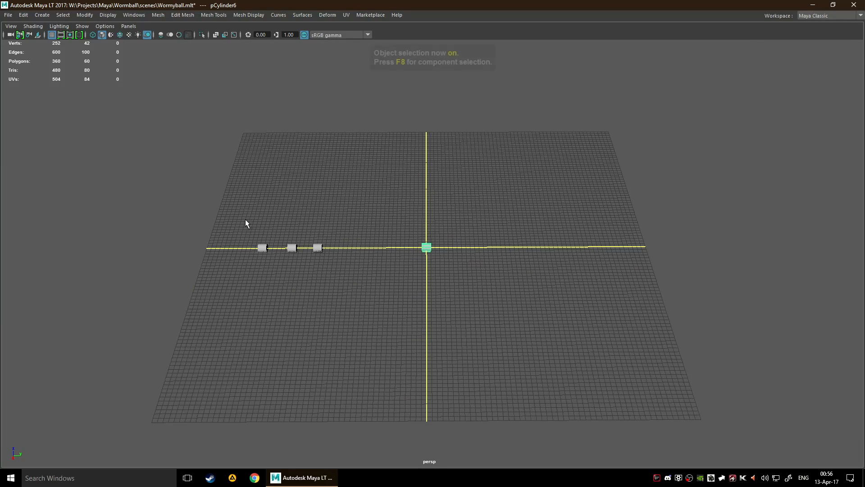
{"action": "left_click_drag", "start_coordinate": [193, 170], "coordinate": [513, 344]}
{"action": "key", "text": "Delete"}
{"action": "scroll", "coordinate": [603, 337], "scroll_direction": "up", "scroll_amount": 5}
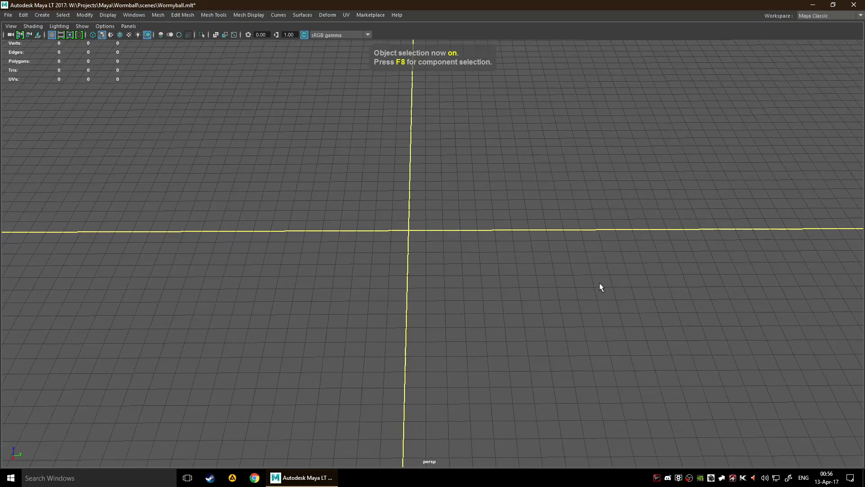
- Create a polygon torus at the origin
{"action": "right_click", "coordinate": [424, 232], "text": "shift"}
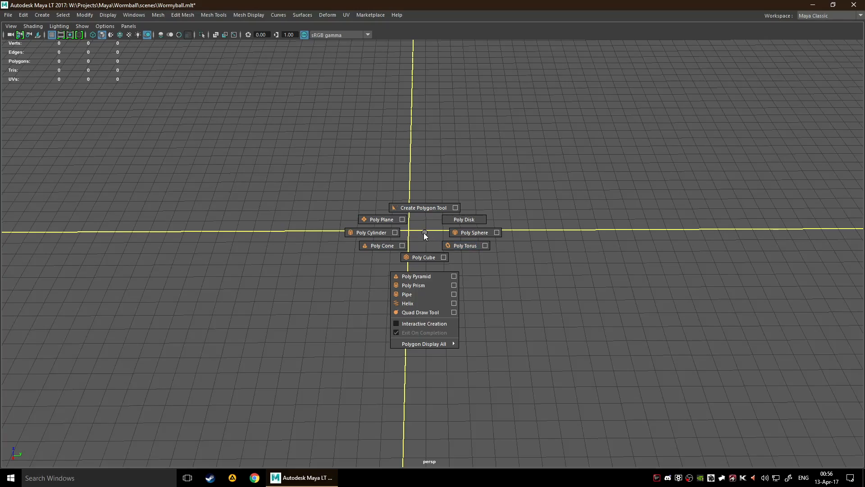
{"action": "left_click", "coordinate": [457, 241]}
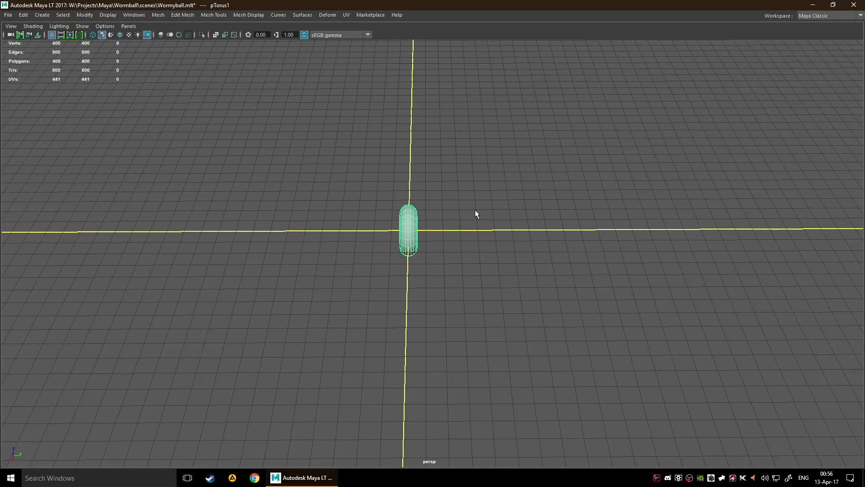
{"action": "left_click_drag", "start_coordinate": [474, 210], "coordinate": [433, 195], "text": "alt"}
{"action": "right_click_drag", "start_coordinate": [433, 196], "coordinate": [547, 224], "text": "alt"}
{"action": "scroll", "coordinate": [525, 232], "scroll_direction": "down", "scroll_amount": 7}
{"action": "mouse_move", "coordinate": [547, 224]}
{"action": "left_mouse_down", "text": "alt"}
{"action": "mouse_move", "coordinate": [525, 232]}
{"action": "mouse_move", "coordinate": [544, 231]}
{"action": "left_mouse_up", "text": "alt"}
{"action": "middle_click_drag", "start_coordinate": [550, 230], "coordinate": [537, 234], "text": "alt"}
{"action": "scroll", "coordinate": [512, 242], "scroll_direction": "up", "scroll_amount": 5}
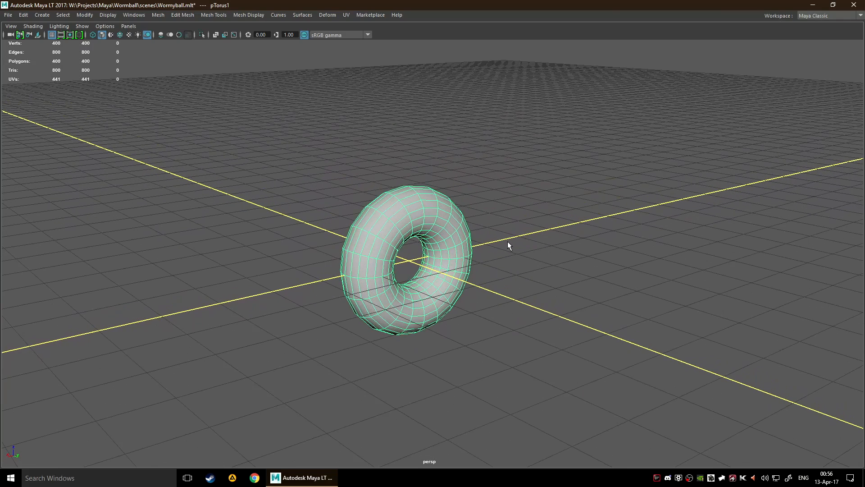
{"action": "left_click_drag", "start_coordinate": [508, 242], "coordinate": [503, 252], "text": "alt"}
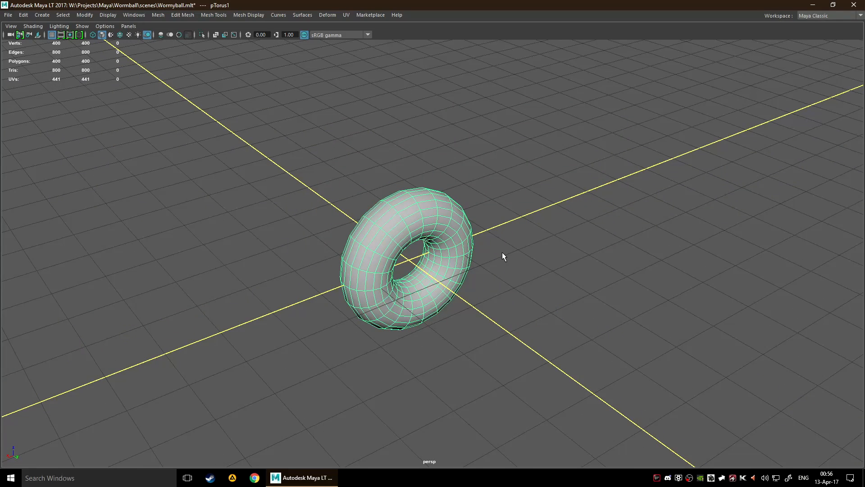
- Cycle the torus through vertex, edge and face selection, and return to object selection
{"action": "key", "text": "F9"}
{"action": "key", "text": "F10"}
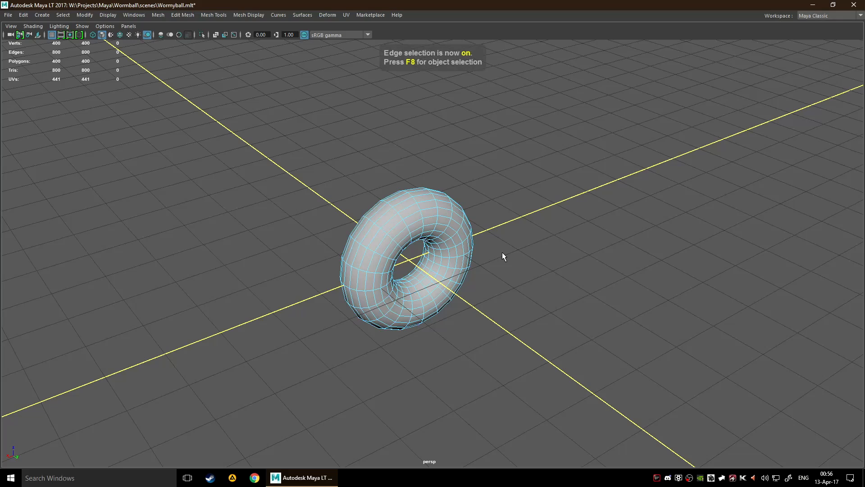
{"action": "key", "text": "F11"}
{"action": "key", "text": "F8"}
{"action": "key", "text": "F8"}
{"action": "key", "text": "F8"}
{"action": "key", "text": "F8"}
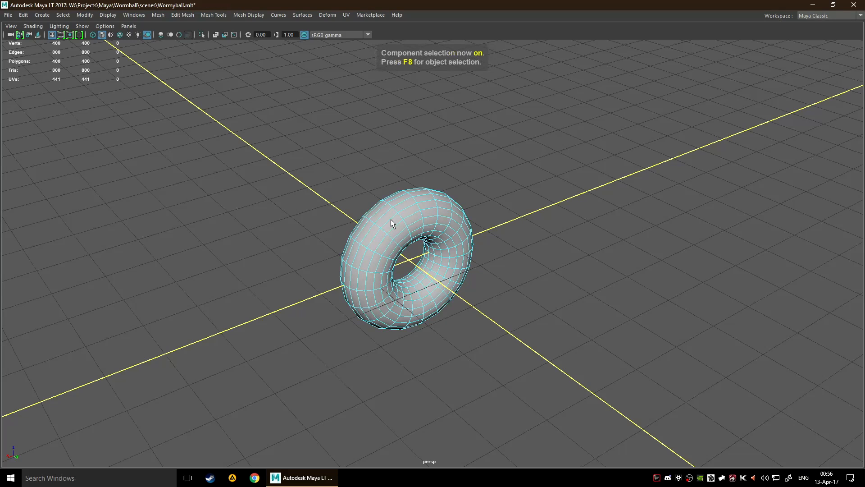
{"action": "key", "text": "F8"}
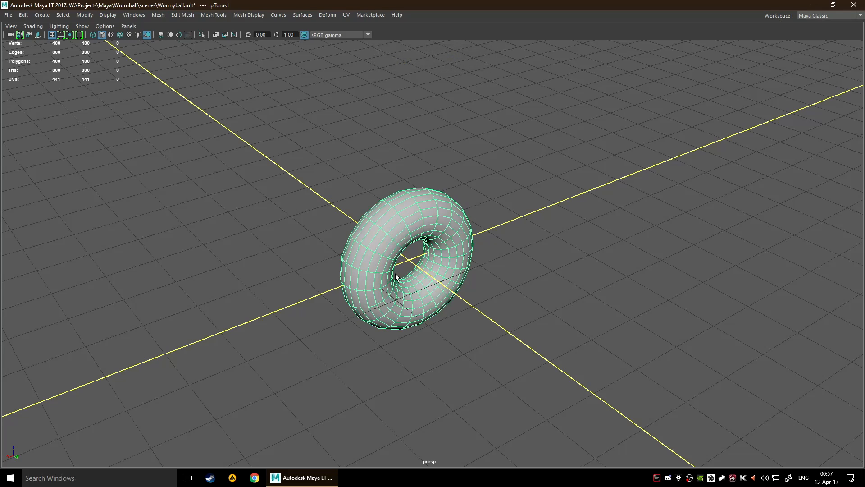
- Switch the torus to Multi component selection and back to Object Mode
{"action": "right_click", "coordinate": [420, 212]}
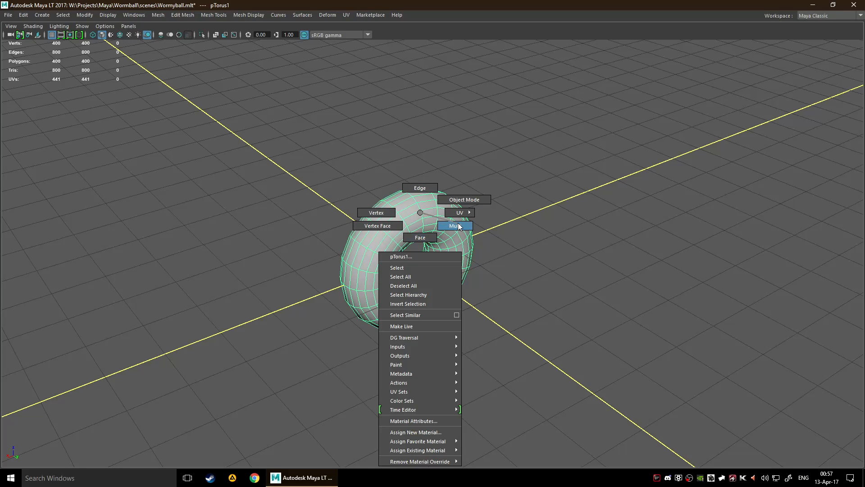
{"action": "left_click", "coordinate": [446, 226]}
{"action": "right_click", "coordinate": [420, 213]}
{"action": "right_click_drag", "start_coordinate": [465, 203], "coordinate": [418, 215]}
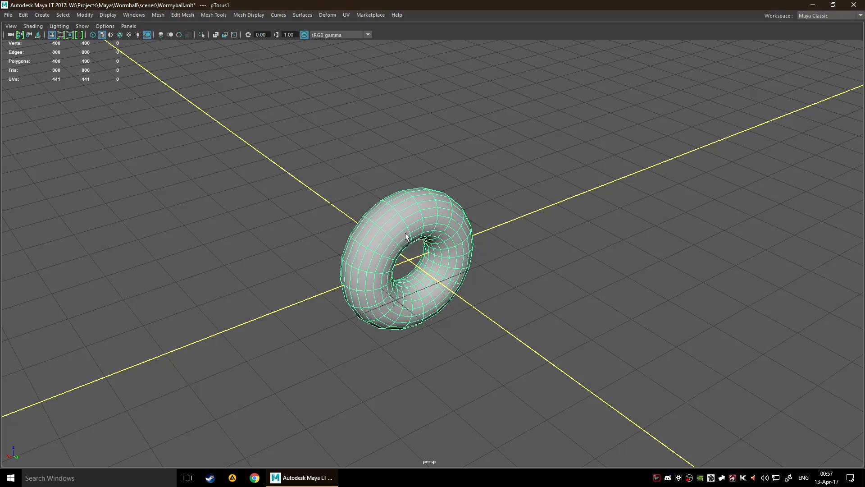
- Select edge loops on one side of the torus and pull them outward along the Y axis
{"action": "left_click", "coordinate": [360, 91]}
{"action": "double_click", "coordinate": [396, 248]}
{"action": "key", "text": "r"}
{"action": "mouse_move", "coordinate": [446, 291]}
{"action": "left_mouse_down"}
{"action": "mouse_move", "coordinate": [472, 304]}
{"action": "mouse_move", "coordinate": [452, 293]}
{"action": "left_mouse_up"}
{"action": "left_click_drag", "start_coordinate": [582, 280], "coordinate": [367, 272], "text": "alt"}
{"action": "key", "text": "q"}
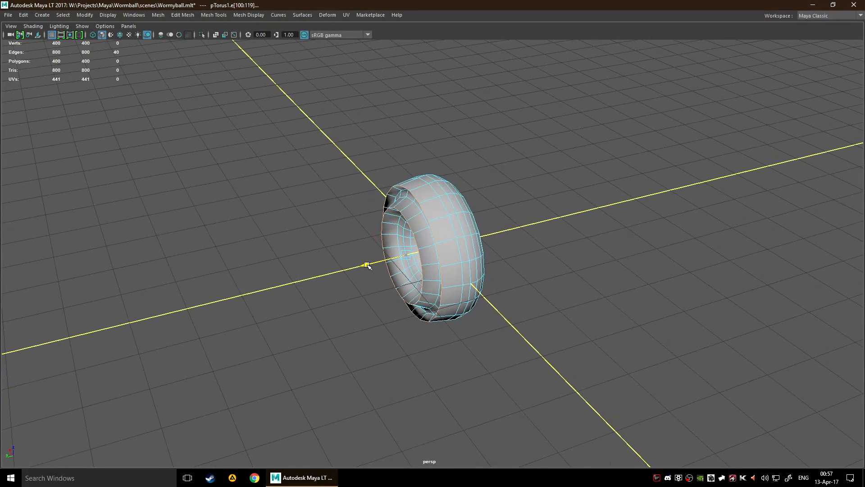
{"action": "key", "text": "w"}
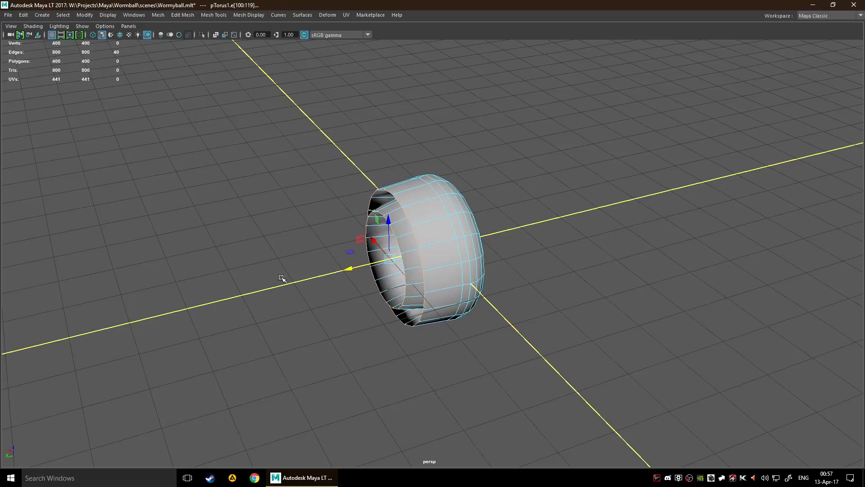
{"action": "left_click_drag", "start_coordinate": [350, 271], "coordinate": [310, 297], "text": "alt"}
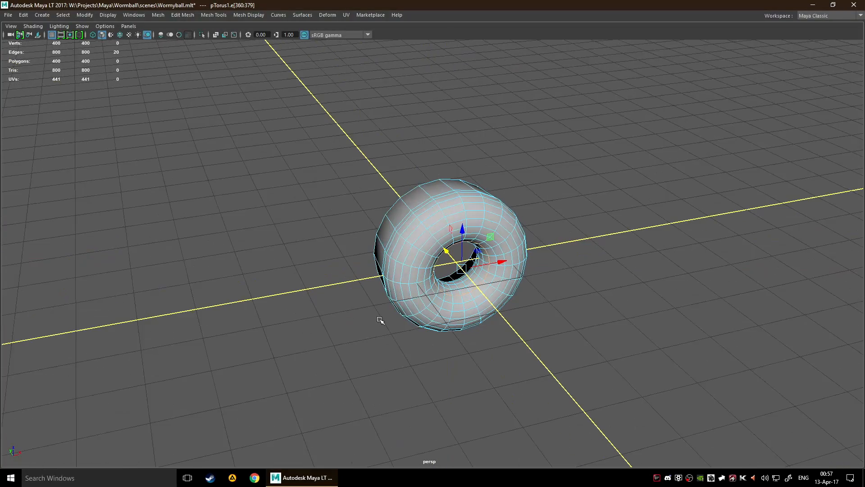
- Clear the edge selection and switch the torus to face selection
{"action": "left_click", "coordinate": [379, 319]}
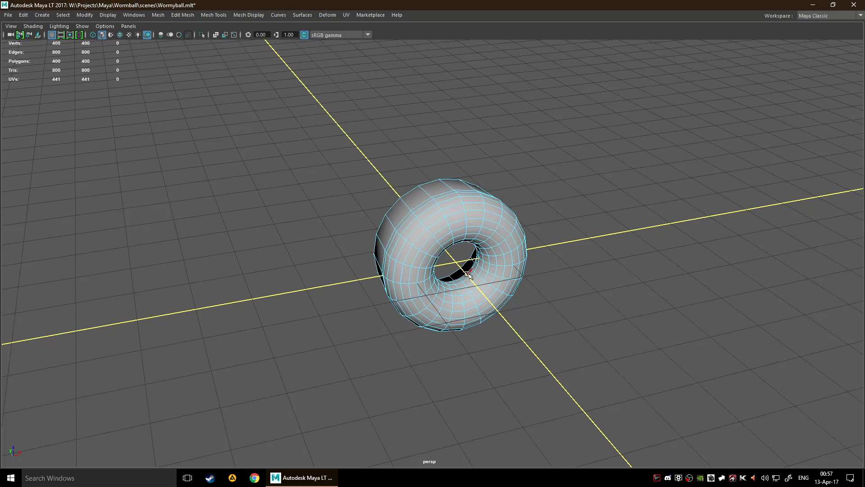
{"action": "right_click_drag", "start_coordinate": [459, 255], "coordinate": [470, 290]}
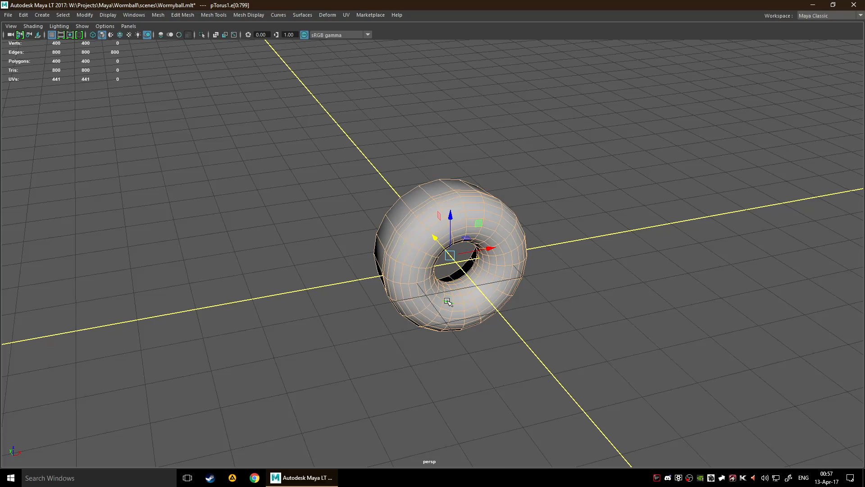
{"action": "right_click", "coordinate": [456, 271]}
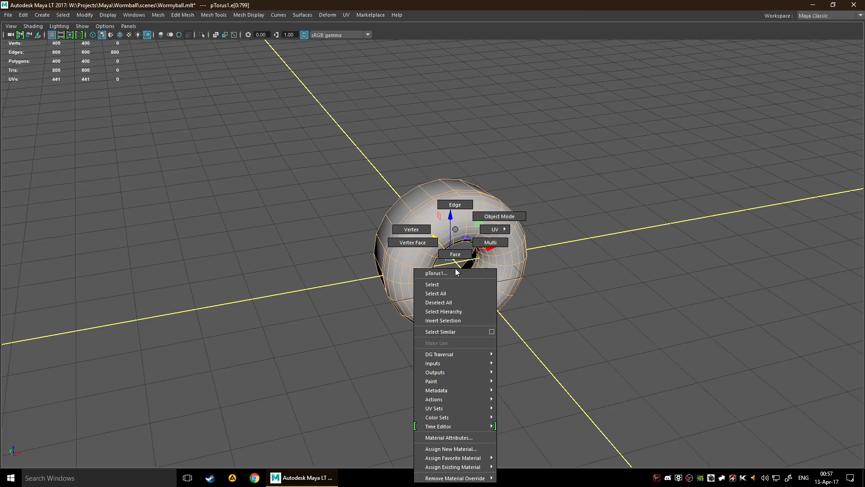
{"action": "right_click_drag", "start_coordinate": [455, 269], "coordinate": [458, 245]}
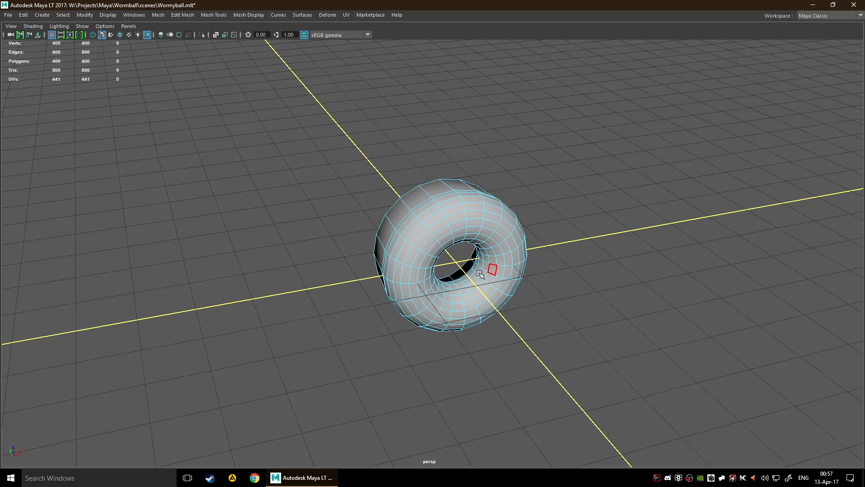
- Select the face loop around the torus's hole and pull it outward along the Y axis
{"action": "double_click", "coordinate": [435, 295]}
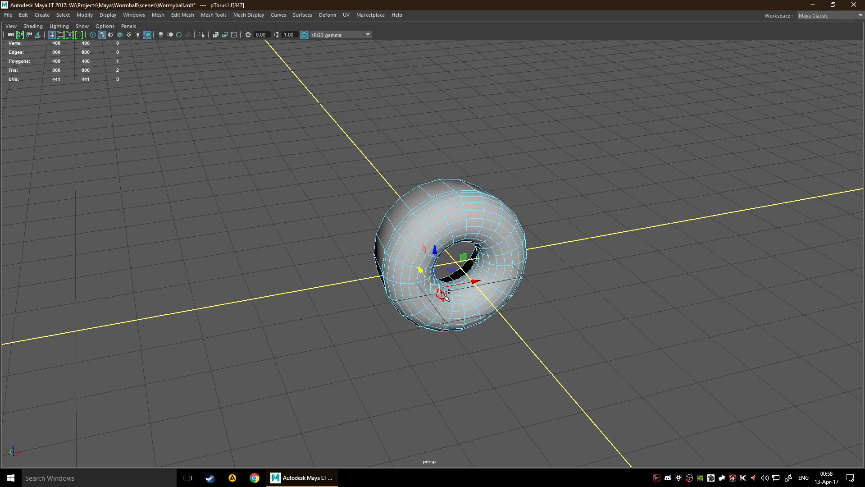
{"action": "left_click_drag", "start_coordinate": [440, 305], "coordinate": [495, 320], "text": "alt"}
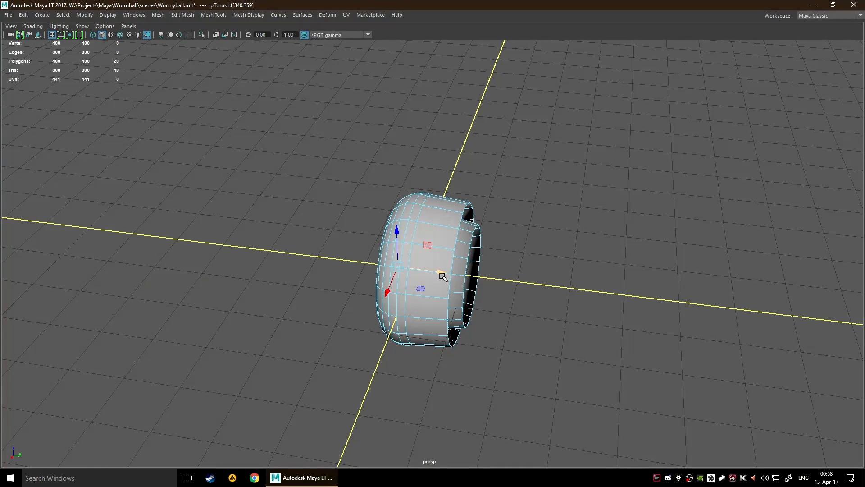
{"action": "left_click_drag", "start_coordinate": [441, 270], "coordinate": [263, 268], "text": "alt"}
- Rotate the pulled-out face loop so that its opening tilts, and clear the selection
{"action": "key", "text": "e"}
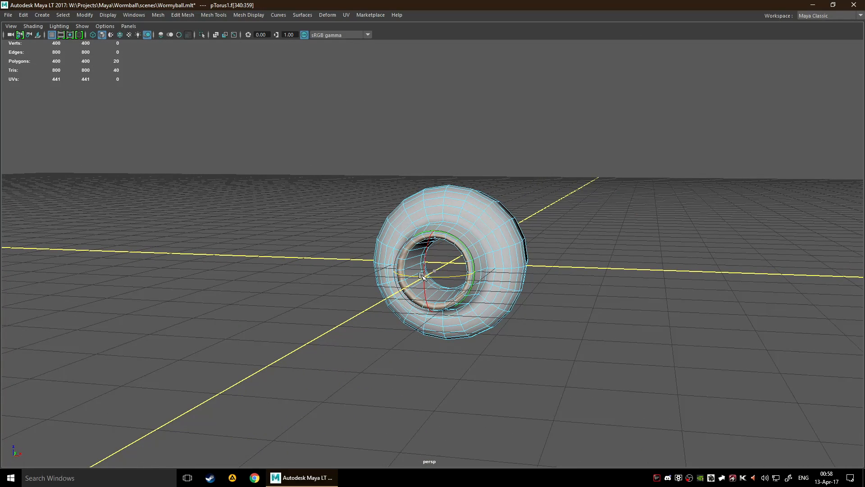
{"action": "left_click_drag", "start_coordinate": [442, 275], "coordinate": [421, 290]}
{"action": "left_click_drag", "start_coordinate": [624, 245], "coordinate": [516, 240], "text": "alt"}
{"action": "left_click", "coordinate": [563, 230]}
{"action": "left_click_drag", "start_coordinate": [569, 228], "coordinate": [540, 260], "text": "alt"}
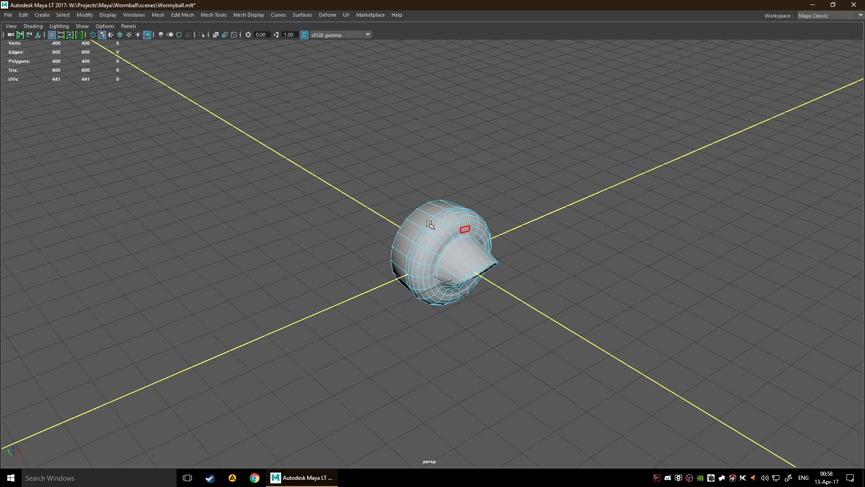
- Switch the torus to vertex selection and marquee-select the vertex rings on its rounded shoulder in the side view
{"action": "right_click_drag", "start_coordinate": [546, 245], "coordinate": [507, 230]}
{"action": "left_click_drag", "start_coordinate": [503, 263], "coordinate": [497, 292], "text": "alt"}
{"action": "key", "text": "space"}
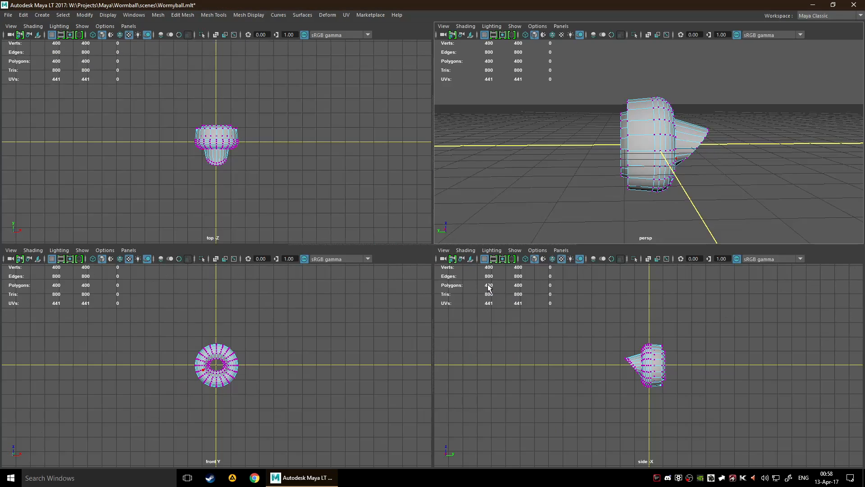
{"action": "key", "text": "space"}
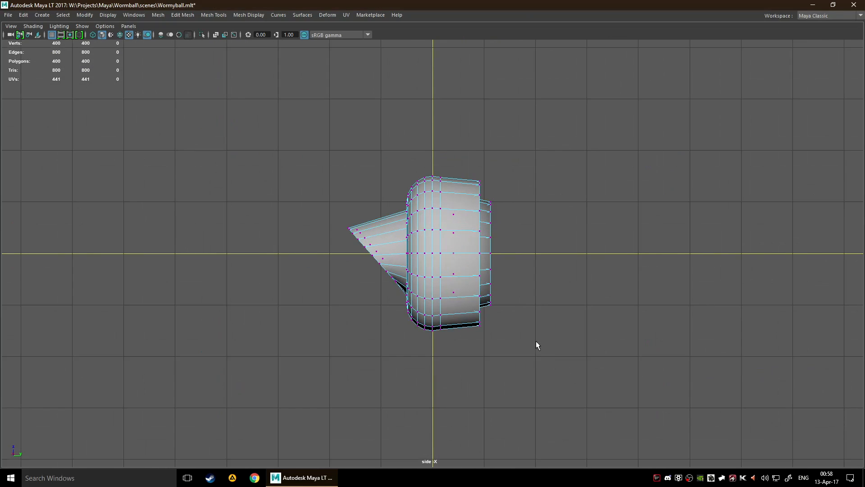
{"action": "left_click_drag", "start_coordinate": [422, 223], "coordinate": [428, 363]}
{"action": "key", "text": "w"}
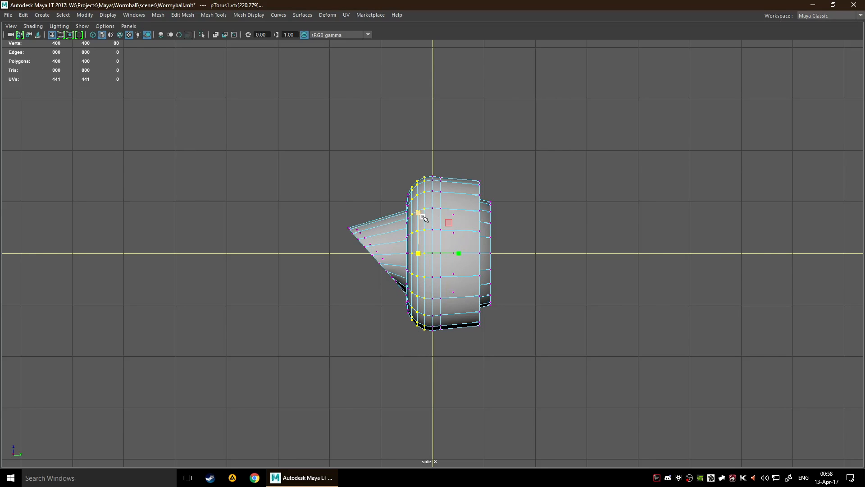
- Try scaling the selected vertex rings along the Z axis and undo it
{"action": "left_click_drag", "start_coordinate": [420, 218], "coordinate": [424, 173]}
{"action": "key", "text": "ctrl+z"}
- In the perspective view, scale the selected vertex rings uniformly inward, shift them along the Y axis and clear the selection
{"action": "key", "text": "space"}
{"action": "key", "text": "space"}
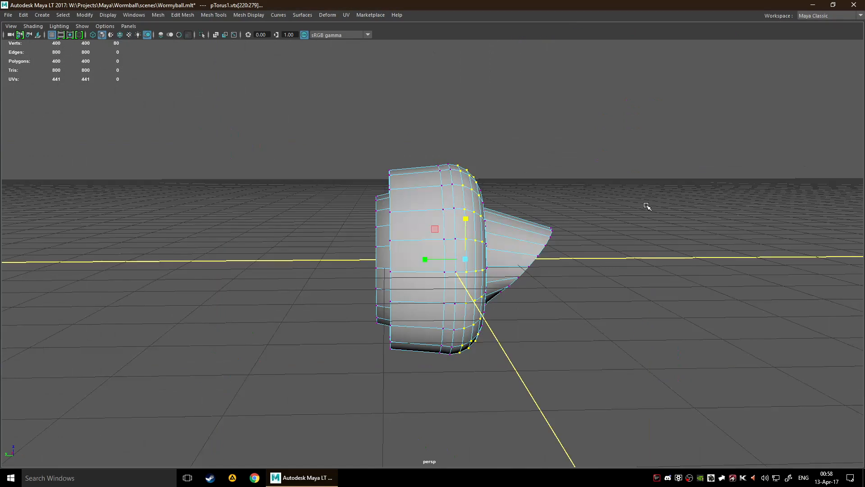
{"action": "left_click_drag", "start_coordinate": [647, 206], "coordinate": [541, 270], "text": "alt"}
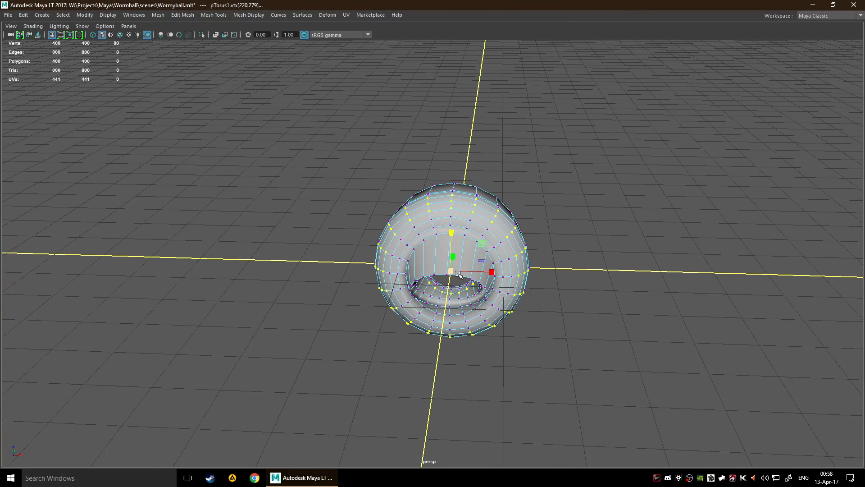
{"action": "left_click_drag", "start_coordinate": [451, 270], "coordinate": [357, 274]}
{"action": "key", "text": "e"}
{"action": "key", "text": "w"}
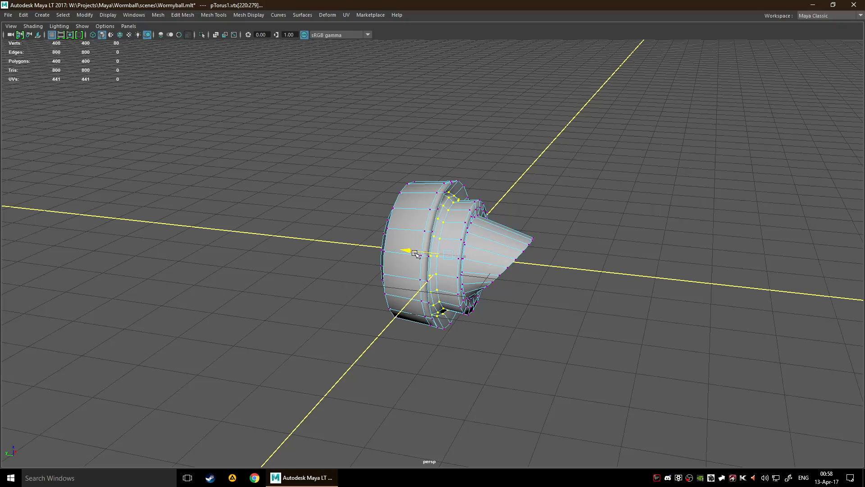
{"action": "left_click_drag", "start_coordinate": [305, 321], "coordinate": [426, 329], "text": "alt"}
{"action": "scroll", "coordinate": [434, 339], "scroll_direction": "up", "scroll_amount": 8}
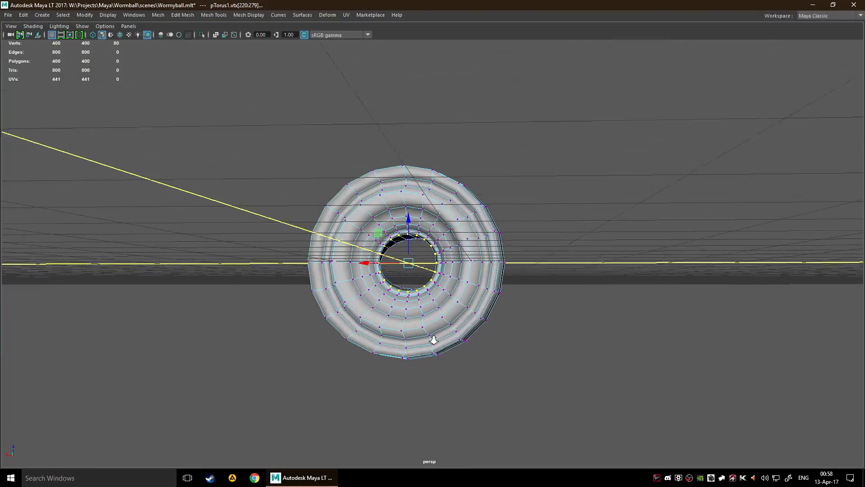
{"action": "left_click_drag", "start_coordinate": [659, 283], "coordinate": [480, 309], "text": "alt"}
{"action": "scroll", "coordinate": [649, 256], "scroll_direction": "down", "scroll_amount": 6}
{"action": "scroll", "coordinate": [478, 259], "scroll_direction": "down", "scroll_amount": 5}
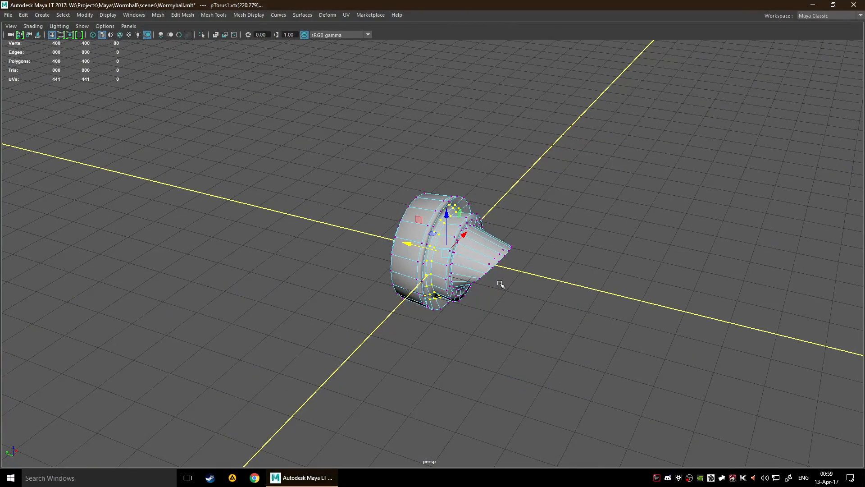
{"action": "left_click", "coordinate": [548, 296]}
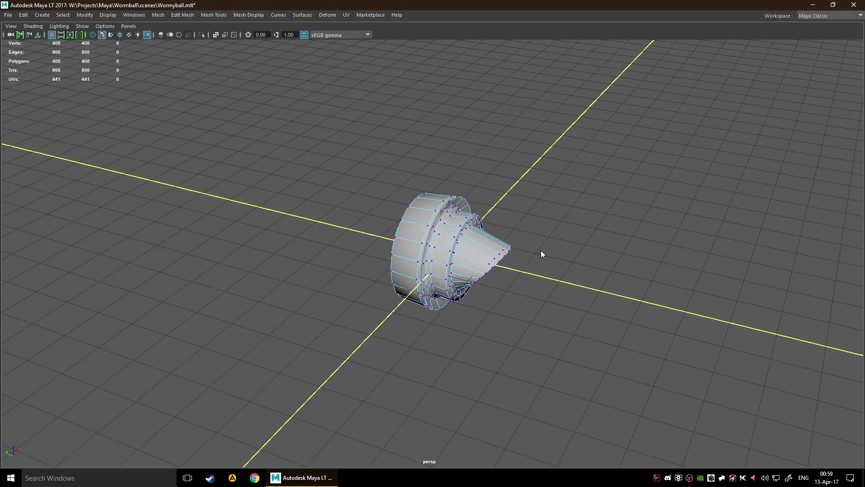
- Cycle the torus through edge, vertex and object selection, and end in edge selection with nothing selected
{"action": "right_click_drag", "start_coordinate": [540, 250], "coordinate": [542, 193]}
{"action": "mouse_move", "coordinate": [565, 229]}
{"action": "right_mouse_down"}
{"action": "mouse_move", "coordinate": [555, 336]}
{"action": "mouse_move", "coordinate": [367, 260]}
{"action": "right_mouse_up"}
{"action": "right_click_drag", "start_coordinate": [576, 246], "coordinate": [539, 143]}
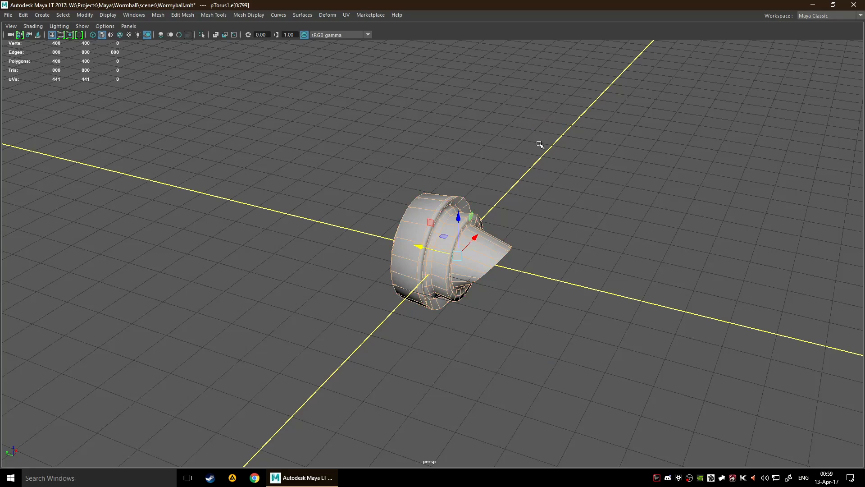
{"action": "right_click_drag", "start_coordinate": [539, 253], "coordinate": [675, 137]}
{"action": "right_click_drag", "start_coordinate": [586, 283], "coordinate": [585, 212]}
{"action": "left_click", "coordinate": [415, 239]}
{"action": "right_click_drag", "start_coordinate": [606, 242], "coordinate": [604, 183]}
{"action": "left_click", "coordinate": [638, 261]}
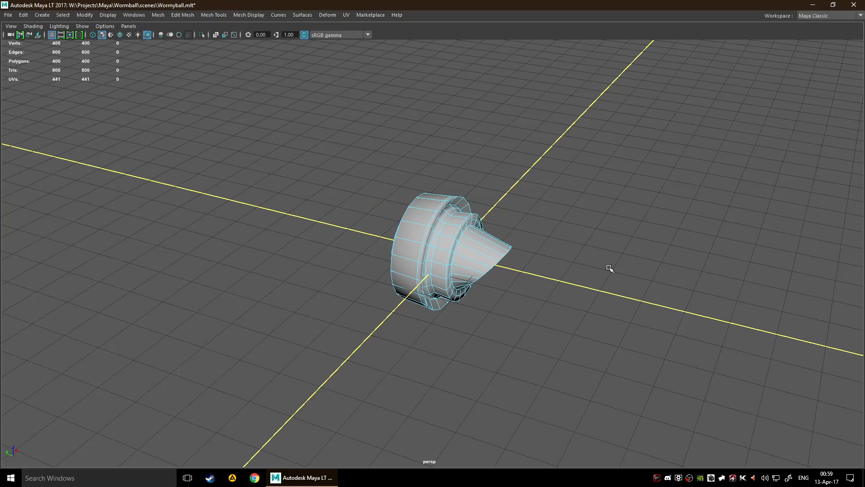
- Switch the torus to vertex selection and on to Vertex Face selection
{"action": "right_click_drag", "start_coordinate": [616, 275], "coordinate": [586, 92]}
{"action": "right_click_drag", "start_coordinate": [446, 232], "coordinate": [179, 239]}
{"action": "key", "text": "F9"}
{"action": "right_click_drag", "start_coordinate": [403, 261], "coordinate": [314, 324]}
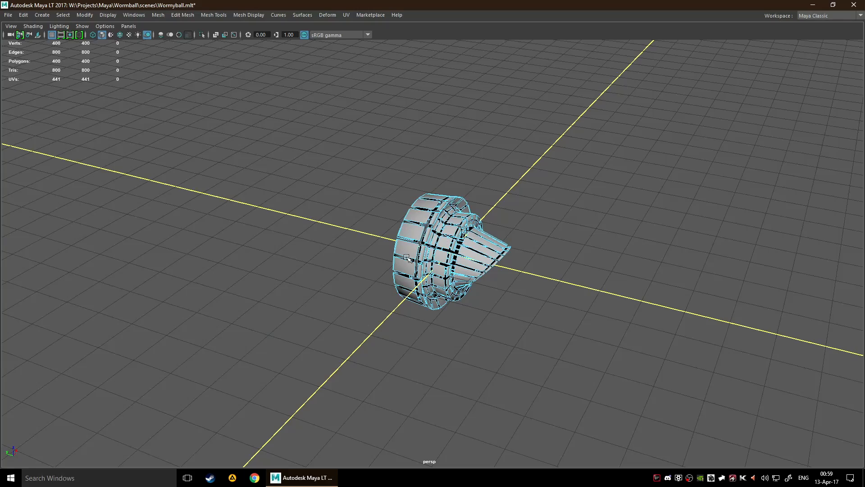
{"action": "left_click_drag", "start_coordinate": [487, 274], "coordinate": [446, 253], "text": "alt"}
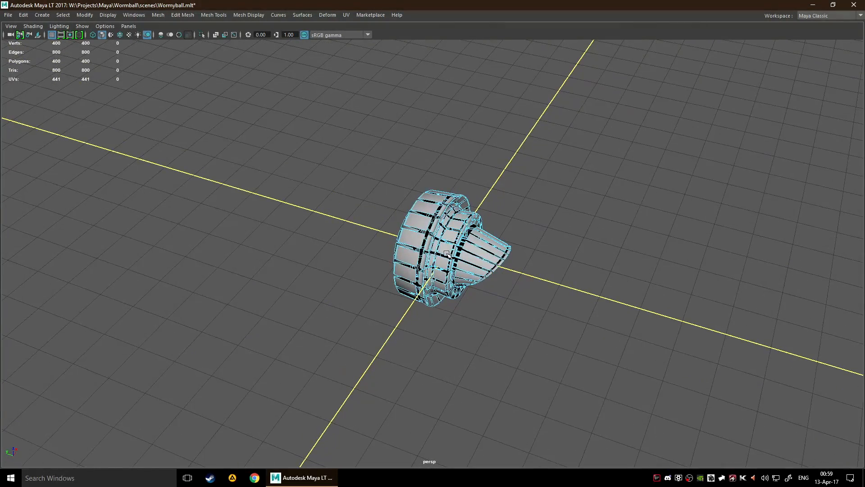
- Switch the torus to Multi component selection
{"action": "right_click_drag", "start_coordinate": [455, 248], "coordinate": [729, 379]}
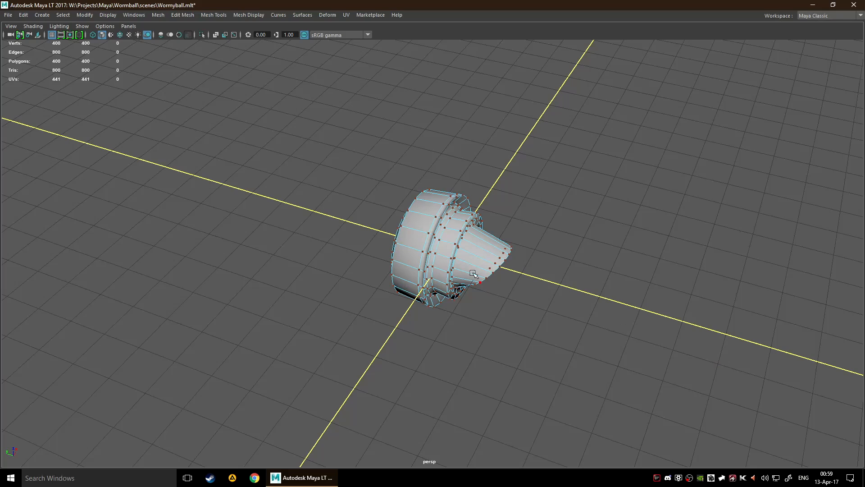
{"action": "left_click", "coordinate": [422, 241]}
{"action": "left_click", "coordinate": [409, 249]}
{"action": "right_click_drag", "start_coordinate": [460, 243], "coordinate": [502, 254]}
{"action": "scroll", "coordinate": [405, 225], "scroll_direction": "up", "scroll_amount": 3}
- Marquee-select areas of the torus, and pick individual faces and an edge on its outer band
{"action": "left_click_drag", "start_coordinate": [299, 195], "coordinate": [452, 346]}
{"action": "left_click", "coordinate": [276, 247]}
{"action": "left_click_drag", "start_coordinate": [299, 194], "coordinate": [525, 392]}
{"action": "left_click", "coordinate": [393, 248]}
{"action": "left_click", "coordinate": [401, 266]}
{"action": "left_click", "coordinate": [417, 202]}
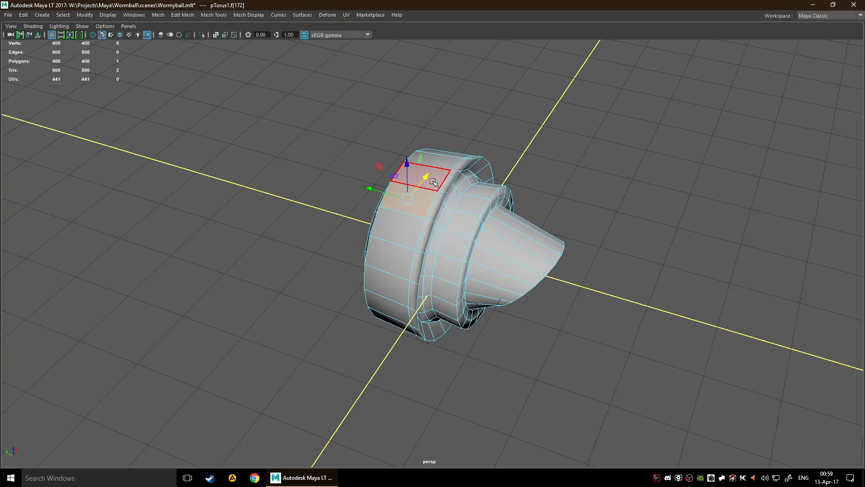
{"action": "left_click", "coordinate": [448, 219]}
{"action": "left_click", "coordinate": [429, 250]}
{"action": "left_click", "coordinate": [412, 263]}
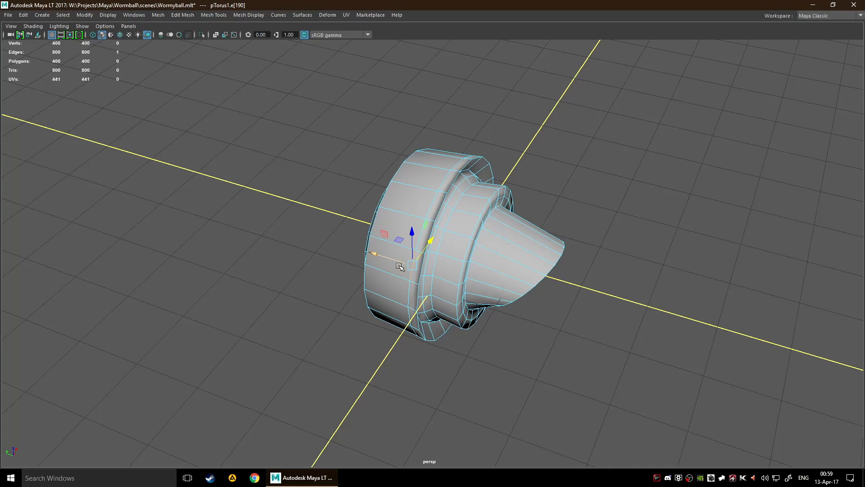
- Marquee-select all edges of the torus, and make a second marquee selection of its vertices
{"action": "left_click_drag", "start_coordinate": [187, 290], "coordinate": [263, 241], "text": "alt"}
{"action": "left_click_drag", "start_coordinate": [178, 125], "coordinate": [571, 372]}
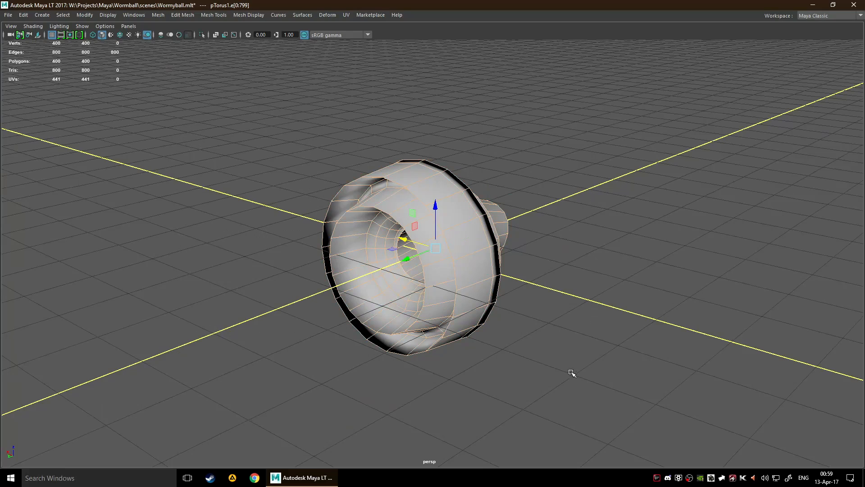
{"action": "left_click_drag", "start_coordinate": [597, 287], "coordinate": [553, 284], "text": "alt"}
{"action": "left_click", "coordinate": [318, 211]}
{"action": "left_click_drag", "start_coordinate": [318, 138], "coordinate": [473, 377]}
{"action": "left_click_drag", "start_coordinate": [603, 349], "coordinate": [546, 350], "text": "alt"}
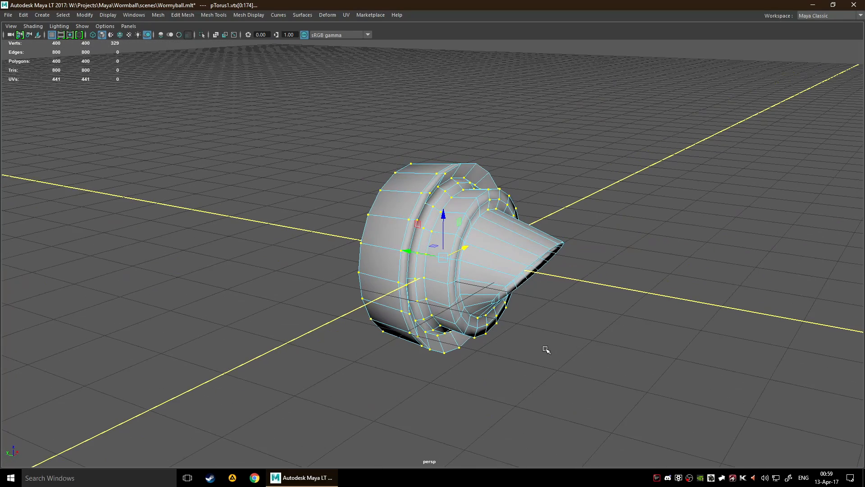
- Make further marquee selections across the torus from different sides, clearing the selection between them
{"action": "left_click_drag", "start_coordinate": [243, 155], "coordinate": [478, 355]}
{"action": "left_click", "coordinate": [308, 342]}
{"action": "left_click_drag", "start_coordinate": [296, 189], "coordinate": [459, 367]}
{"action": "left_click", "coordinate": [337, 334]}
{"action": "left_click_drag", "start_coordinate": [552, 317], "coordinate": [457, 343], "text": "alt"}
{"action": "left_click_drag", "start_coordinate": [521, 340], "coordinate": [339, 309], "text": "alt"}
{"action": "left_click_drag", "start_coordinate": [332, 210], "coordinate": [338, 216]}
{"action": "left_click_drag", "start_coordinate": [213, 322], "coordinate": [593, 324], "text": "alt"}
- Pick single edges one after another on the stepped rings of the torus
{"action": "left_click", "coordinate": [393, 199]}
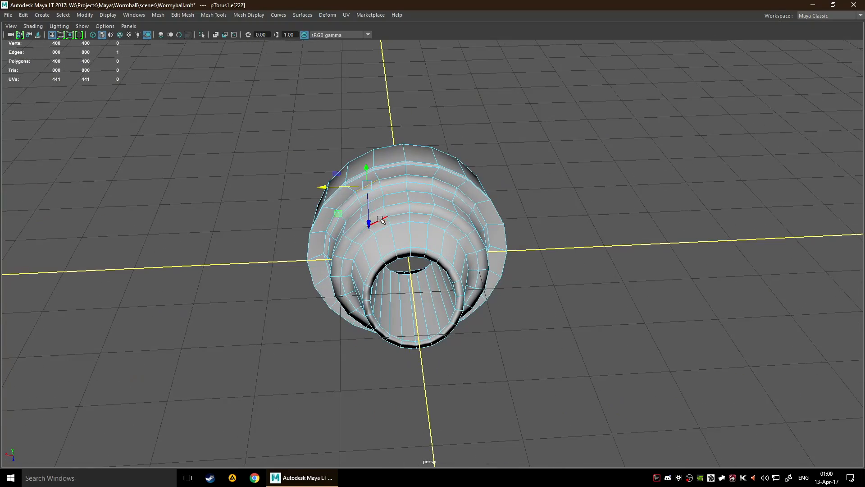
{"action": "left_click", "coordinate": [420, 176]}
{"action": "left_click", "coordinate": [456, 191]}
{"action": "left_click", "coordinate": [383, 201]}
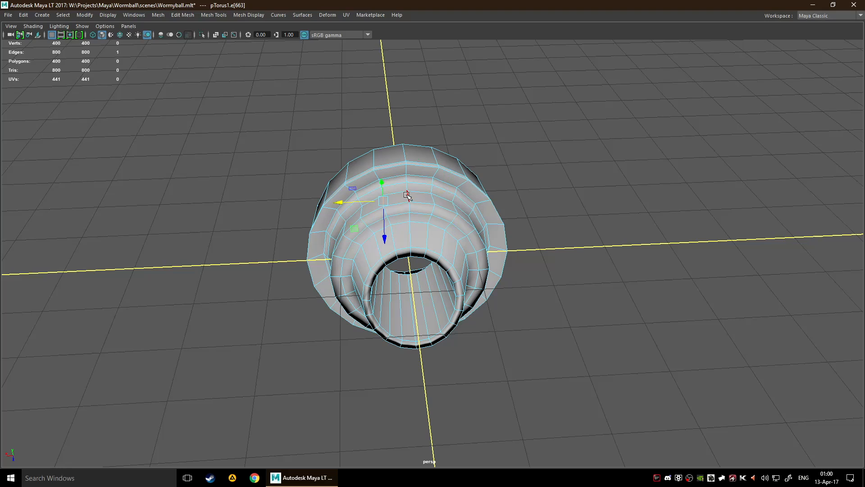
{"action": "left_click_drag", "start_coordinate": [393, 198], "coordinate": [247, 241], "text": "alt"}
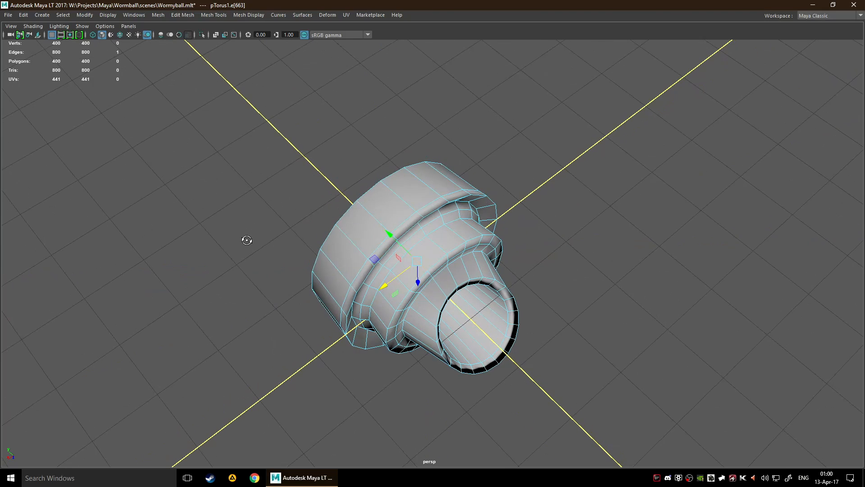
- Add two faces and a vertex to the selected edge, try moving them together, and undo it
{"action": "left_click", "coordinate": [434, 227], "text": "shift"}
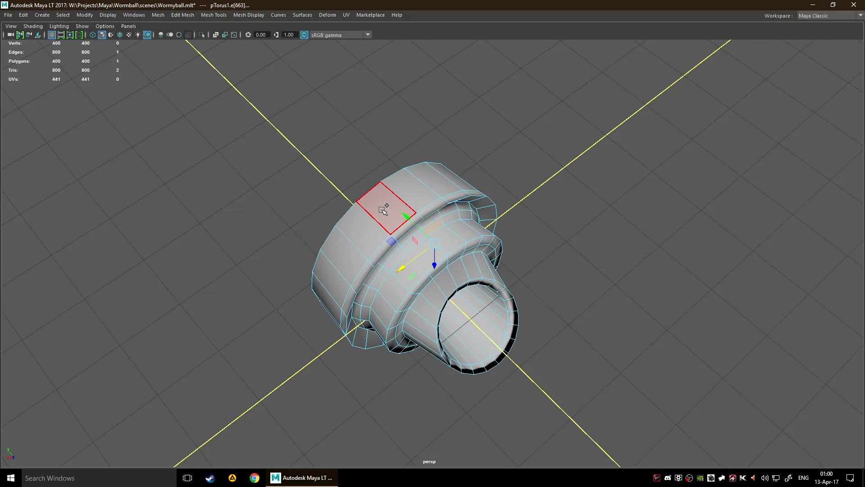
{"action": "left_click", "coordinate": [358, 201], "text": "shift"}
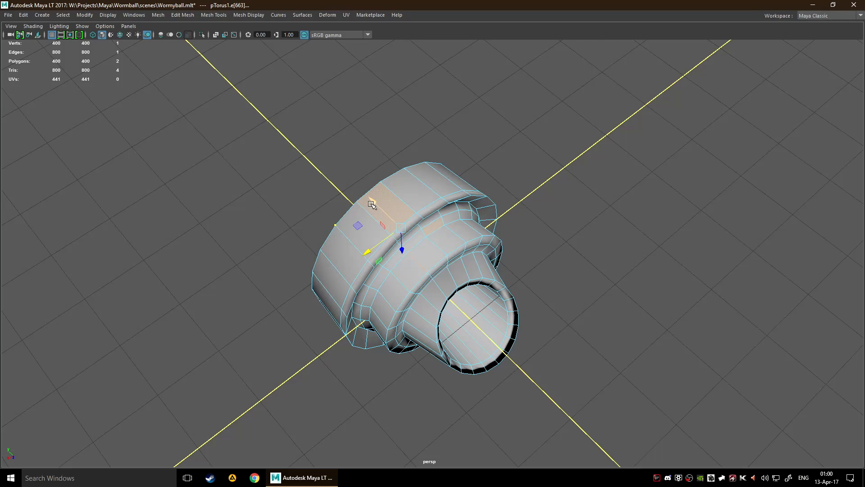
{"action": "left_click_drag", "start_coordinate": [373, 248], "coordinate": [401, 211]}
{"action": "key", "text": "ctrl+z"}
{"action": "key", "text": "ctrl+z"}
- Switch the torus to edge selection and on to face selection, and clear the selected faces
{"action": "left_click_drag", "start_coordinate": [528, 215], "coordinate": [388, 306], "text": "alt"}
{"action": "right_click_drag", "start_coordinate": [569, 284], "coordinate": [543, 126]}
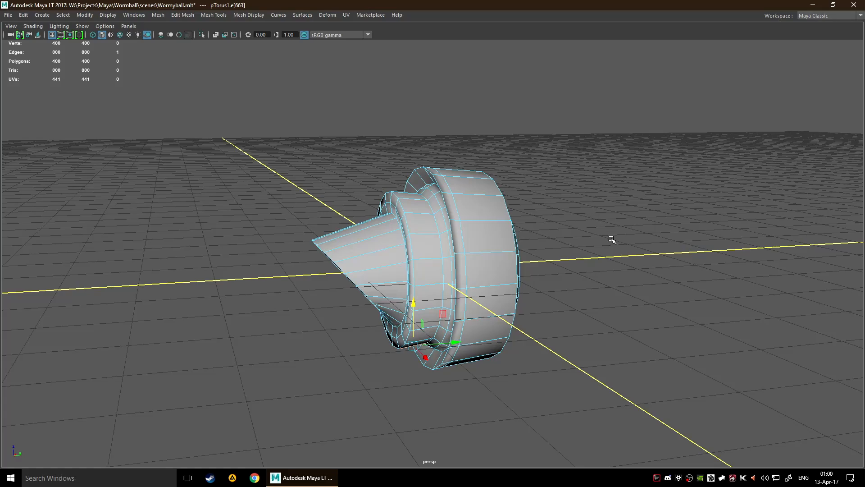
{"action": "left_click_drag", "start_coordinate": [611, 239], "coordinate": [543, 252], "text": "alt"}
{"action": "key", "text": "F10"}
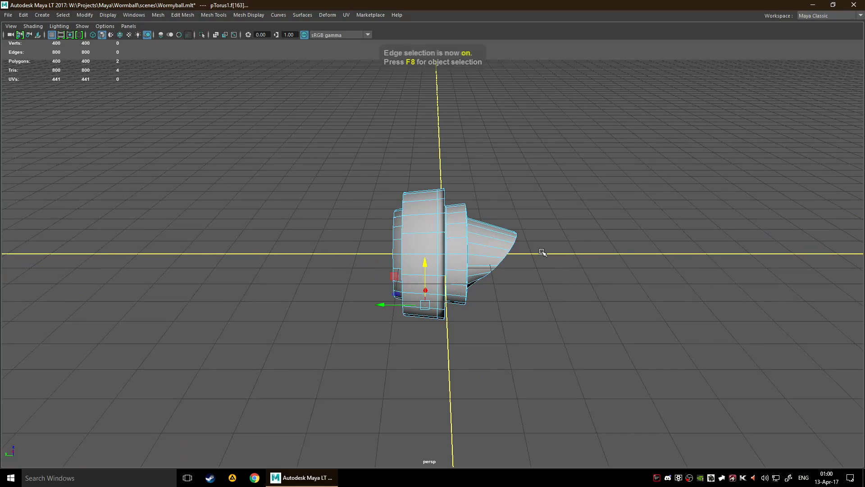
{"action": "key", "text": "F11"}
{"action": "left_click_drag", "start_coordinate": [618, 252], "coordinate": [520, 248], "text": "alt"}
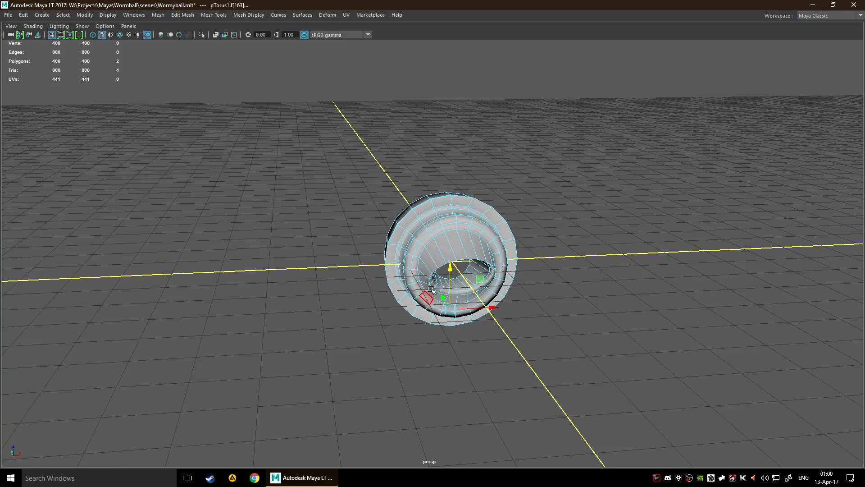
{"action": "left_click", "coordinate": [534, 188]}
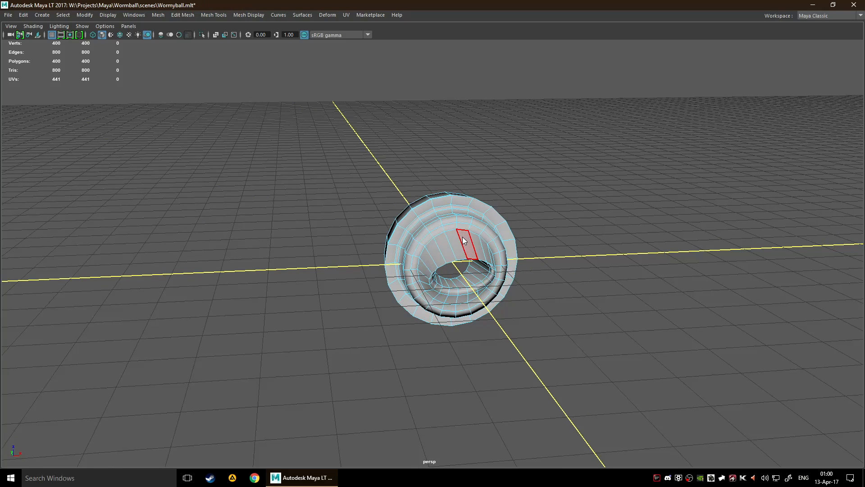
- Return the torus to object mode, open its Attribute Editor beside the model, and close the editor
{"action": "right_click_drag", "start_coordinate": [463, 229], "coordinate": [458, 274]}
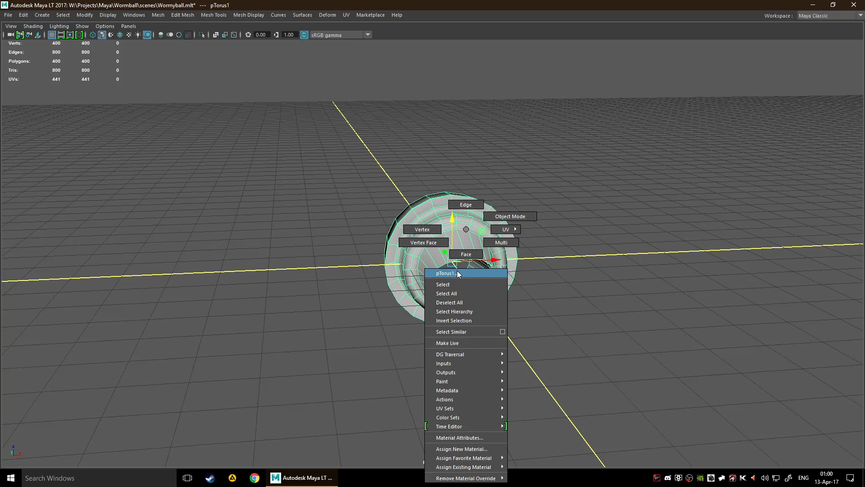
{"action": "right_click_drag", "start_coordinate": [458, 274], "coordinate": [458, 273]}
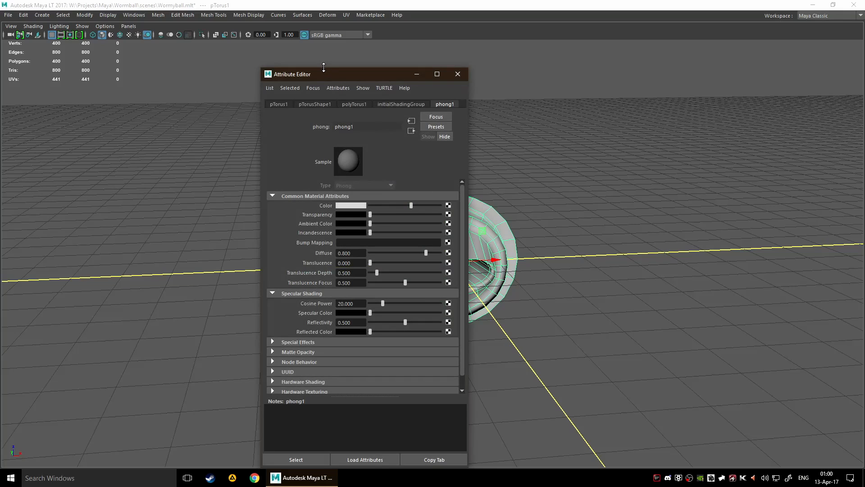
{"action": "left_click_drag", "start_coordinate": [335, 73], "coordinate": [672, 74]}
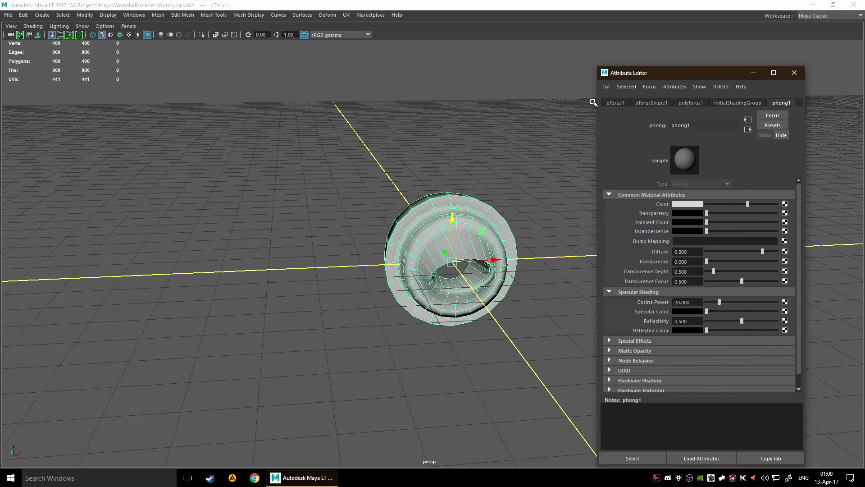
{"action": "key", "text": "alt"}
{"action": "left_click", "coordinate": [794, 72]}
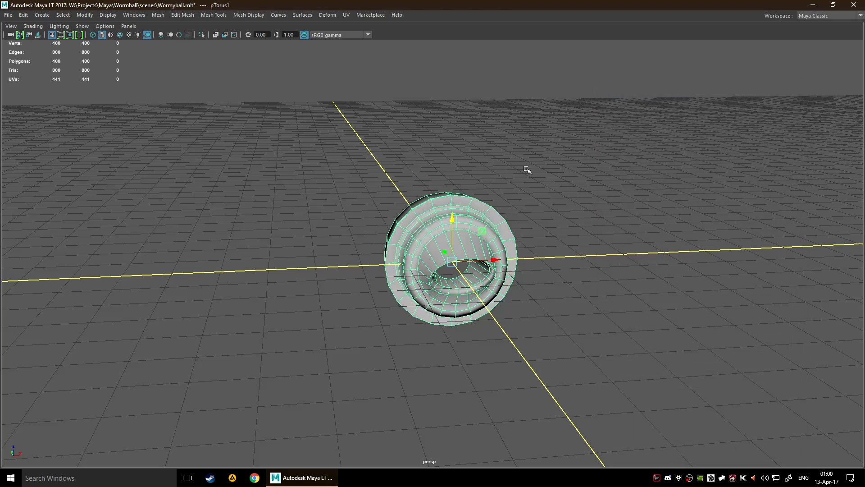
- Toggle the Attribute Editor for the selected torus back on, reposition it clear of the model, and close it
{"action": "key", "text": "ctrl+a"}
{"action": "left_click_drag", "start_coordinate": [675, 93], "coordinate": [711, 79]}
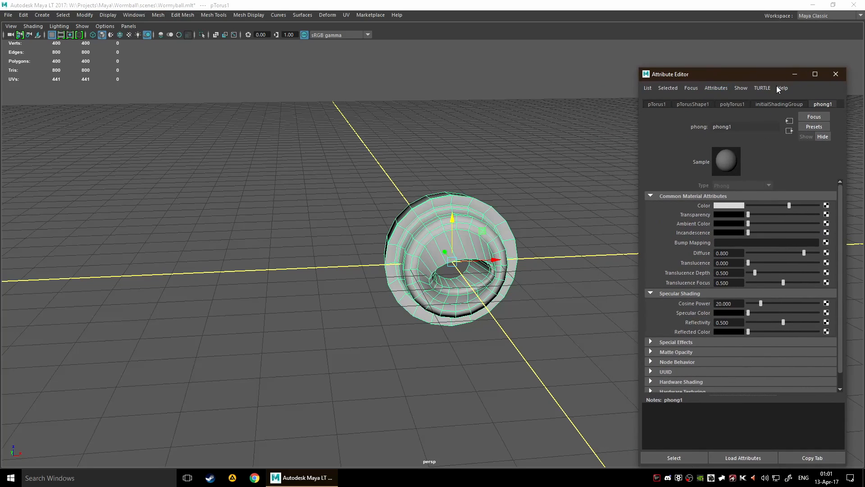
{"action": "left_click", "coordinate": [836, 74]}
- Open the torus's Attribute Editor again and look through its transform, shape, polyTorus, shading group and phong attributes
{"action": "right_click", "coordinate": [460, 229]}
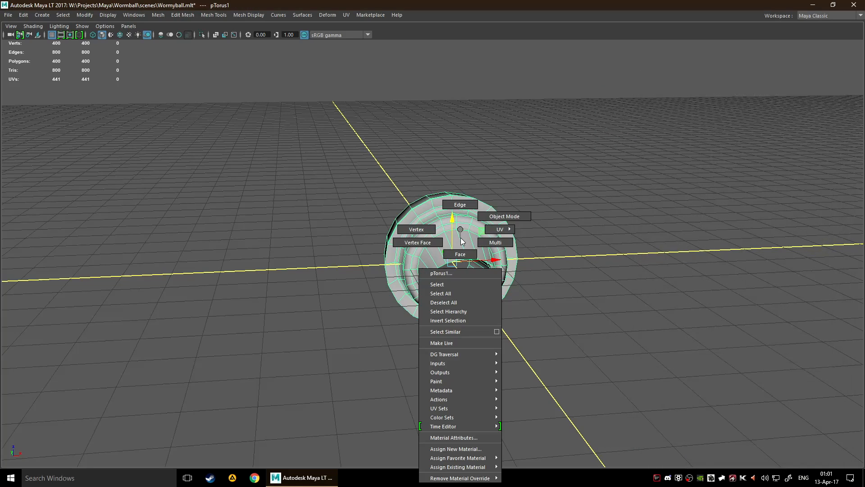
{"action": "left_click", "coordinate": [458, 275]}
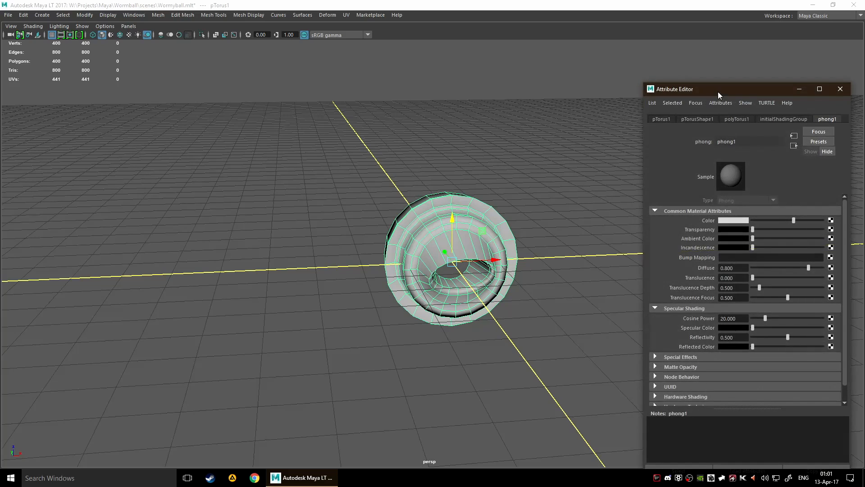
{"action": "left_click", "coordinate": [667, 120]}
{"action": "left_click", "coordinate": [697, 119]}
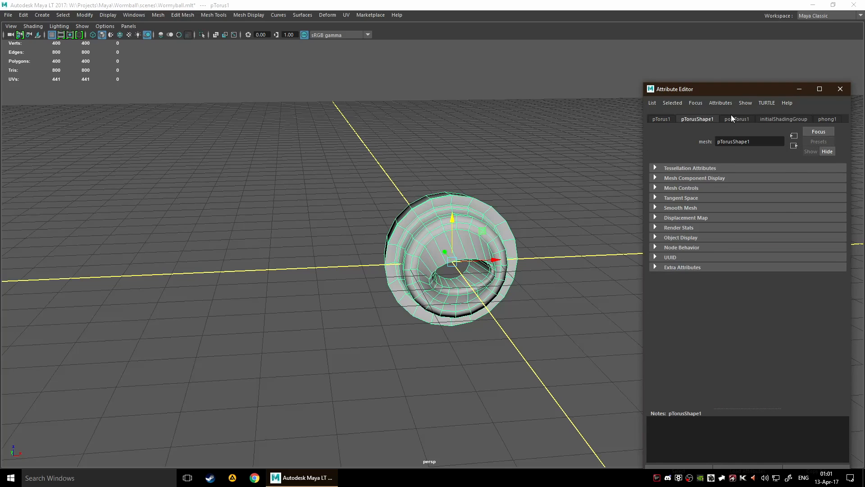
{"action": "left_click", "coordinate": [736, 119]}
{"action": "left_click", "coordinate": [783, 119]}
{"action": "left_click", "coordinate": [831, 119]}
{"action": "left_click", "coordinate": [662, 119]}
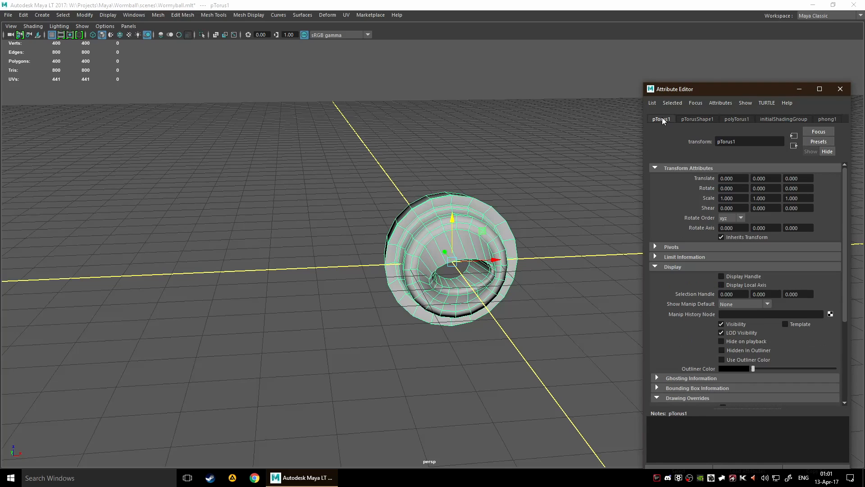
{"action": "left_click", "coordinate": [697, 119]}
{"action": "left_click", "coordinate": [741, 119]}
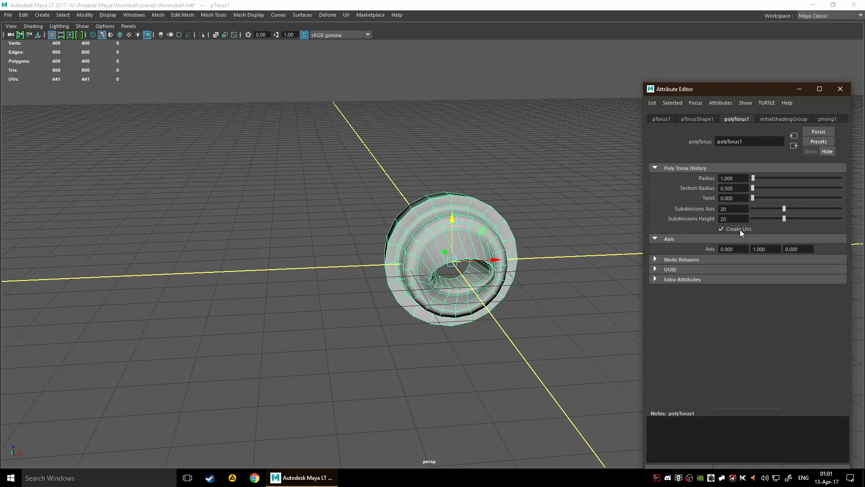
- Examine the torus's axis and height subdivision settings, revisit its shape and transform attributes, and close the Attribute Editor
{"action": "mouse_move", "coordinate": [784, 211]}
{"action": "left_mouse_down"}
{"action": "mouse_move", "coordinate": [804, 210]}
{"action": "mouse_move", "coordinate": [772, 221]}
{"action": "mouse_move", "coordinate": [805, 221]}
{"action": "mouse_move", "coordinate": [786, 221]}
{"action": "left_mouse_up"}
{"action": "mouse_move", "coordinate": [606, 237]}
{"action": "left_mouse_down", "text": "alt"}
{"action": "mouse_move", "coordinate": [529, 245]}
{"action": "mouse_move", "coordinate": [616, 275]}
{"action": "mouse_move", "coordinate": [526, 243]}
{"action": "mouse_move", "coordinate": [542, 257]}
{"action": "mouse_move", "coordinate": [601, 247]}
{"action": "left_mouse_up", "text": "alt"}
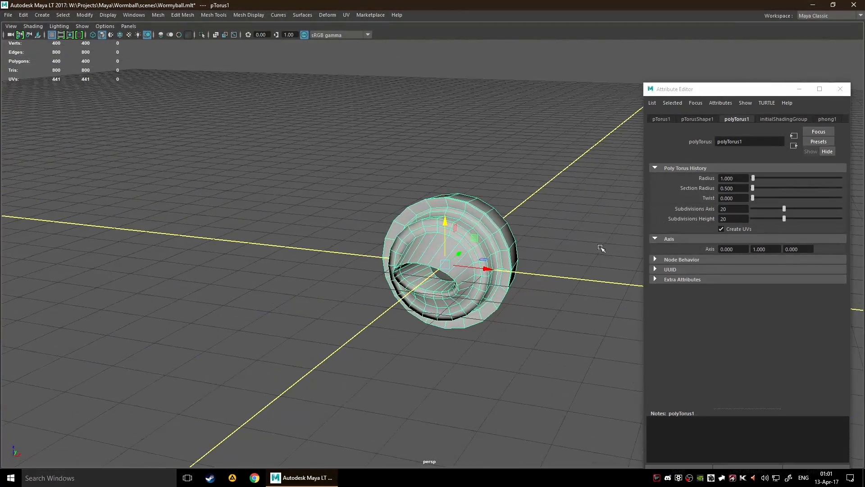
{"action": "left_click", "coordinate": [685, 119]}
{"action": "left_click", "coordinate": [659, 120]}
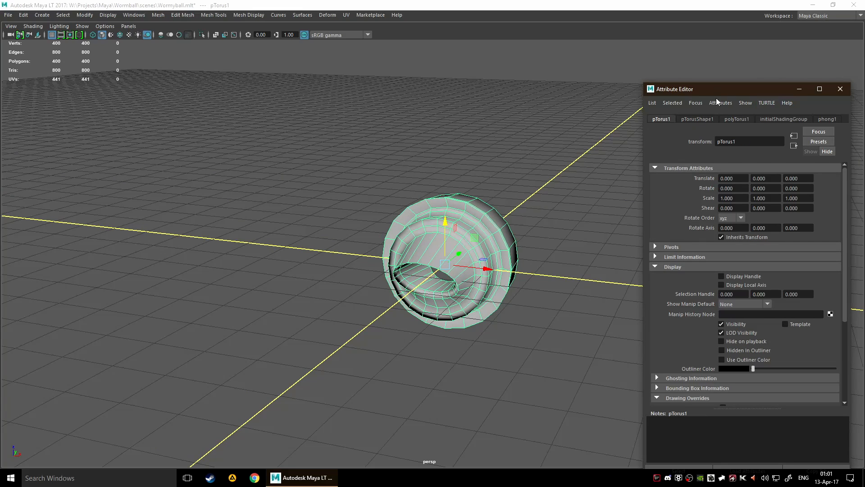
{"action": "left_click", "coordinate": [840, 89]}
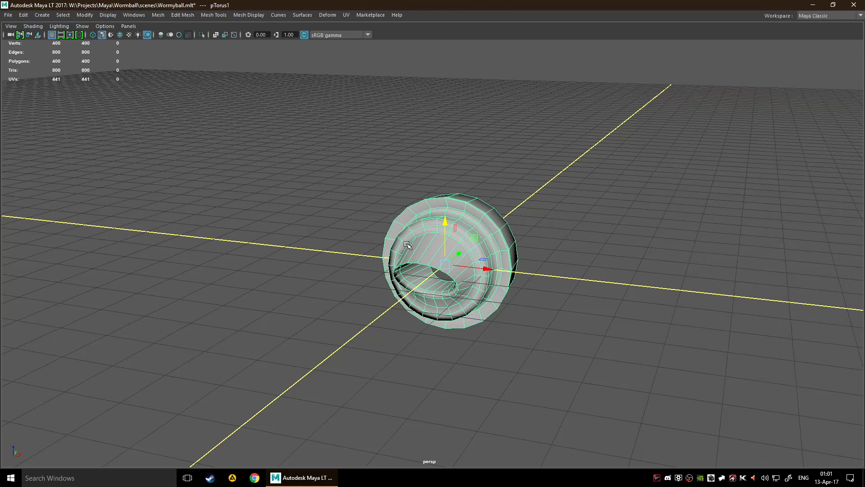
- Open and close the Attribute Editor twice, first through the pTorus1 entry and again with the direct toggle
{"action": "right_click", "coordinate": [374, 217]}
{"action": "right_click", "coordinate": [366, 204]}
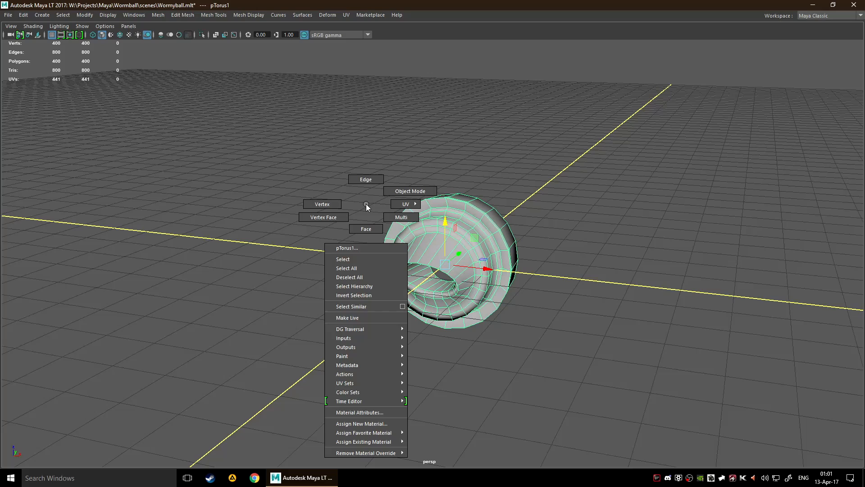
{"action": "left_click", "coordinate": [353, 248]}
{"action": "left_click", "coordinate": [855, 101]}
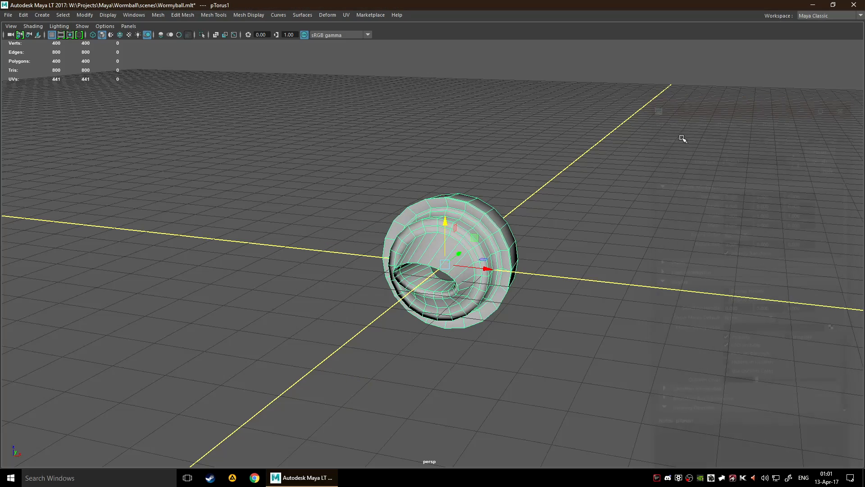
{"action": "key", "text": "ctrl+a"}
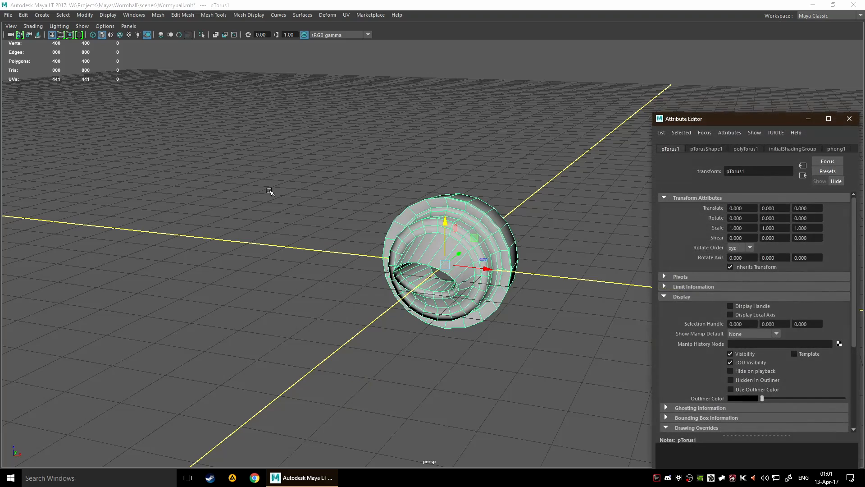
{"action": "left_click", "coordinate": [856, 113]}
- Open the Attribute Editor from the General Editors group of the hotbox and close it
{"action": "key", "text": "space"}
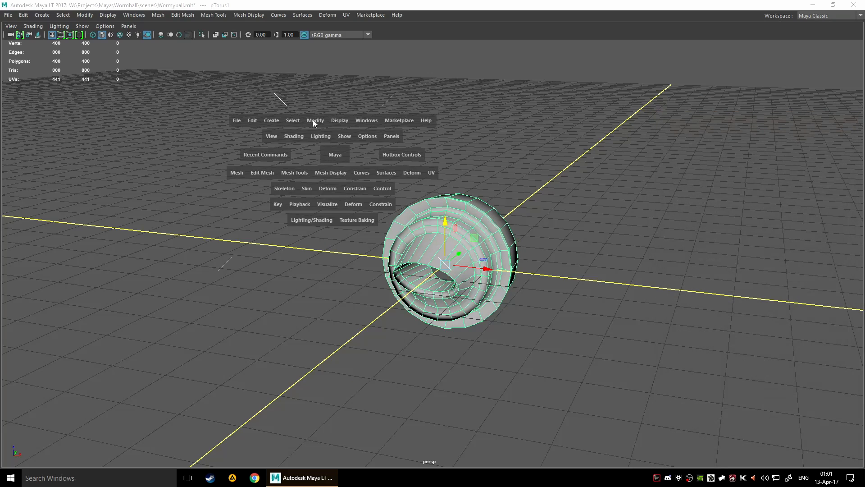
{"action": "left_click", "coordinate": [354, 119]}
{"action": "mouse_move", "coordinate": [383, 203]}
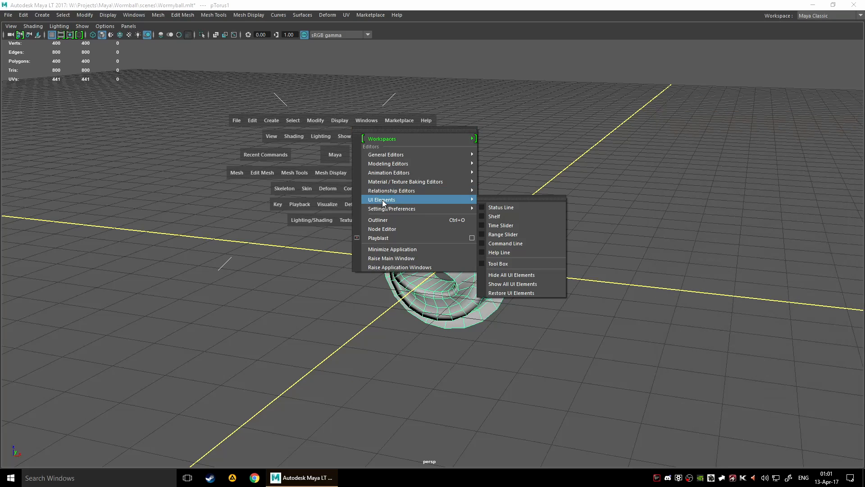
{"action": "mouse_move", "coordinate": [418, 154]}
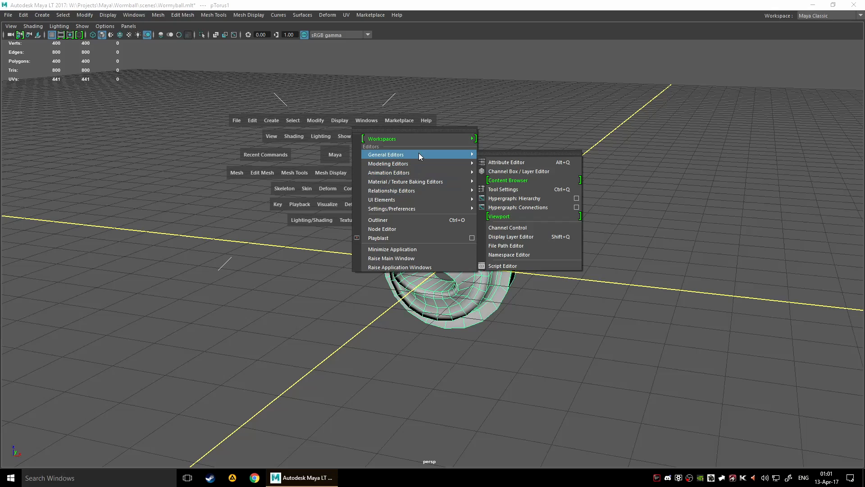
{"action": "left_click", "coordinate": [514, 162]}
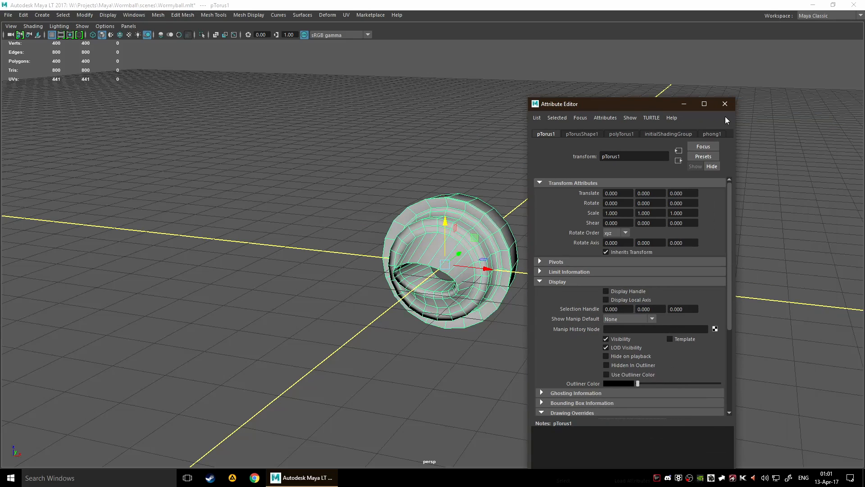
{"action": "left_click", "coordinate": [724, 104]}
- Display the hotbox once more, and briefly reopen the torus's Attribute Editor
{"action": "key", "text": "space"}
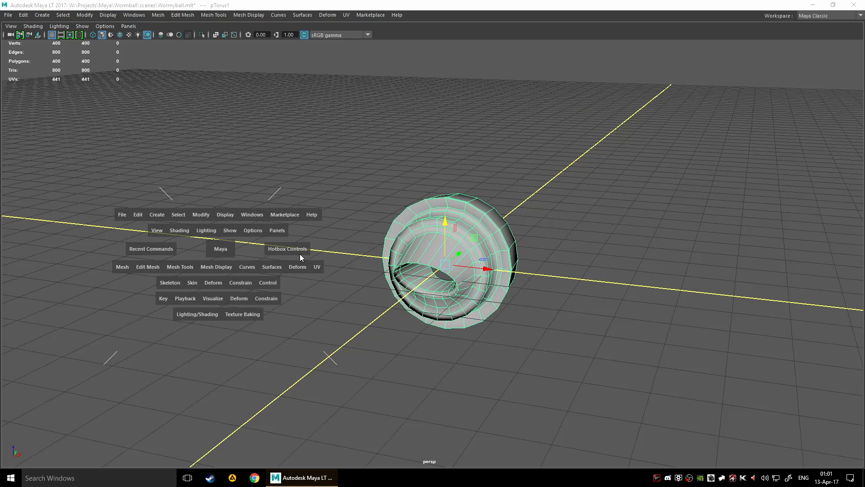
{"action": "mouse_move", "coordinate": [348, 242]}
{"action": "left_mouse_down"}
{"action": "mouse_move", "coordinate": [399, 236]}
{"action": "mouse_move", "coordinate": [355, 236]}
{"action": "left_mouse_up"}
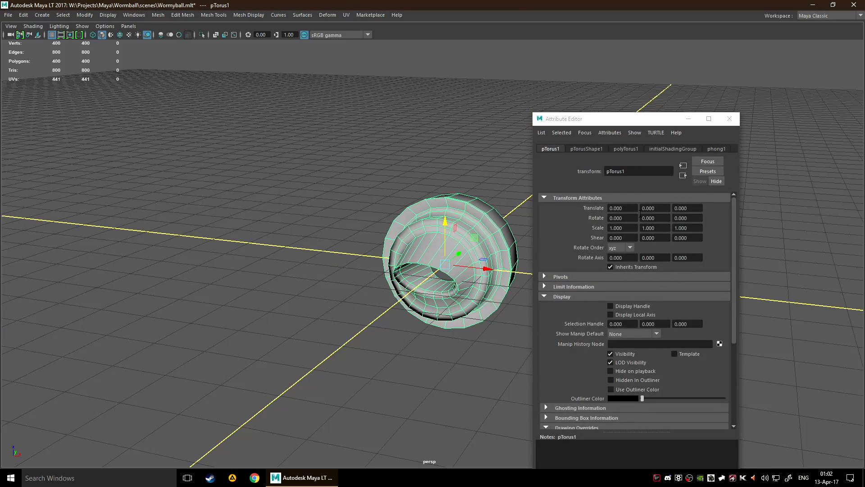
{"action": "left_click", "coordinate": [719, 122]}
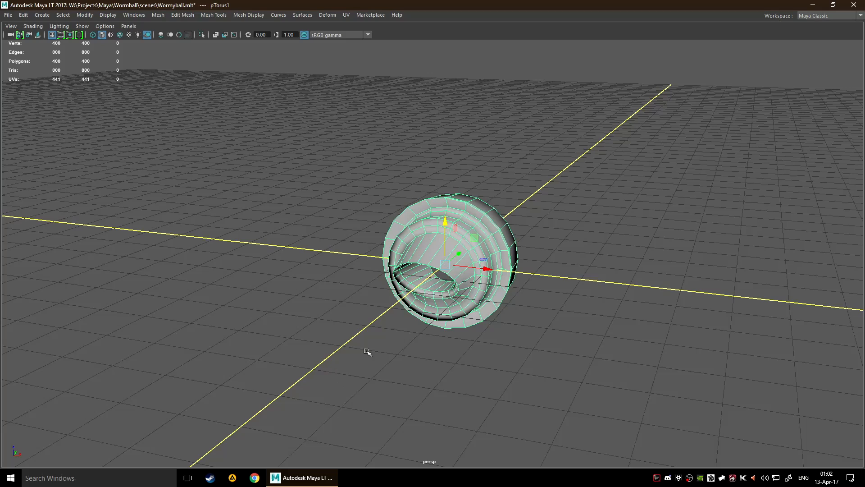
- Try the Select All and Select commands on the torus, clearing the selection in between and at the end
{"action": "right_click", "coordinate": [441, 230]}
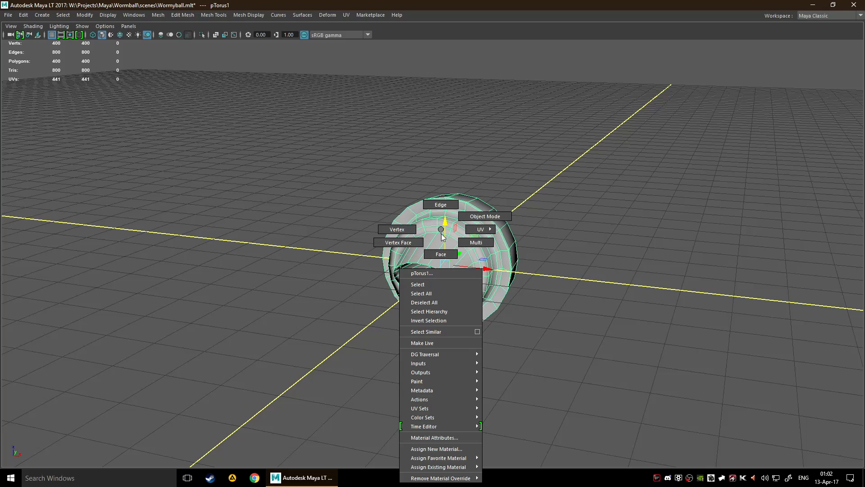
{"action": "left_click", "coordinate": [441, 293]}
{"action": "left_click", "coordinate": [352, 252]}
{"action": "left_click", "coordinate": [412, 231]}
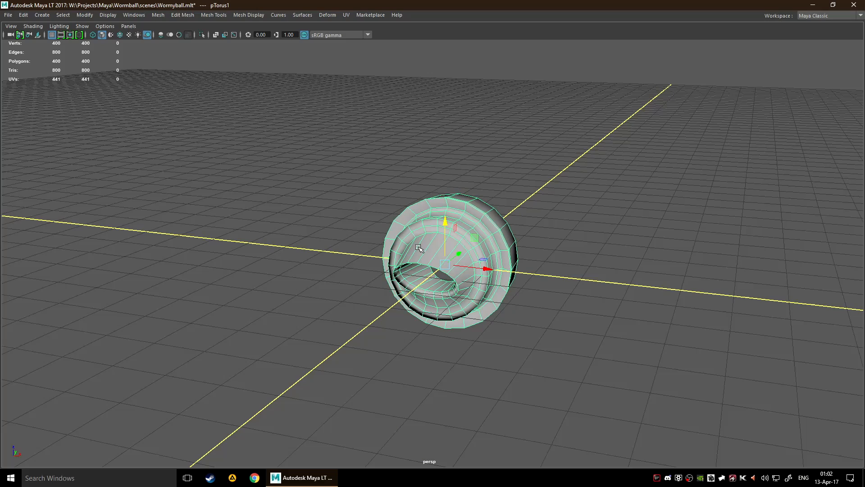
{"action": "right_click", "coordinate": [429, 227]}
{"action": "left_click", "coordinate": [427, 283]}
{"action": "right_click", "coordinate": [422, 229]}
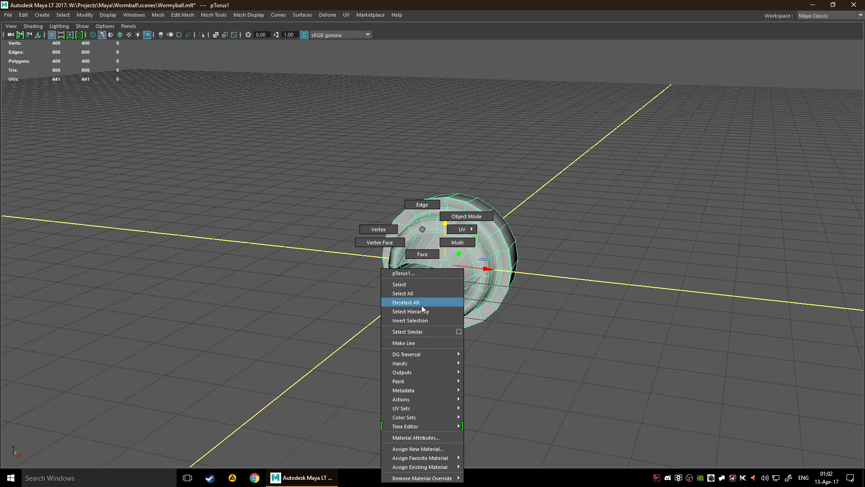
{"action": "left_click", "coordinate": [242, 318]}
{"action": "left_click", "coordinate": [242, 319]}
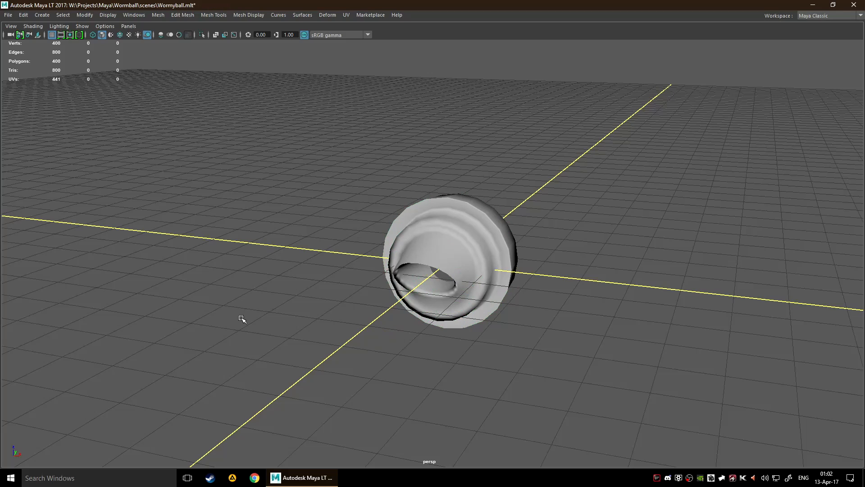
- Open the Outliner and resize it taller and narrower so the whole scene list fits beside the torus
{"action": "key", "text": "shift+o"}
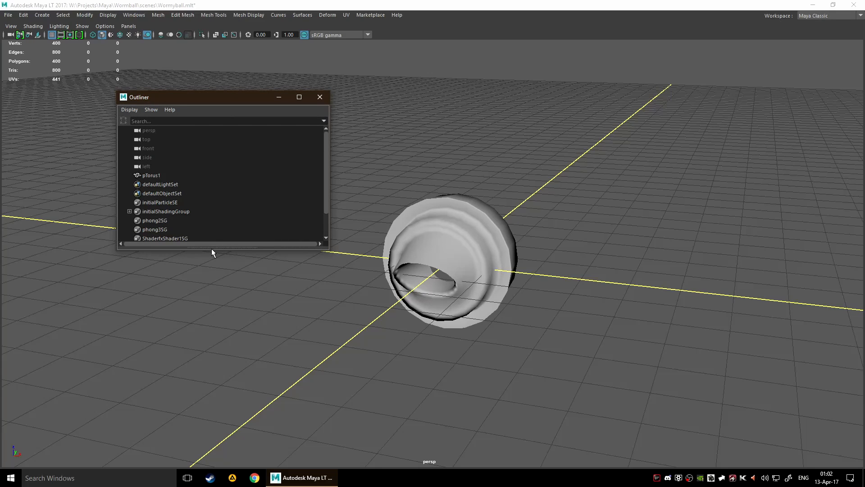
{"action": "left_click_drag", "start_coordinate": [215, 248], "coordinate": [226, 386]}
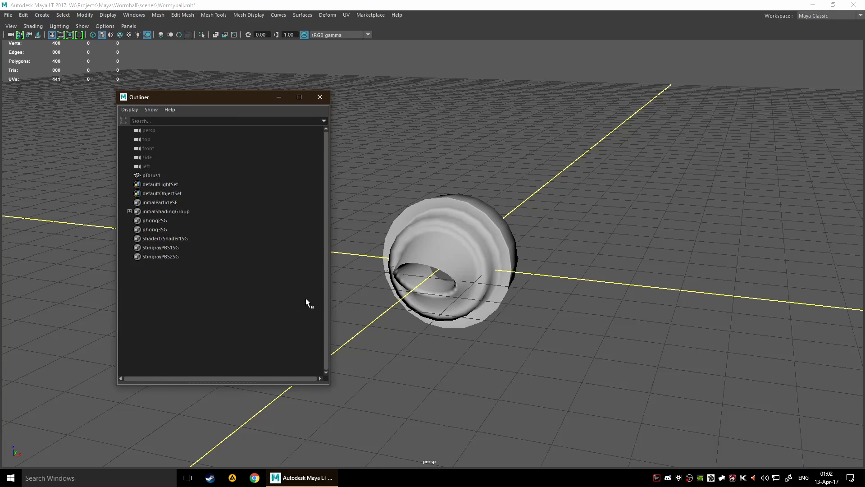
{"action": "left_click_drag", "start_coordinate": [332, 299], "coordinate": [263, 305]}
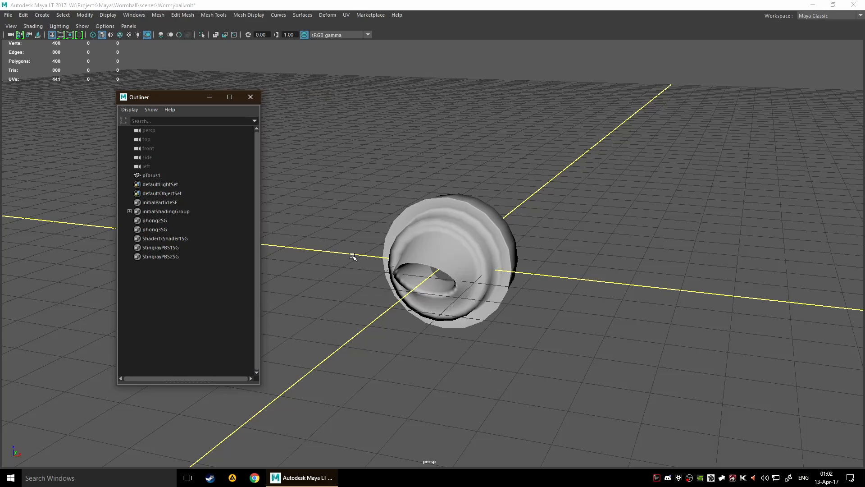
- Open the torus's Poly Torus input attributes, view its construction settings, and close the Attribute Editor
{"action": "right_click_drag", "start_coordinate": [444, 229], "coordinate": [545, 391]}
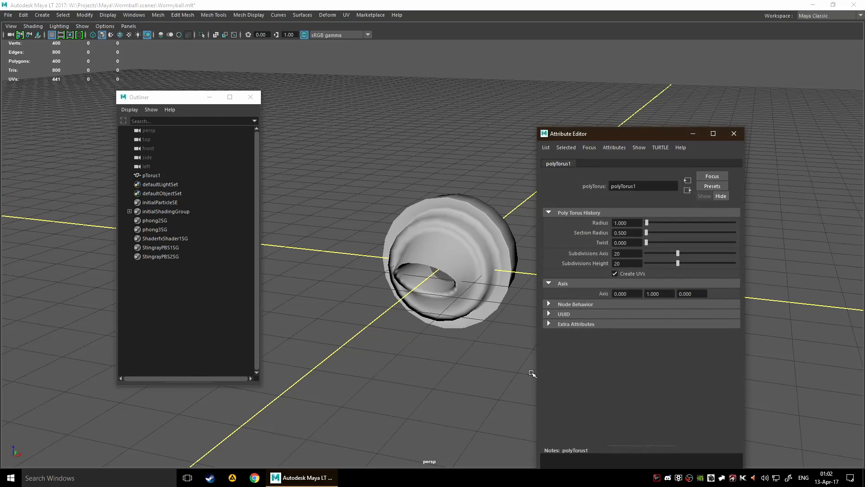
{"action": "left_click_drag", "start_coordinate": [583, 134], "coordinate": [581, 105]}
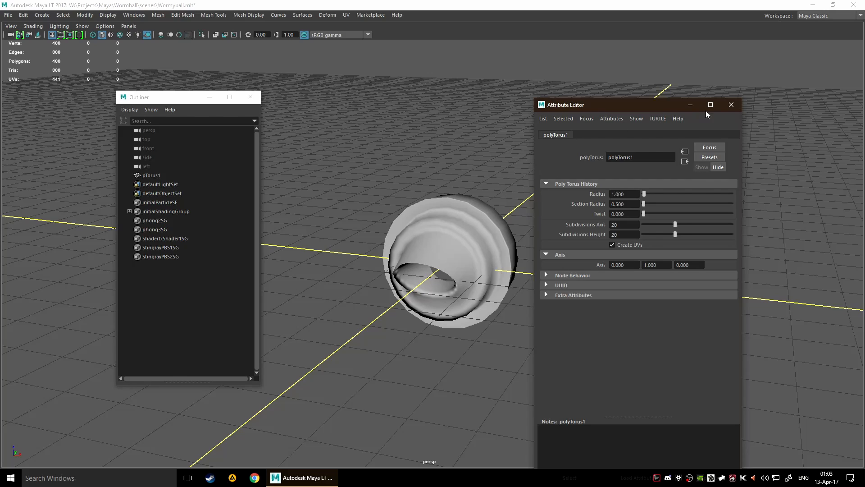
{"action": "left_click", "coordinate": [730, 105]}
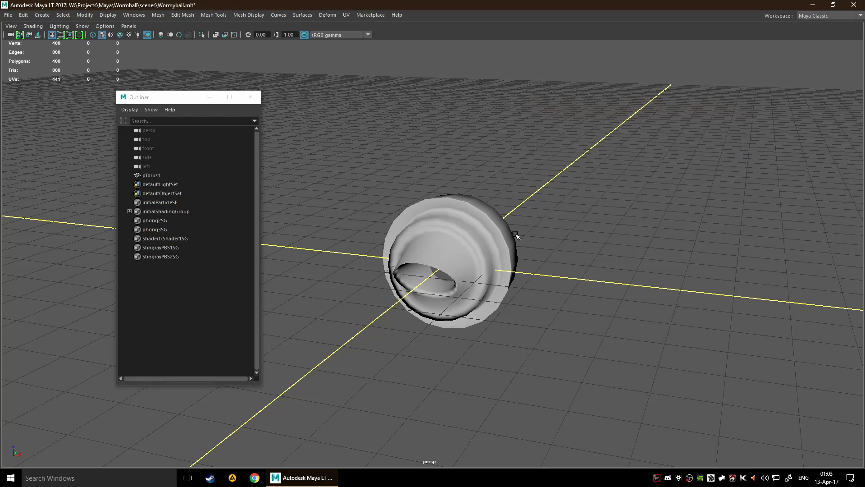
- Browse the torus's Inputs and DG Traversal entries, and select pTorus1 through DG Traversal
{"action": "right_click", "coordinate": [463, 215]}
{"action": "mouse_move", "coordinate": [458, 357]}
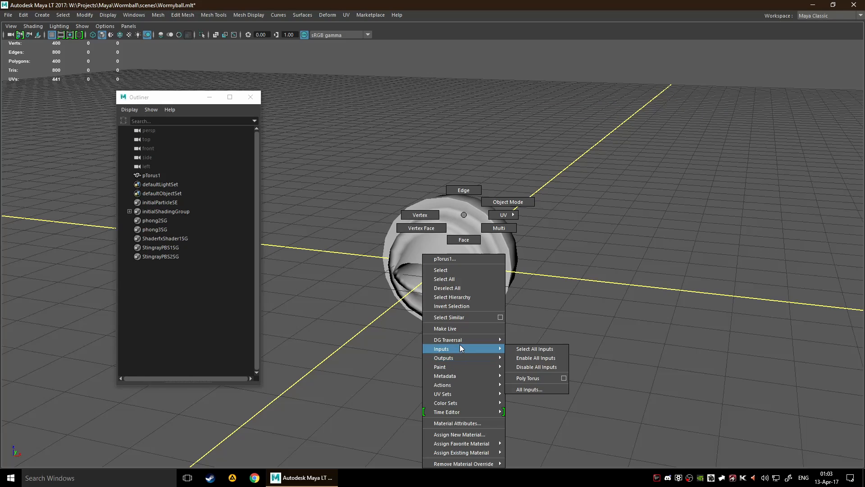
{"action": "mouse_move", "coordinate": [461, 340]}
{"action": "mouse_move", "coordinate": [539, 360]}
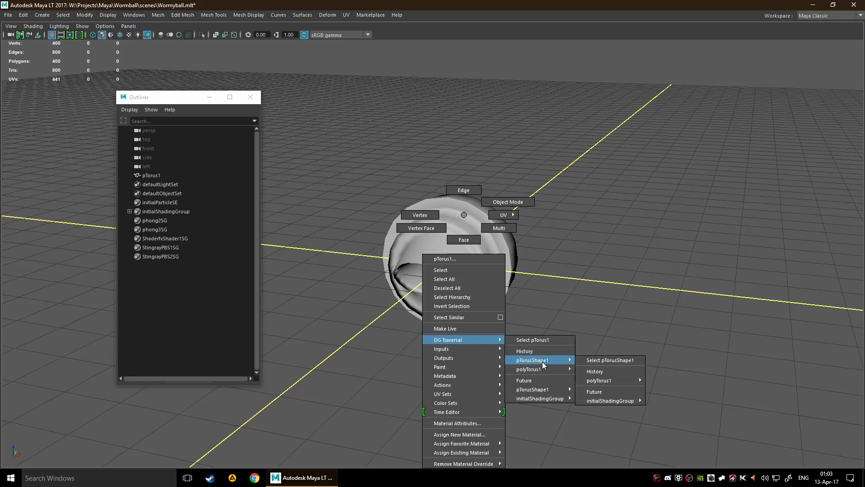
{"action": "left_click", "coordinate": [537, 340]}
- Activate the Sculpt Geometry Tool on the torus, try its brush on the surface, and close the tool settings
{"action": "right_click", "coordinate": [467, 229]}
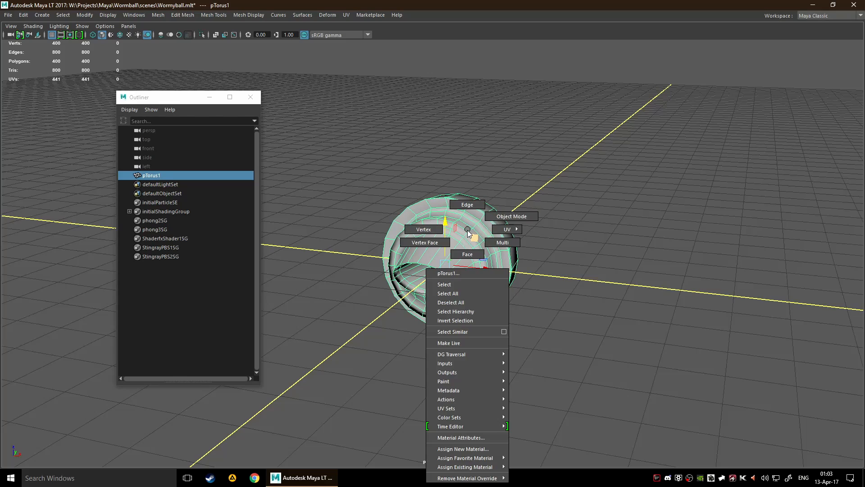
{"action": "mouse_move", "coordinate": [477, 390]}
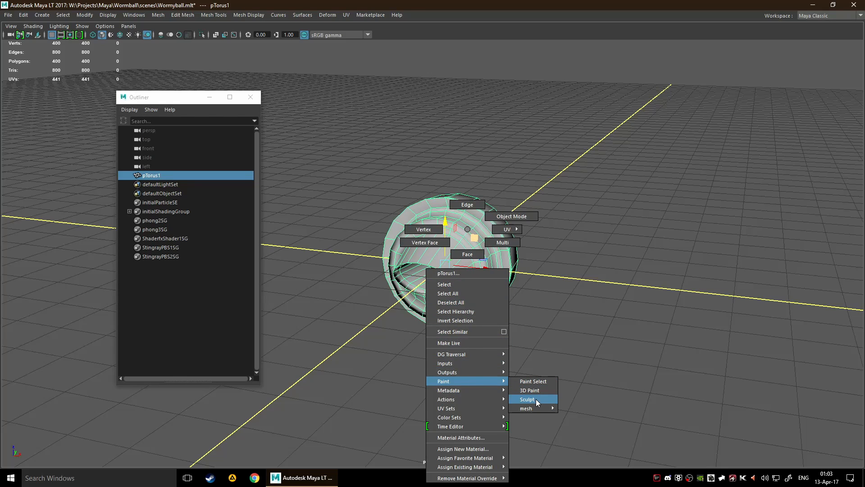
{"action": "left_click", "coordinate": [536, 398]}
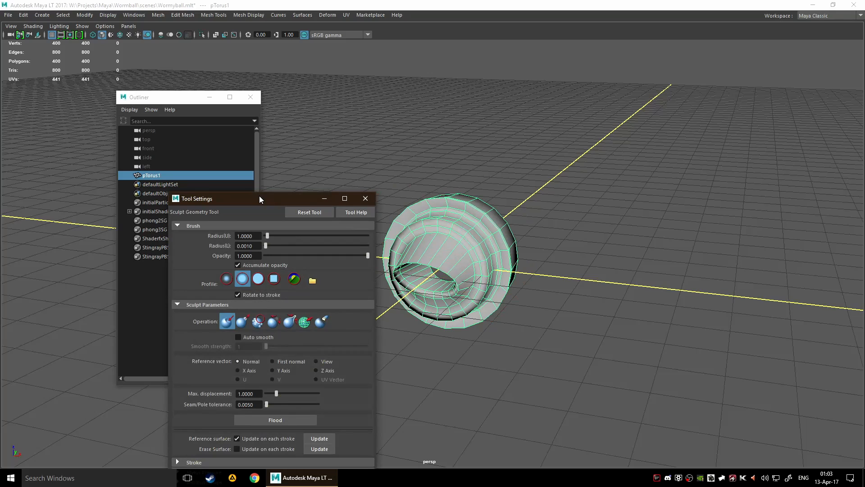
{"action": "left_click_drag", "start_coordinate": [259, 198], "coordinate": [205, 103]}
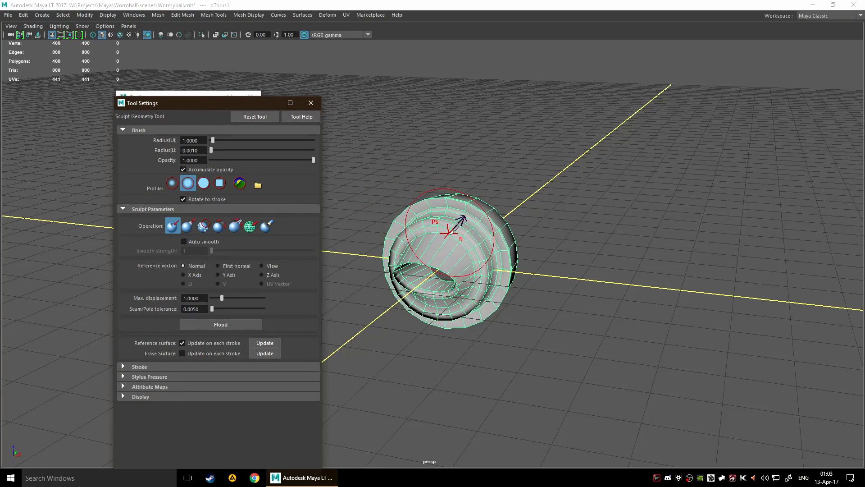
{"action": "left_click_drag", "start_coordinate": [449, 231], "coordinate": [466, 255]}
{"action": "left_click", "coordinate": [312, 103]}
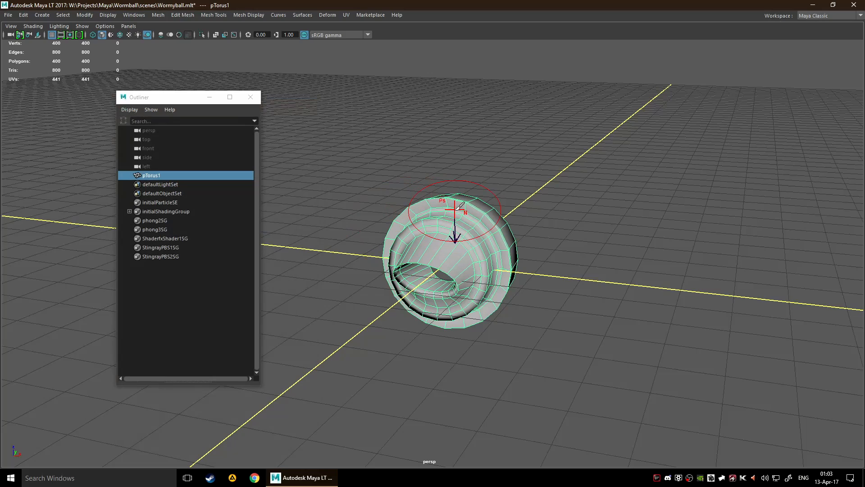
- Display the hotbox, browse the Mesh Display and Mesh Tools commands down to the Sculpting Tools, and dismiss it
{"action": "key", "text": "space"}
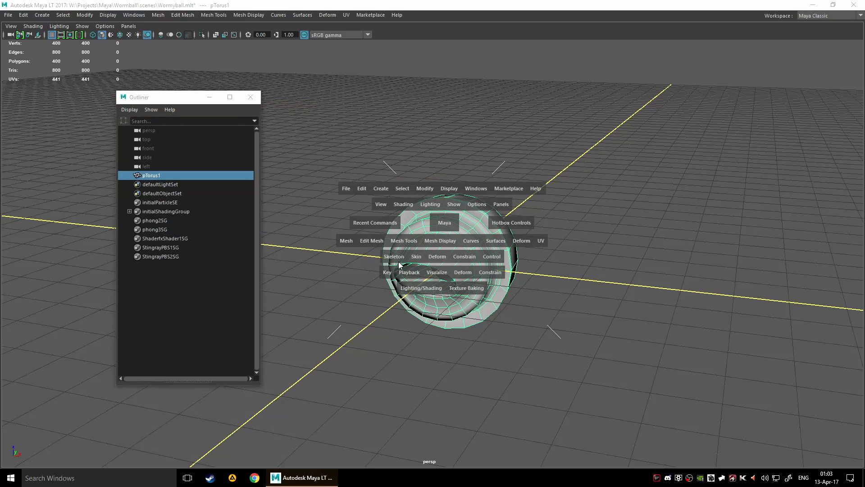
{"action": "left_click", "coordinate": [450, 242]}
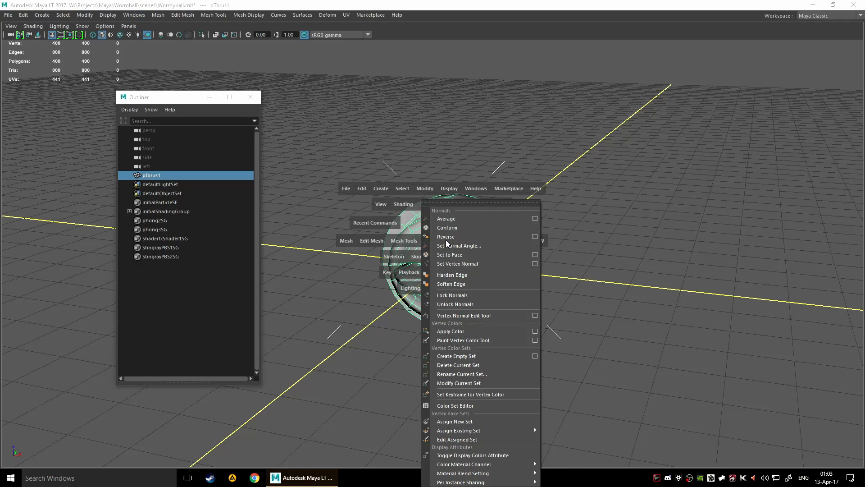
{"action": "left_click", "coordinate": [410, 242]}
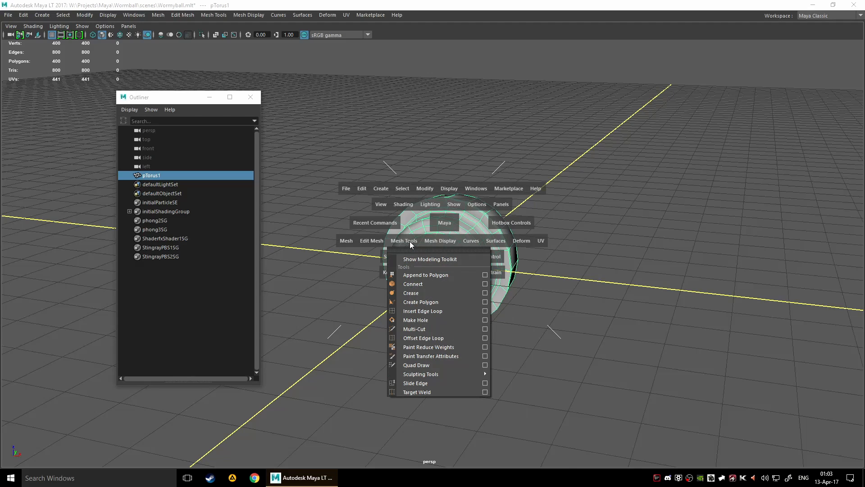
{"action": "left_click", "coordinate": [409, 242]}
{"action": "left_click", "coordinate": [410, 242]}
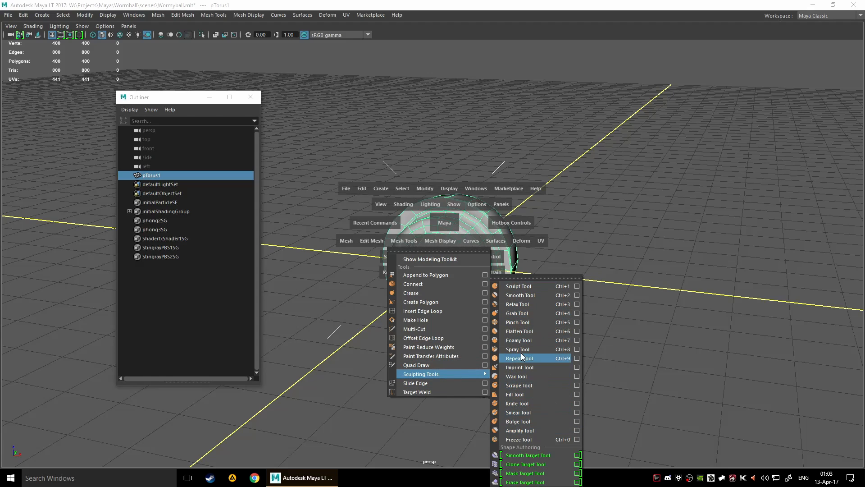
{"action": "left_click", "coordinate": [664, 234]}
{"action": "key", "text": "space"}
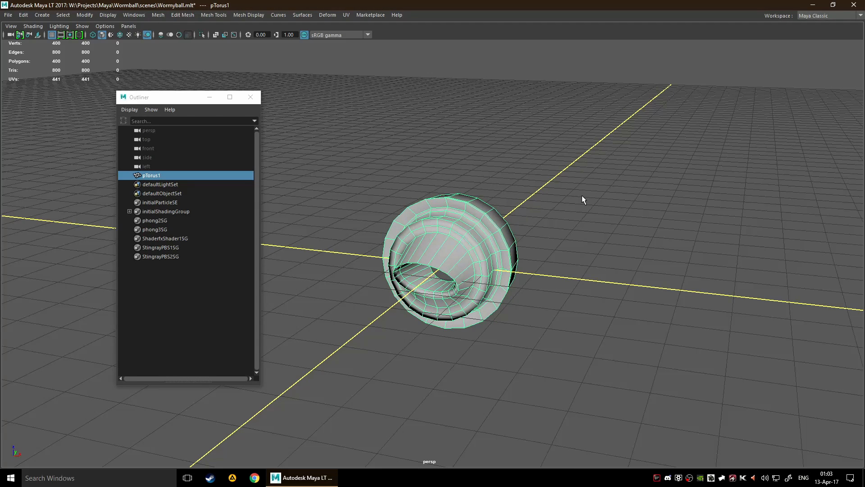
- Review the torus's remaining context commands, including Metadata and Time Editor, without applying any
{"action": "right_click", "coordinate": [435, 229]}
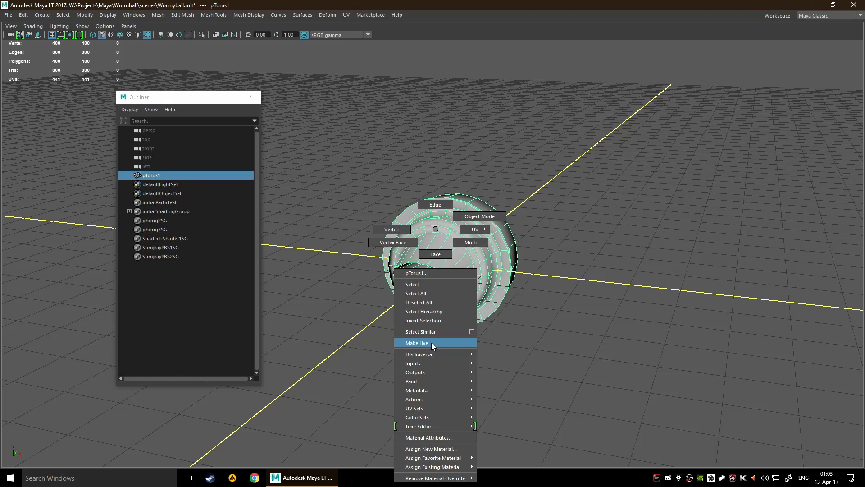
{"action": "mouse_move", "coordinate": [435, 389]}
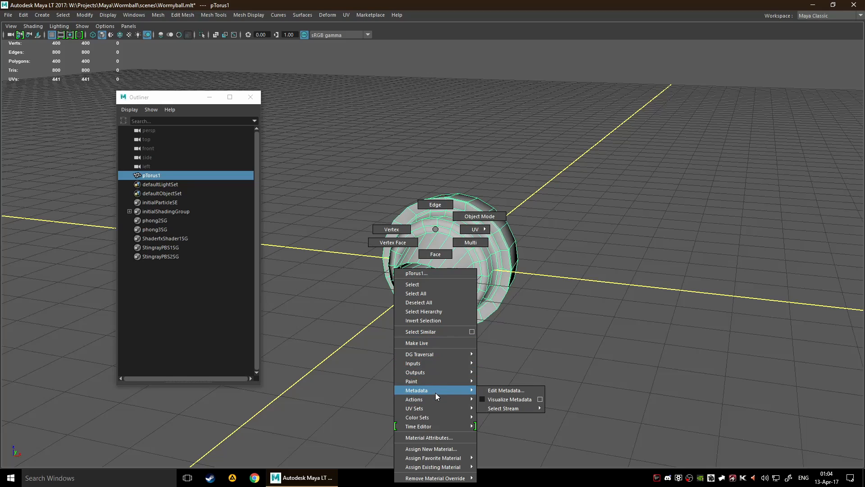
{"action": "mouse_move", "coordinate": [431, 425]}
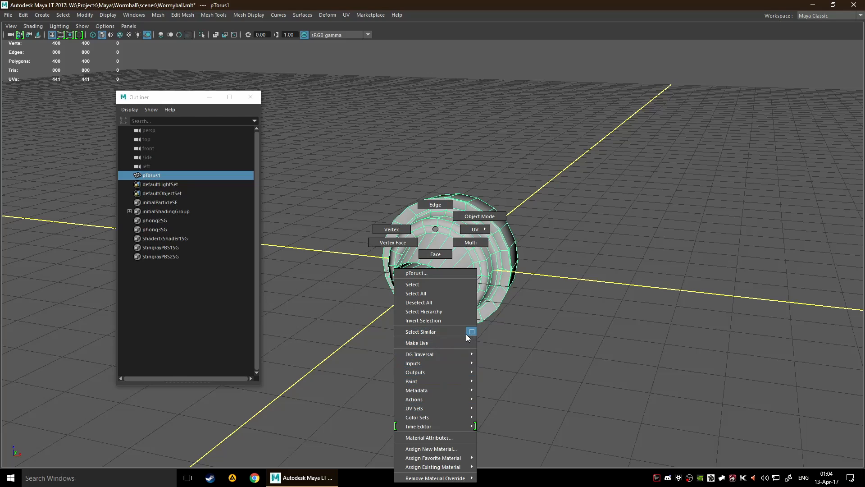
{"action": "right_click_drag", "start_coordinate": [466, 334], "coordinate": [435, 229]}
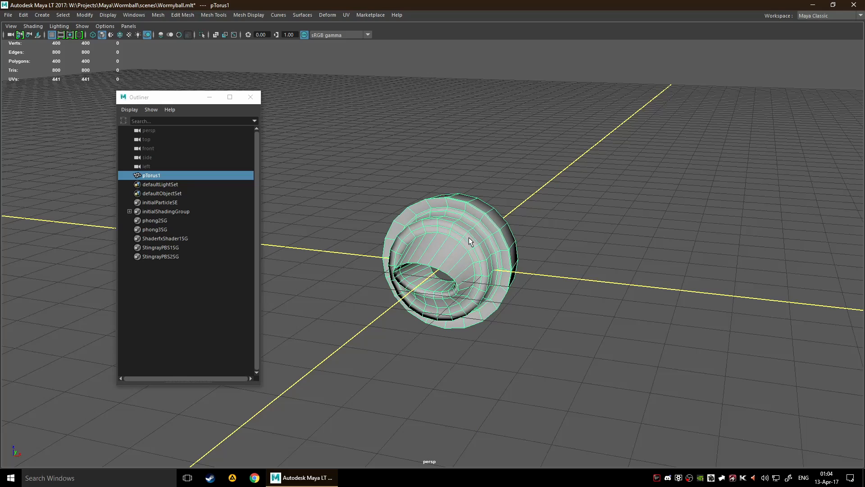
- Examine the modeling commands offered for the whole torus, from Extrude and Smooth to Booleans and Polygon Display
{"action": "right_click_drag", "start_coordinate": [469, 238], "coordinate": [469, 238], "text": "shift"}
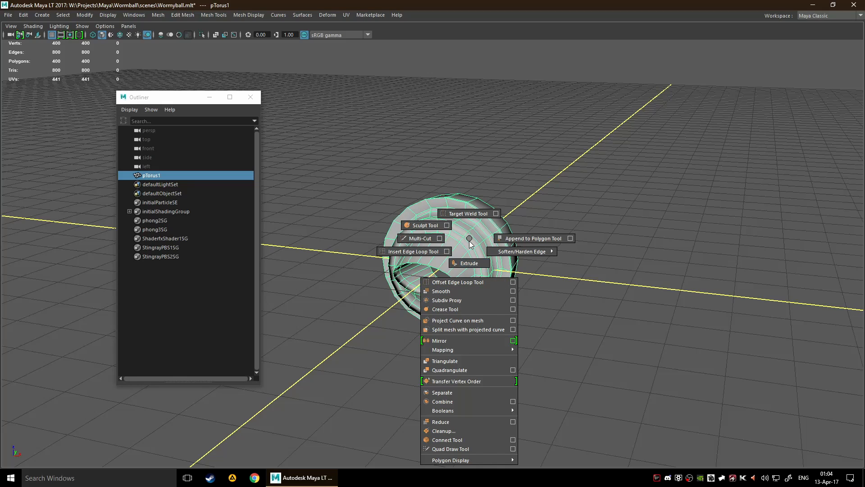
{"action": "mouse_move", "coordinate": [488, 459]}
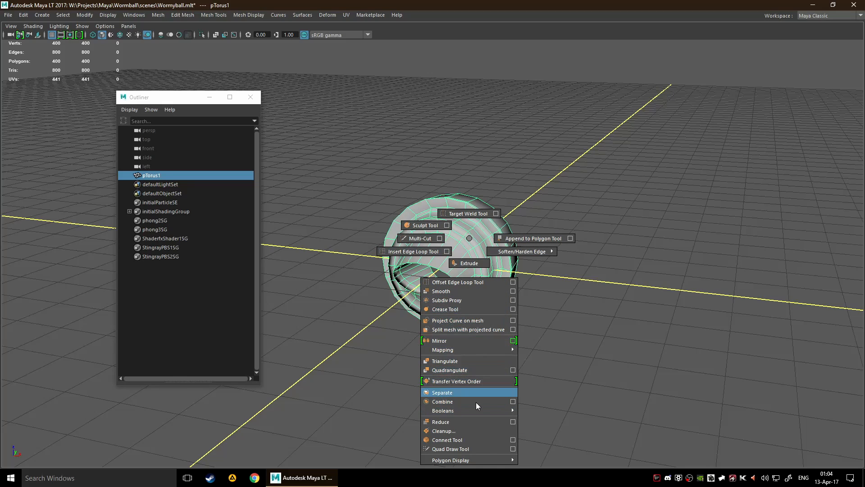
{"action": "mouse_move", "coordinate": [477, 410]}
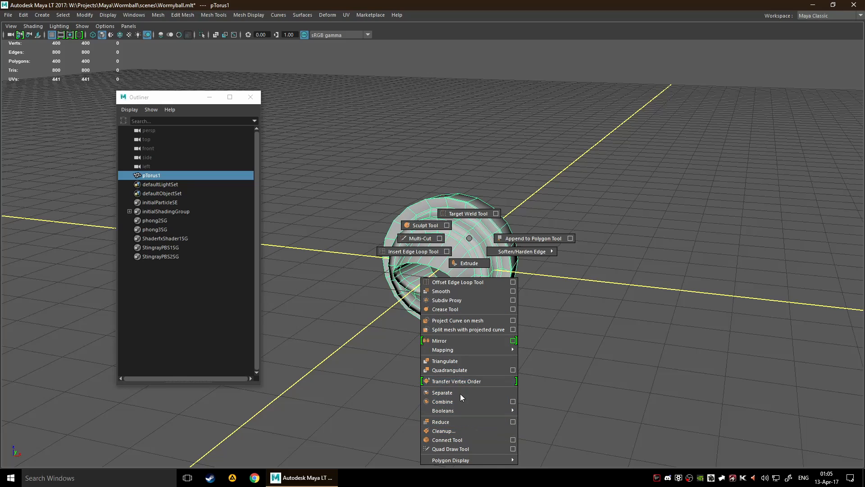
{"action": "mouse_move", "coordinate": [466, 414]}
{"action": "left_click", "coordinate": [603, 359]}
- Compare the torus's object-level modeling commands with those for a single selected edge near its opening
{"action": "right_click", "coordinate": [451, 224], "text": "shift"}
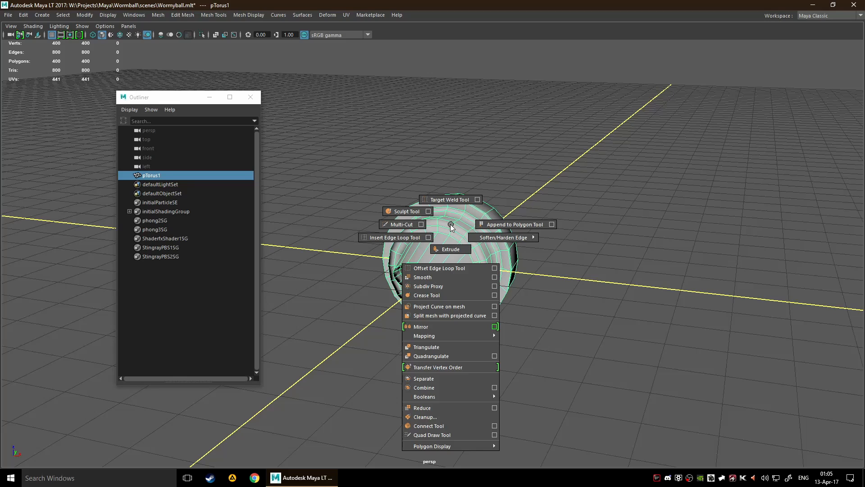
{"action": "right_click_drag", "start_coordinate": [450, 224], "coordinate": [450, 240], "text": "shift"}
{"action": "key", "text": "F10"}
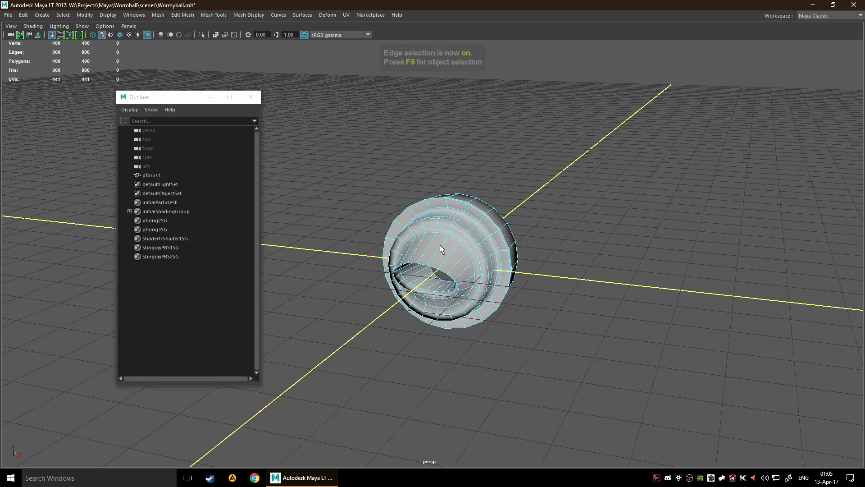
{"action": "left_click", "coordinate": [440, 251]}
{"action": "right_click", "coordinate": [440, 251], "text": "shift"}
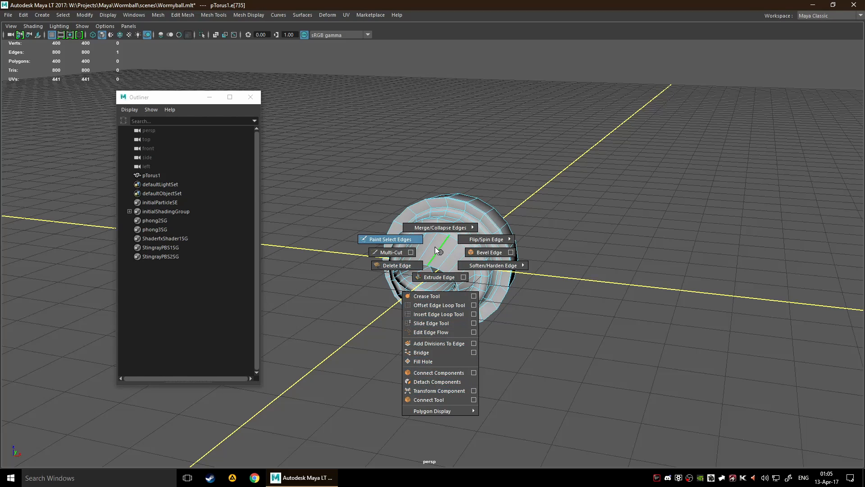
- Switch to vertex selection, pick vertices on the torus, and view the modeling commands available for them
{"action": "key", "text": "F9"}
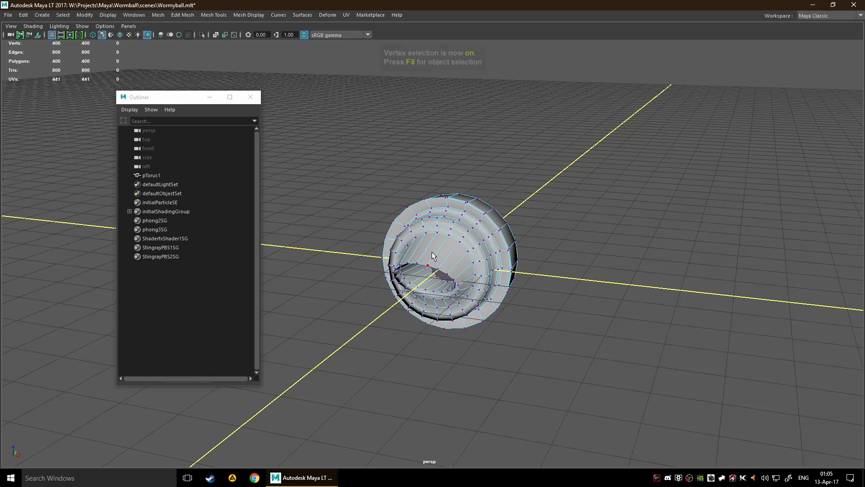
{"action": "left_click", "coordinate": [429, 263]}
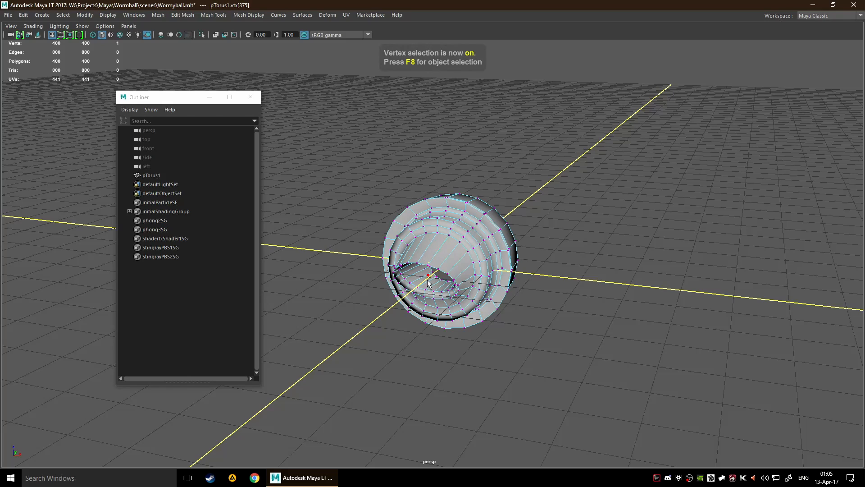
{"action": "double_click", "coordinate": [455, 222], "text": "shift"}
{"action": "right_click", "coordinate": [457, 222], "text": "shift"}
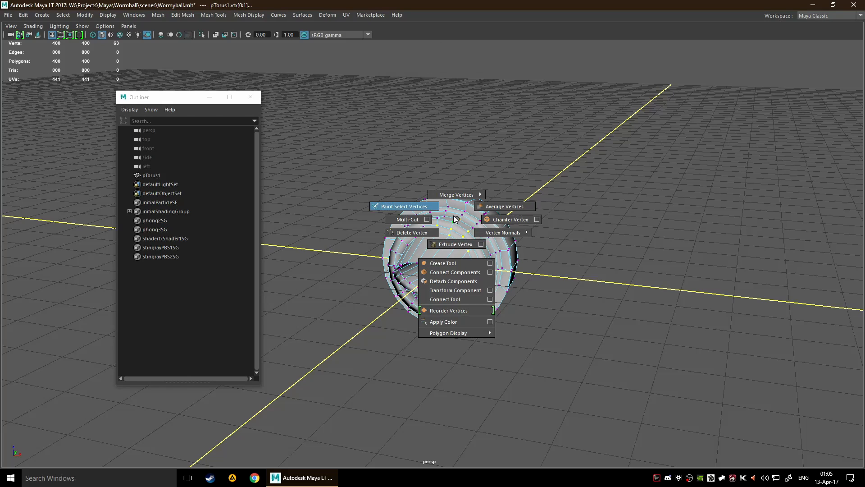
{"action": "left_click", "coordinate": [461, 221]}
{"action": "left_click", "coordinate": [468, 250]}
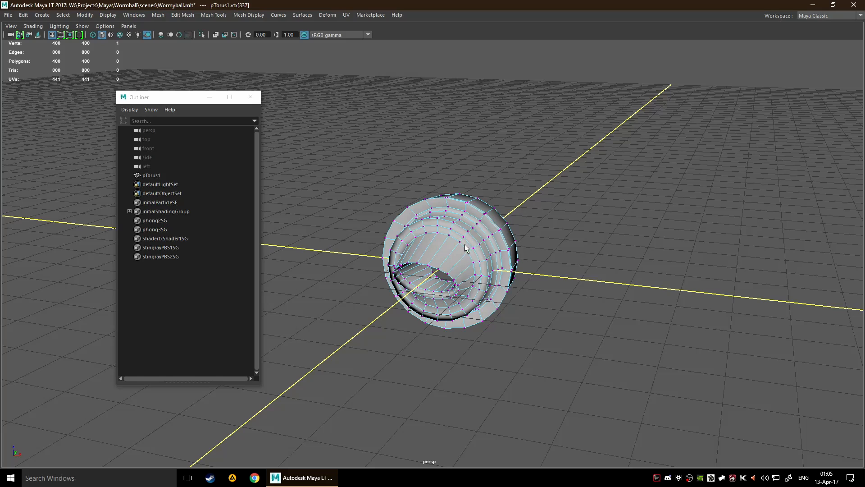
{"action": "right_click", "coordinate": [470, 256], "text": "shift"}
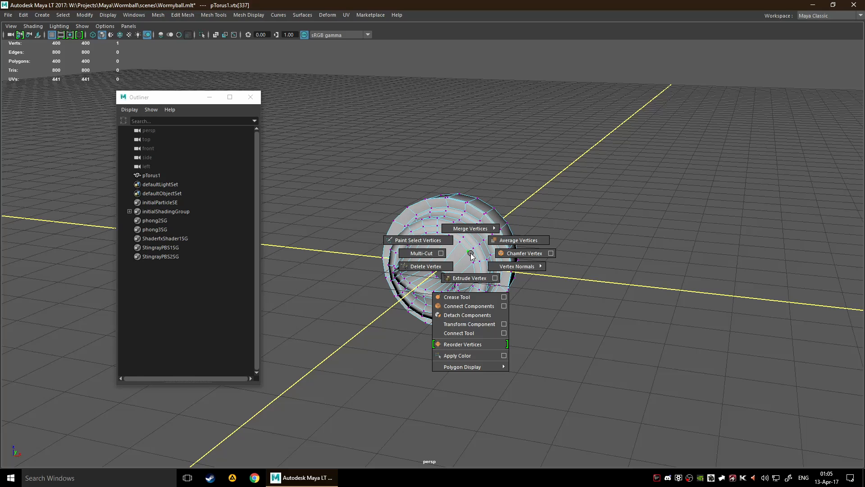
{"action": "left_click_drag", "start_coordinate": [471, 256], "coordinate": [500, 315], "text": "alt"}
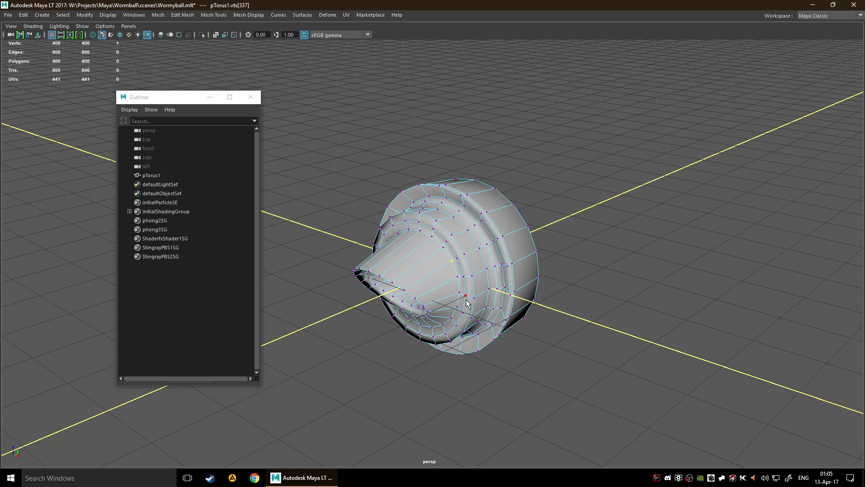
- Switch to face selection, pick one face on the torus's tapered section, and call up its commands
{"action": "key", "text": "F11"}
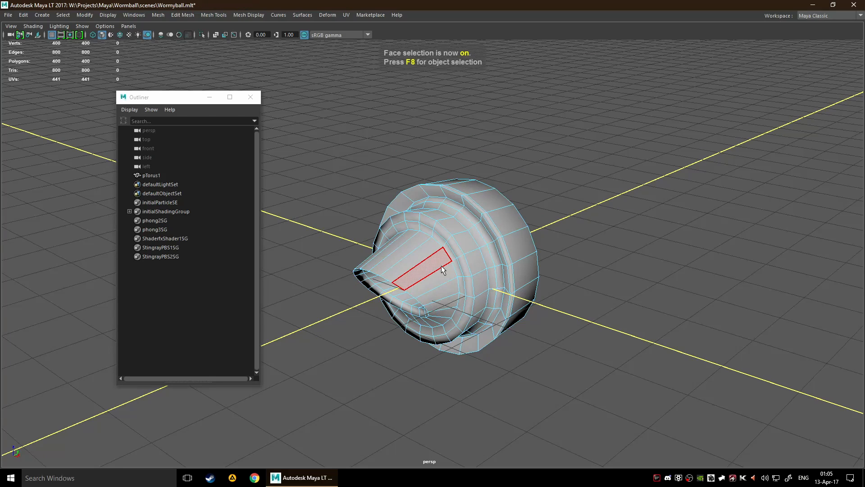
{"action": "left_click", "coordinate": [432, 261]}
{"action": "right_click_drag", "start_coordinate": [432, 261], "coordinate": [440, 282]}
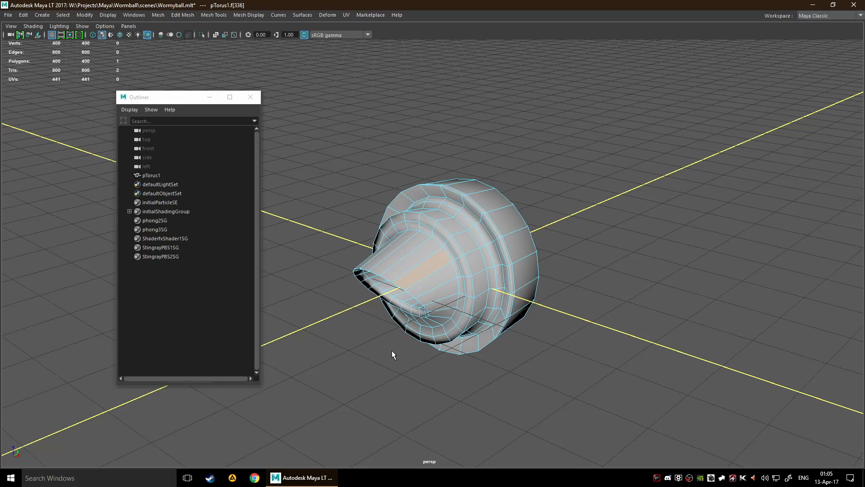
- Close the Outliner and clear the face selection on the torus
{"action": "left_click_drag", "start_coordinate": [380, 363], "coordinate": [311, 304], "text": "alt"}
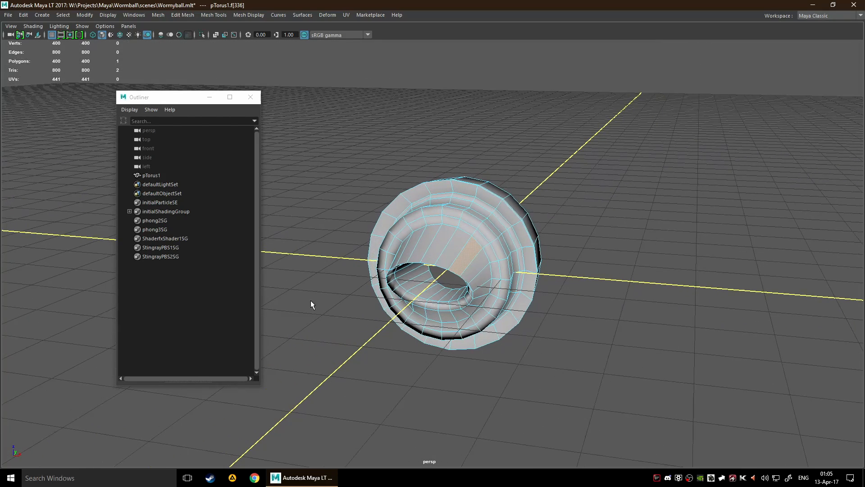
{"action": "left_click", "coordinate": [247, 99]}
{"action": "scroll", "coordinate": [348, 205], "scroll_direction": "down", "scroll_amount": 2}
{"action": "left_click", "coordinate": [364, 294]}
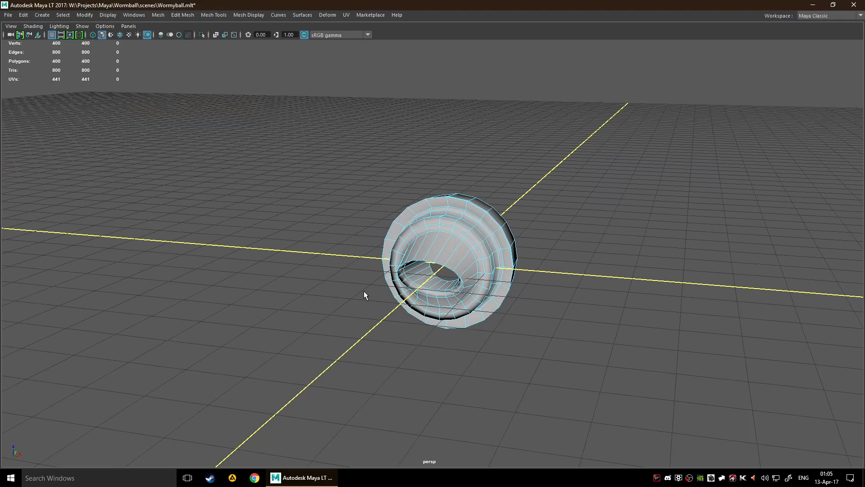
- Return the torus to object selection and compare its selection, modeling and tool marking menus
{"action": "key", "text": "F8"}
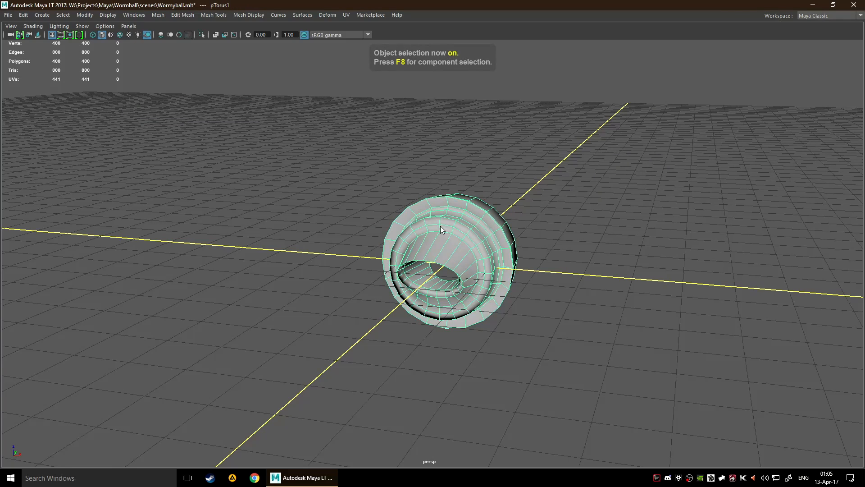
{"action": "right_click", "coordinate": [440, 226], "text": "ctrl"}
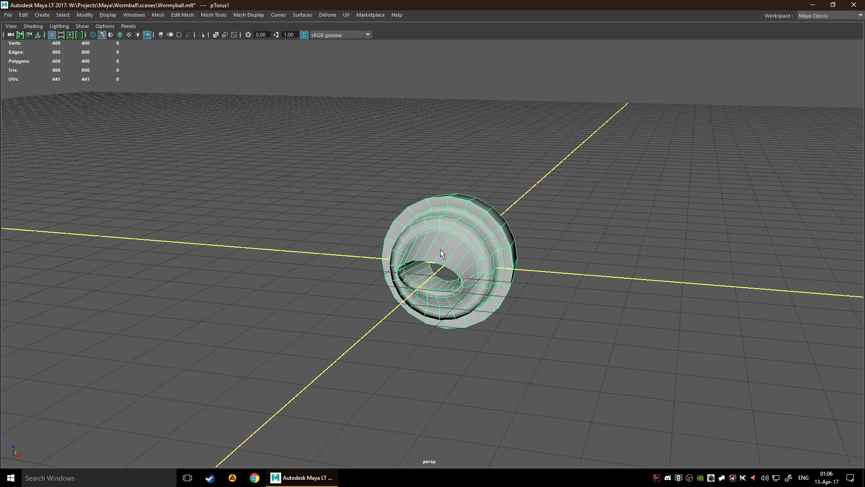
{"action": "right_click", "coordinate": [471, 250], "text": "ctrl"}
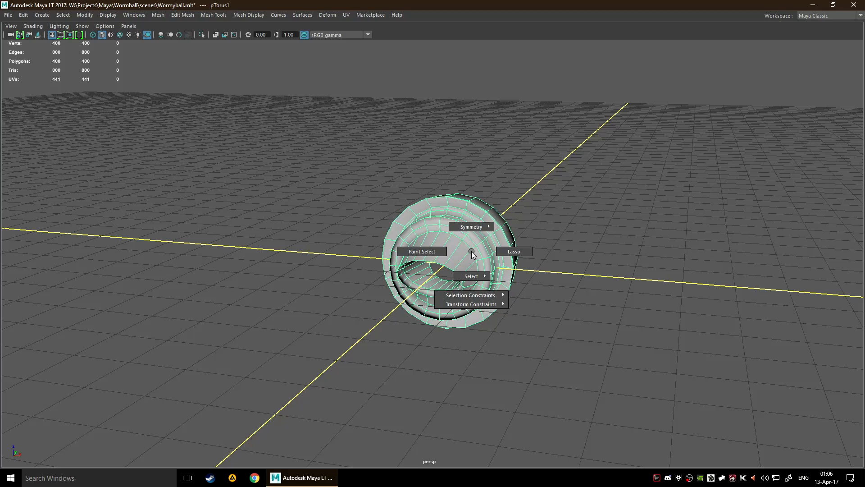
{"action": "right_click", "coordinate": [471, 250], "text": "shift"}
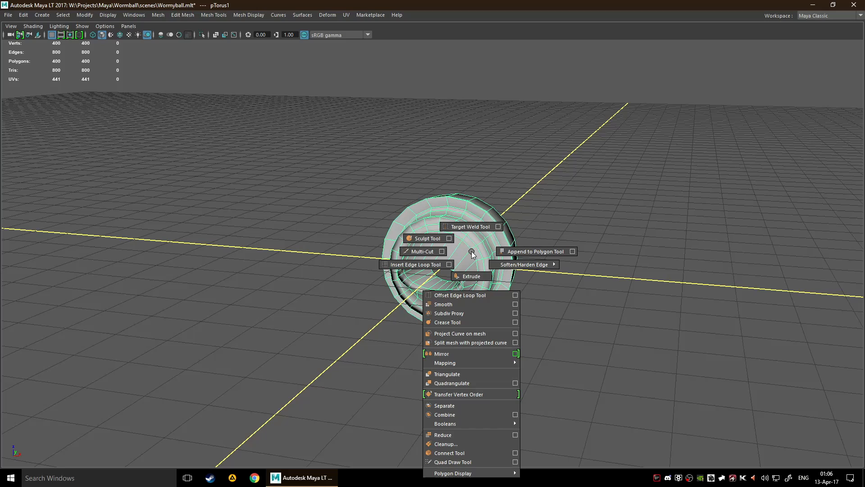
{"action": "right_click", "coordinate": [468, 255], "text": "ctrl"}
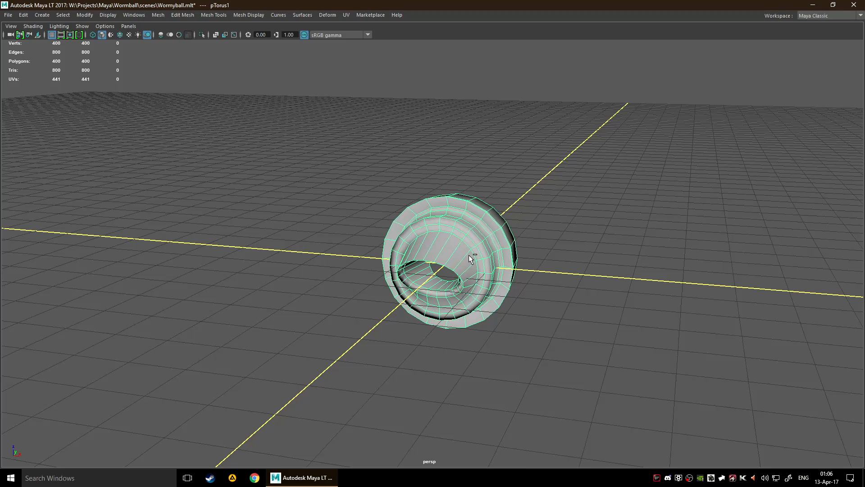
{"action": "right_click", "coordinate": [469, 255], "text": "ctrl+shift"}
{"action": "mouse_move", "coordinate": [469, 256]}
{"action": "right_mouse_down", "text": "ctrl+shift"}
{"action": "mouse_move", "coordinate": [465, 278]}
{"action": "mouse_move", "coordinate": [478, 236]}
{"action": "mouse_move", "coordinate": [471, 252]}
{"action": "mouse_move", "coordinate": [518, 247]}
{"action": "mouse_move", "coordinate": [468, 243]}
{"action": "right_mouse_up", "text": "ctrl+shift"}
{"action": "right_click_drag", "start_coordinate": [430, 245], "coordinate": [430, 245], "text": "ctrl"}
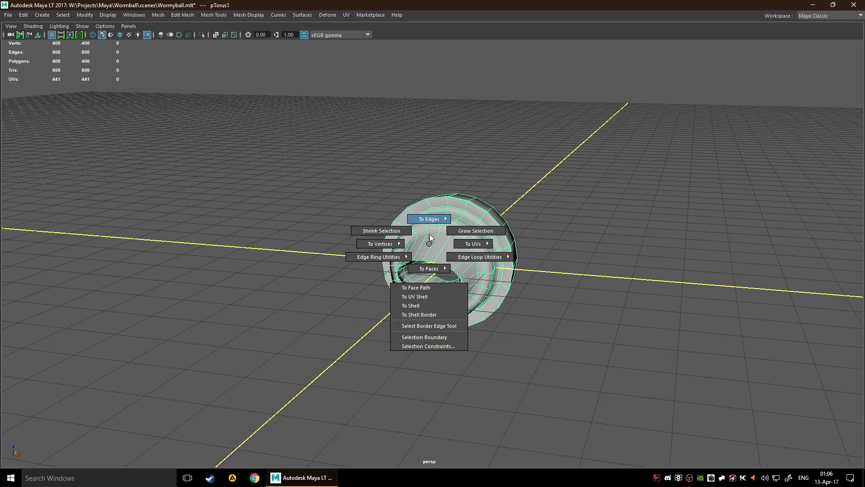
- Convert the torus's object selection to edges, then clear the edge selection
{"action": "right_click_drag", "start_coordinate": [430, 238], "coordinate": [431, 223], "text": "ctrl"}
{"action": "right_click_drag", "start_coordinate": [434, 264], "coordinate": [439, 212], "text": "ctrl"}
{"action": "left_click_drag", "start_coordinate": [556, 241], "coordinate": [504, 296], "text": "alt"}
{"action": "left_click", "coordinate": [579, 340]}
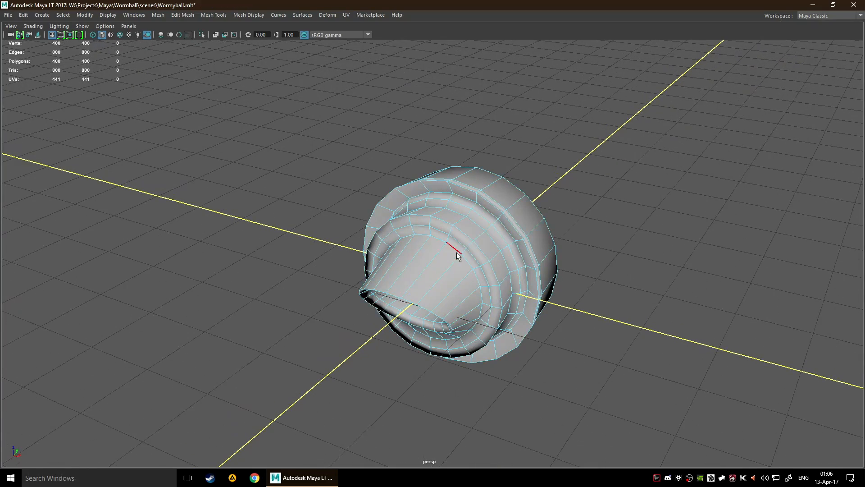
- Switch to face selection and select a strip of faces across the outer band, stepped ring and tapered section
{"action": "key", "text": "F11"}
{"action": "left_click_drag", "start_coordinate": [461, 247], "coordinate": [423, 276], "text": "alt"}
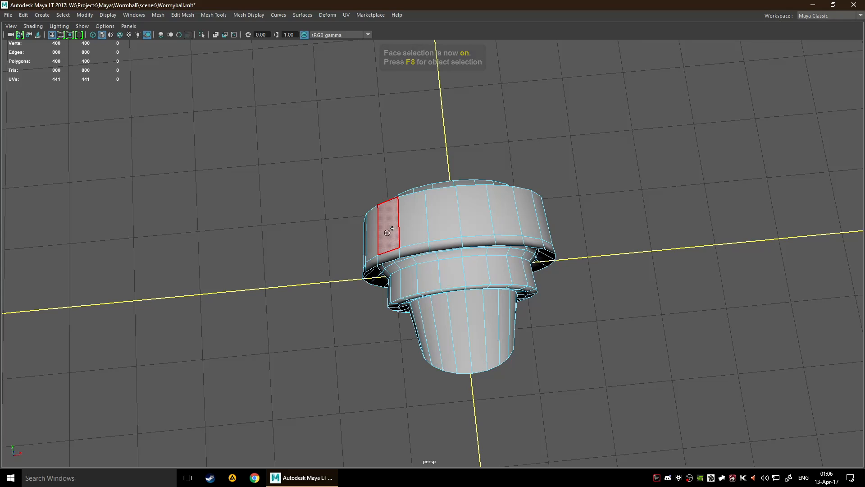
{"action": "mouse_move", "coordinate": [413, 261]}
{"action": "left_mouse_down"}
{"action": "mouse_move", "coordinate": [423, 227]}
{"action": "mouse_move", "coordinate": [456, 292]}
{"action": "mouse_move", "coordinate": [432, 282]}
{"action": "mouse_move", "coordinate": [421, 309]}
{"action": "mouse_move", "coordinate": [429, 322]}
{"action": "left_mouse_up"}
{"action": "mouse_move", "coordinate": [430, 321]}
{"action": "left_mouse_down", "text": "alt"}
{"action": "mouse_move", "coordinate": [467, 274]}
{"action": "mouse_move", "coordinate": [508, 246]}
{"action": "left_mouse_up", "text": "alt"}
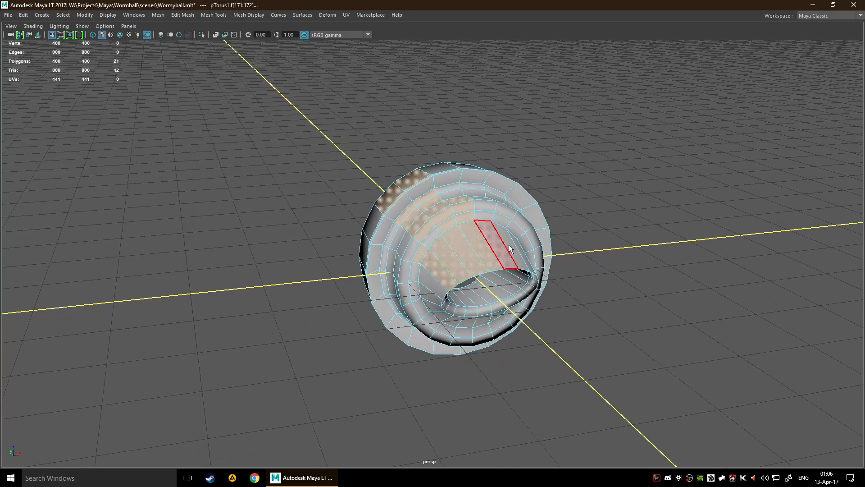
{"action": "left_click", "coordinate": [473, 237]}
{"action": "left_click_drag", "start_coordinate": [624, 241], "coordinate": [509, 239], "text": "alt"}
{"action": "left_click_drag", "start_coordinate": [403, 222], "coordinate": [426, 199], "text": "shift"}
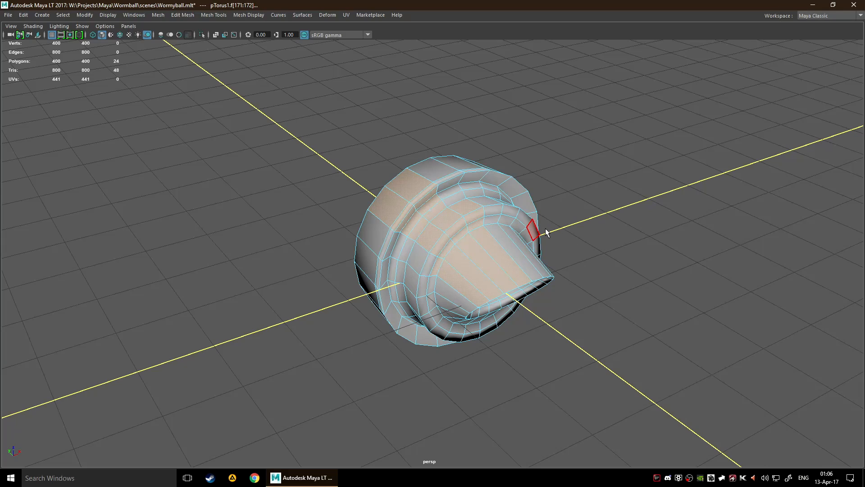
- Pick single edges and a vertex in their own selection modes, then return to face selection with the face strip still selected
{"action": "key", "text": "F11"}
{"action": "key", "text": "F10"}
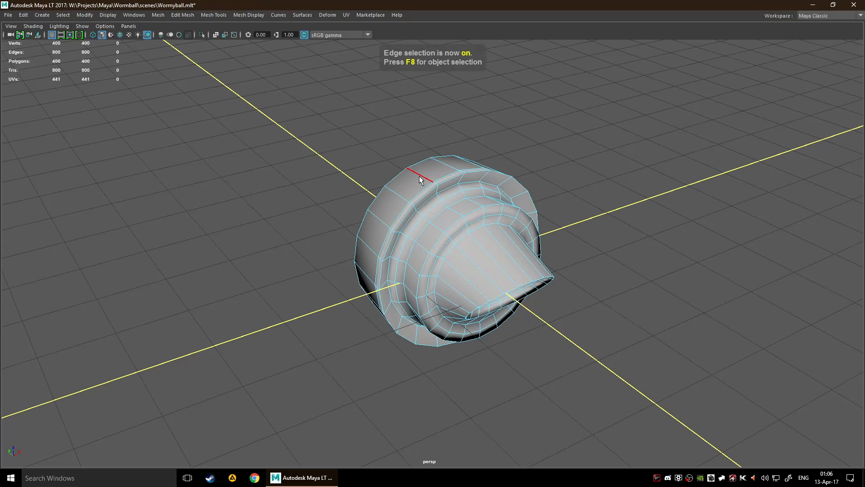
{"action": "left_click", "coordinate": [419, 176]}
{"action": "left_click", "coordinate": [432, 186]}
{"action": "left_click", "coordinate": [442, 196]}
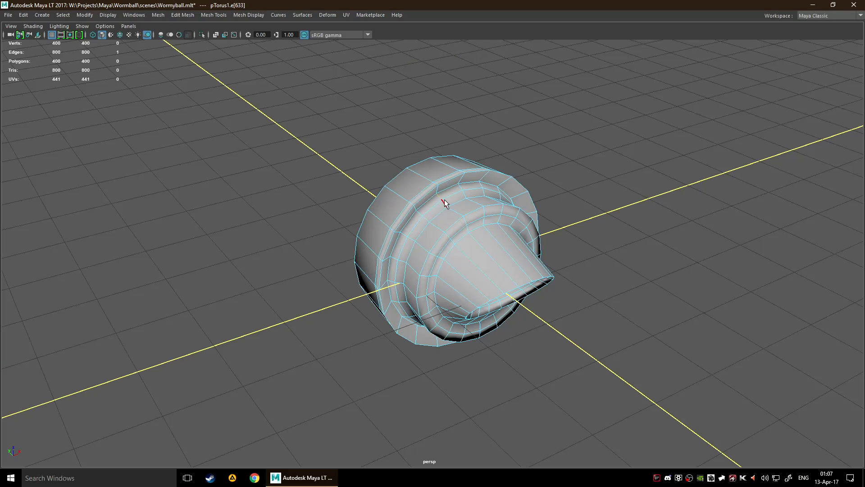
{"action": "key", "text": "F9"}
{"action": "left_click", "coordinate": [519, 232]}
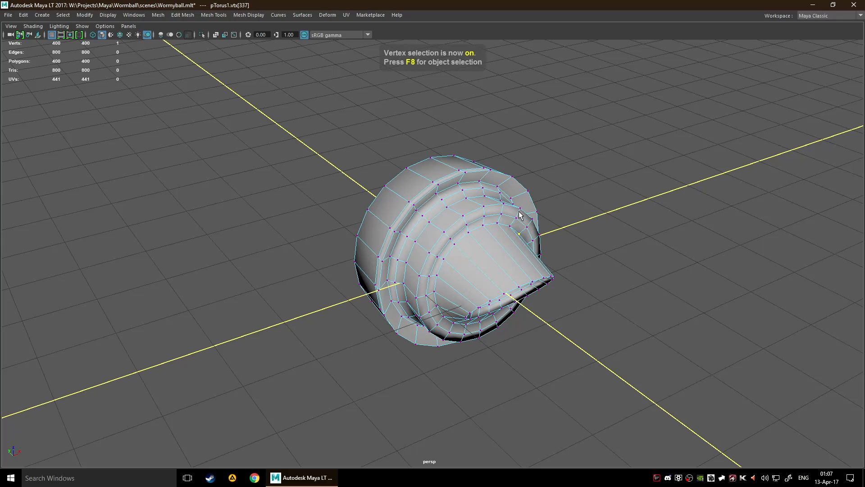
{"action": "key", "text": "F11"}
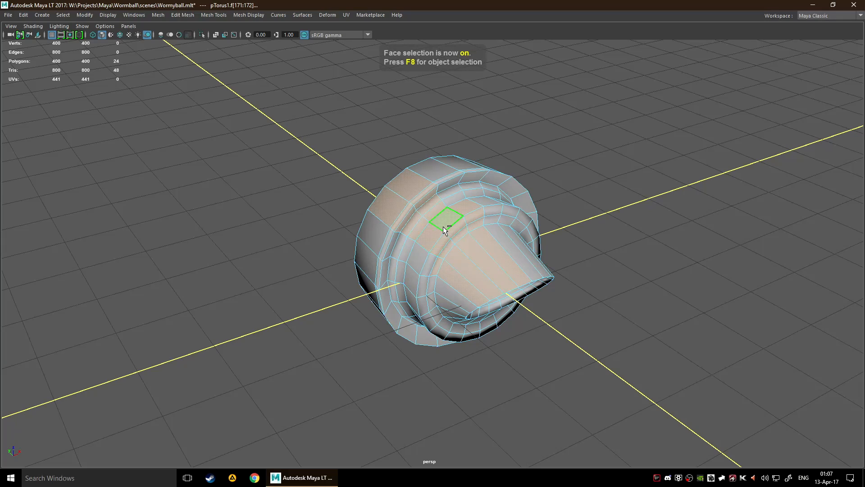
- Convert the selected faces to their perimeter edges and inspect the resulting edge selection around the torus
{"action": "right_click_drag", "start_coordinate": [443, 227], "coordinate": [488, 177], "text": "ctrl"}
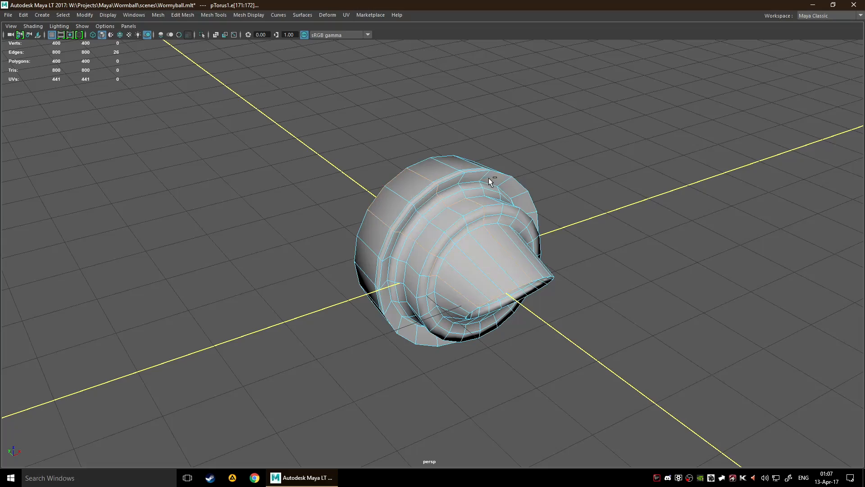
{"action": "scroll", "coordinate": [571, 266], "scroll_direction": "up", "scroll_amount": 5}
{"action": "left_click_drag", "start_coordinate": [571, 266], "coordinate": [716, 262], "text": "alt"}
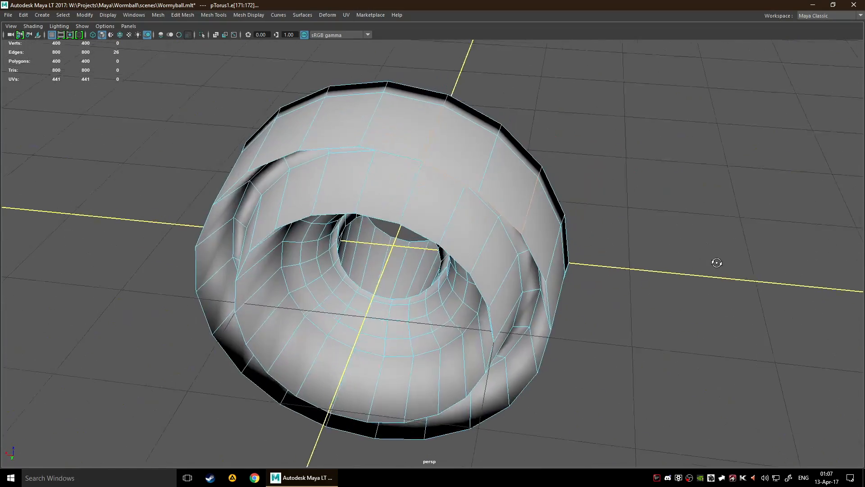
{"action": "scroll", "coordinate": [714, 238], "scroll_direction": "down", "scroll_amount": 5}
{"action": "left_click_drag", "start_coordinate": [711, 214], "coordinate": [558, 197], "text": "alt"}
- Try moving the selected perimeter edges upward, undo the move, and clear the selection
{"action": "key", "text": "w"}
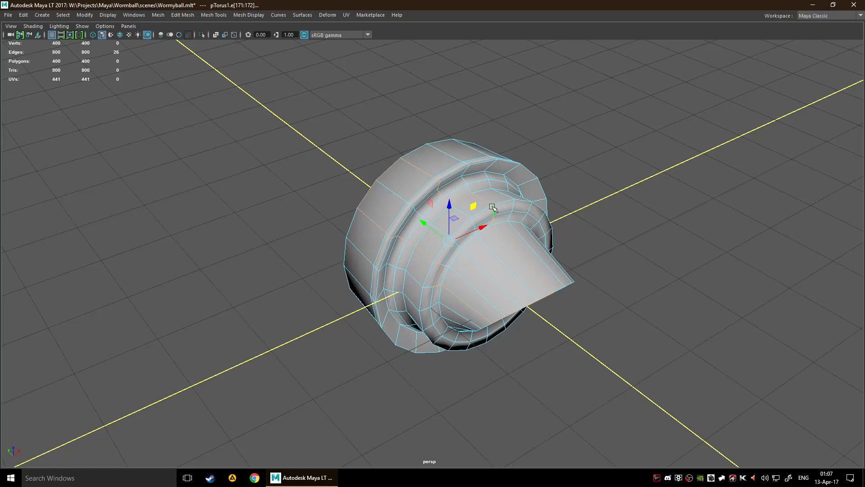
{"action": "left_click_drag", "start_coordinate": [444, 214], "coordinate": [451, 164]}
{"action": "key", "text": "ctrl+z"}
{"action": "left_click", "coordinate": [687, 213]}
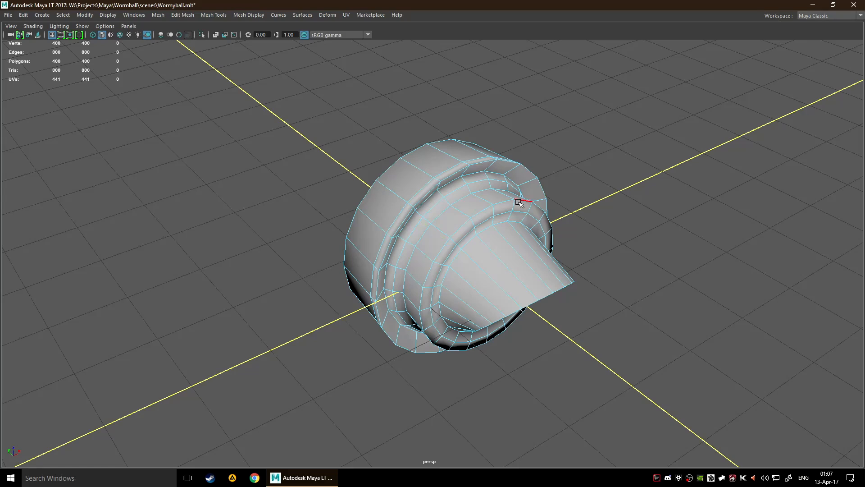
- Select one edge on the torus's middle ring, convert it to its adjoining faces, and clear the selection
{"action": "right_click", "coordinate": [424, 213]}
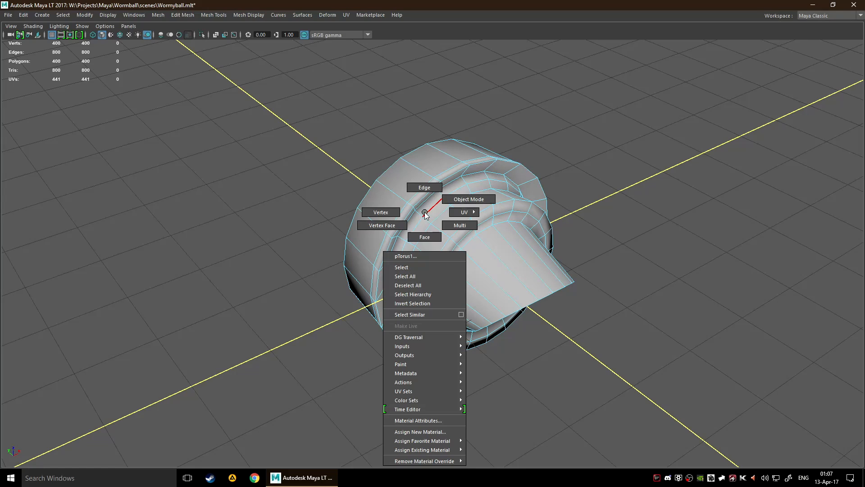
{"action": "left_click", "coordinate": [425, 212]}
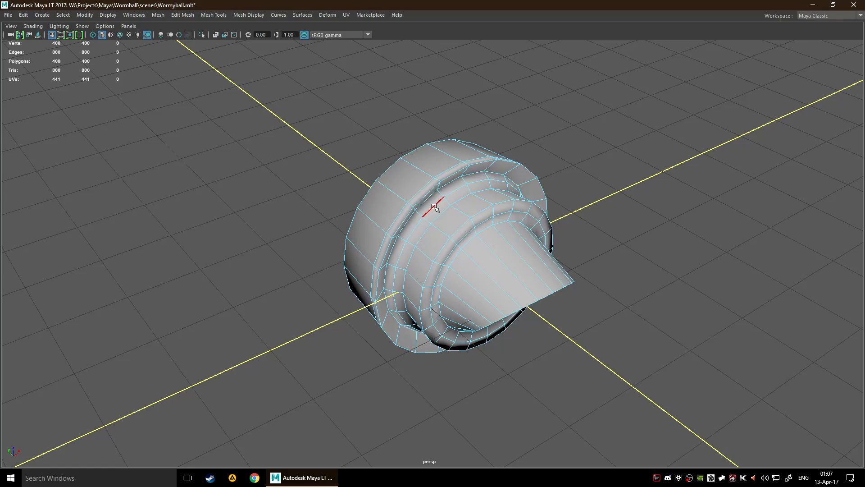
{"action": "left_click", "coordinate": [433, 203]}
{"action": "right_click", "coordinate": [438, 211], "text": "shift"}
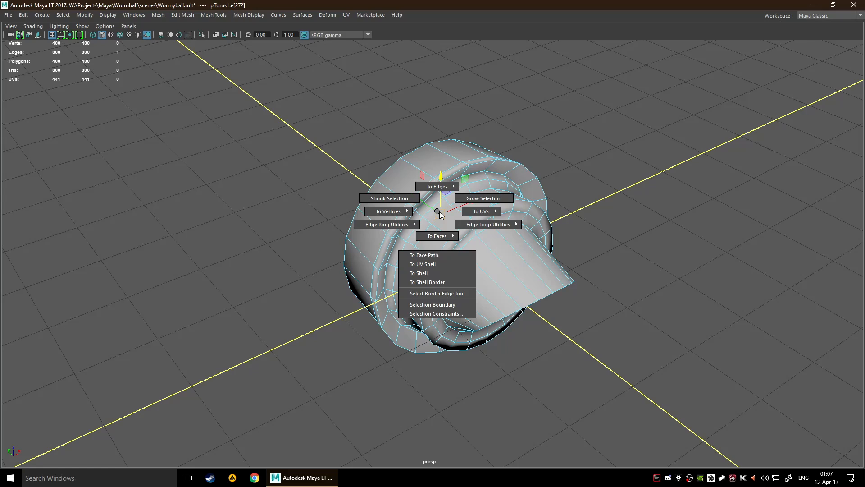
{"action": "right_click_drag", "start_coordinate": [440, 215], "coordinate": [443, 265]}
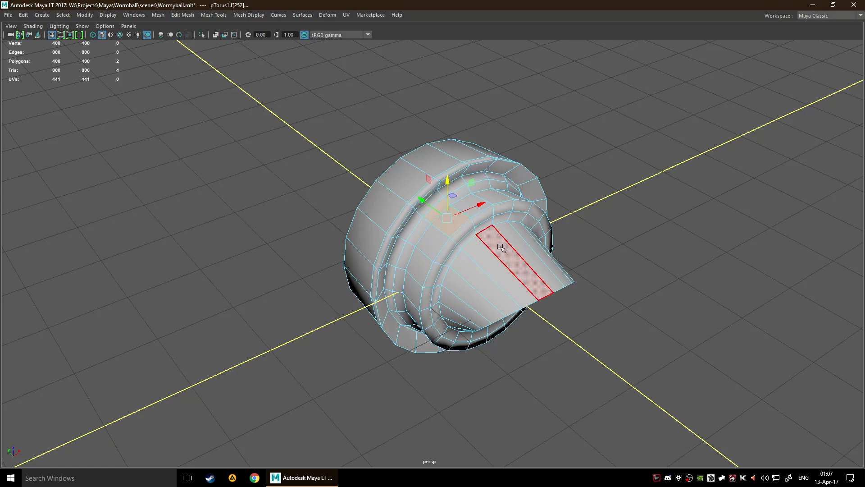
{"action": "left_click", "coordinate": [600, 229]}
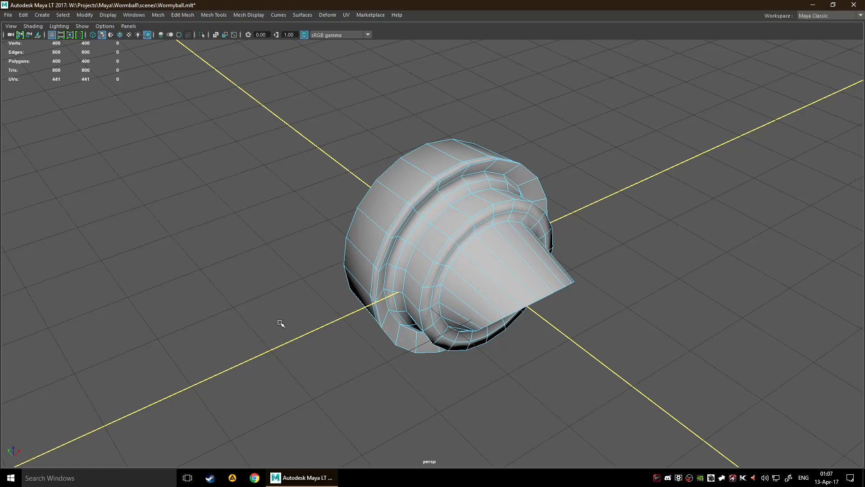
- Switch to edge selection and select two neighbouring edge loops around the rim of the torus's front ring
{"action": "key", "text": "F11"}
{"action": "key", "text": "F10"}
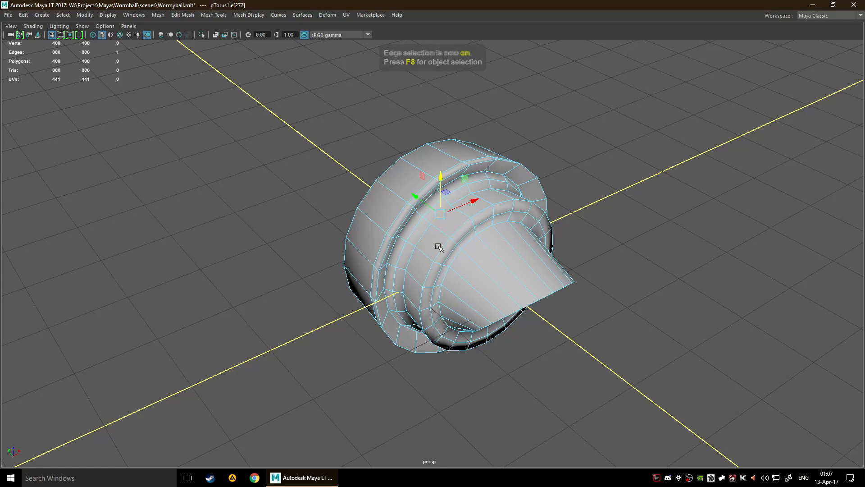
{"action": "double_click", "coordinate": [444, 251]}
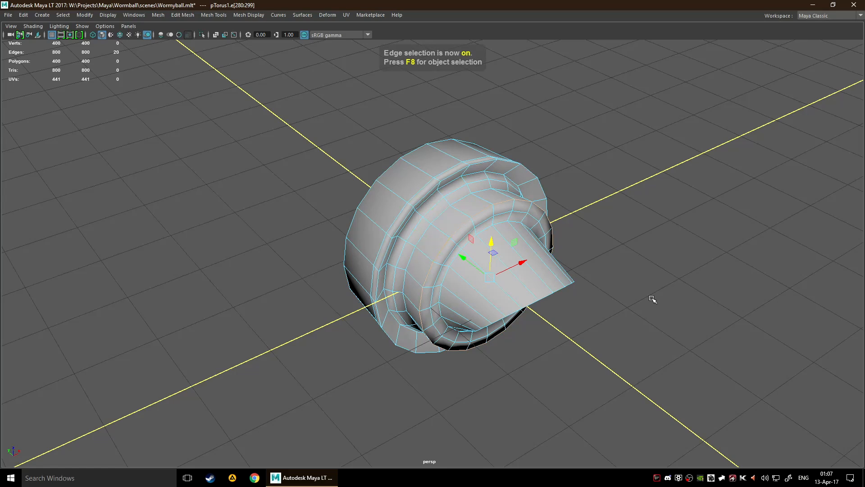
{"action": "left_click_drag", "start_coordinate": [652, 300], "coordinate": [618, 275], "text": "alt"}
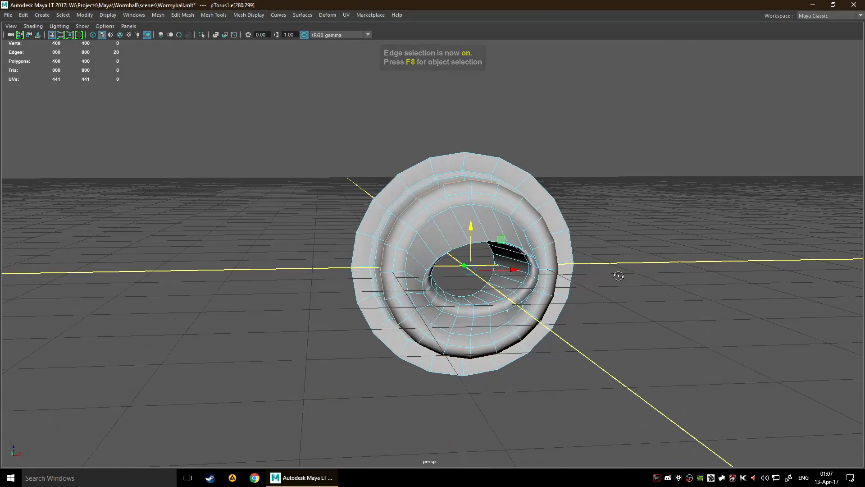
{"action": "double_click", "coordinate": [403, 237], "text": "shift"}
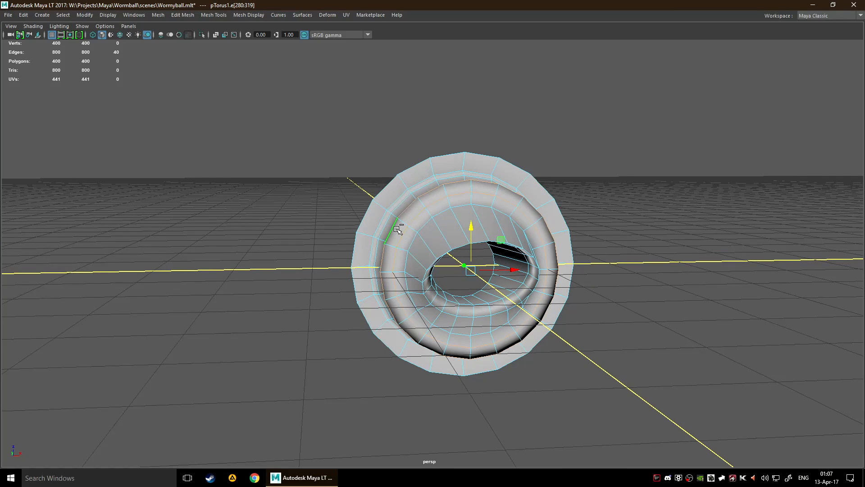
- Examine the edge and face conversion options available for the two selected edge loops
{"action": "right_click", "coordinate": [399, 230], "text": "shift"}
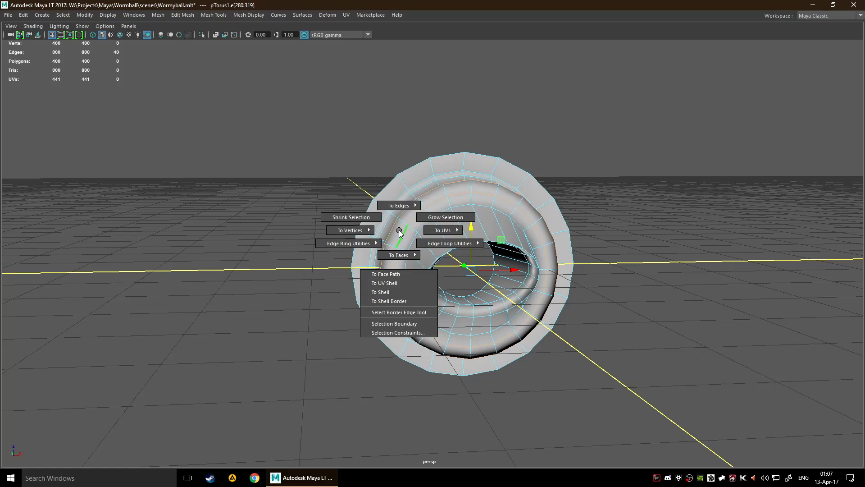
{"action": "mouse_move", "coordinate": [406, 204]}
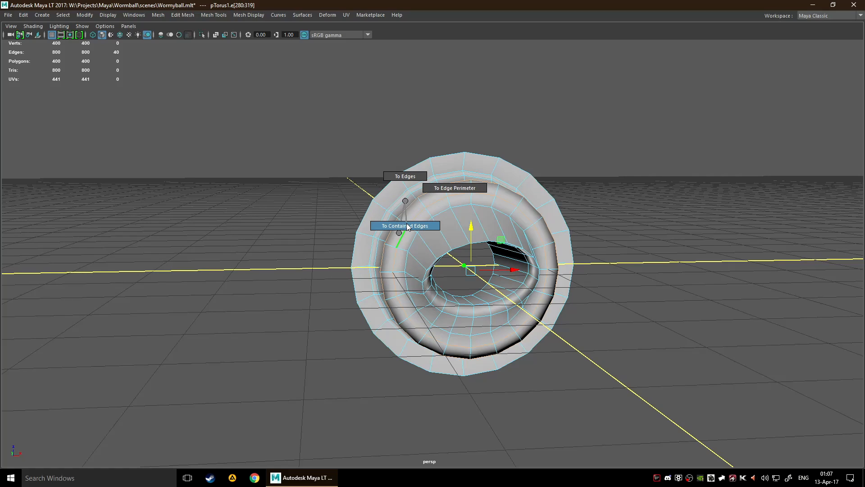
{"action": "mouse_move", "coordinate": [398, 259]}
{"action": "mouse_move", "coordinate": [398, 258]}
{"action": "right_mouse_down", "text": "shift"}
{"action": "mouse_move", "coordinate": [397, 234]}
{"action": "mouse_move", "coordinate": [399, 265]}
{"action": "mouse_move", "coordinate": [395, 253]}
{"action": "right_mouse_up", "text": "shift"}
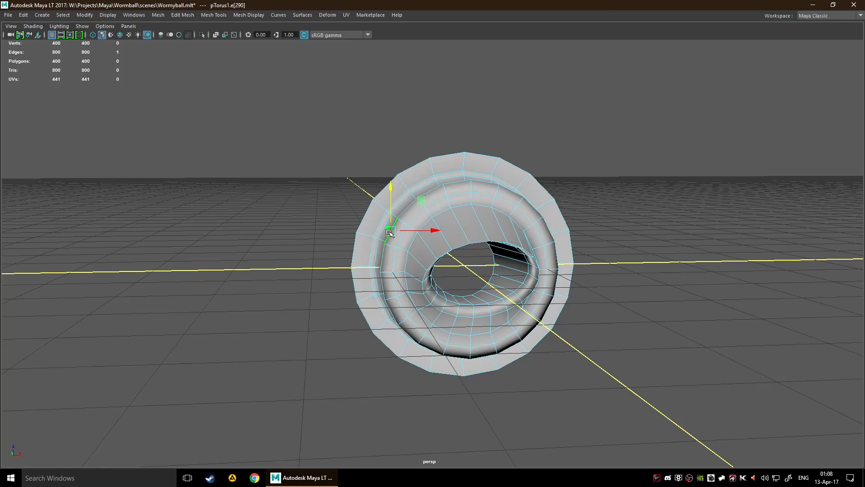
- Select a single edge loop around the front ring's rim and look at its context commands
{"action": "double_click", "coordinate": [406, 209]}
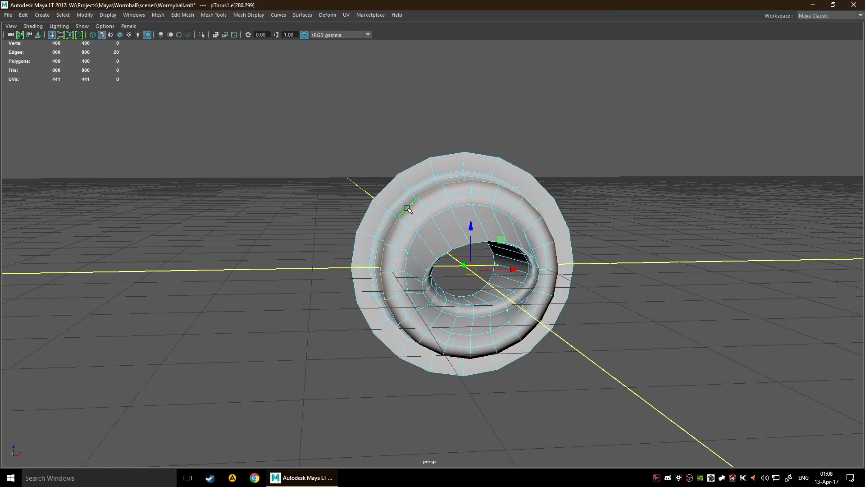
{"action": "mouse_move", "coordinate": [406, 209]}
{"action": "right_mouse_down", "text": "shift"}
{"action": "mouse_move", "coordinate": [410, 250]}
{"action": "mouse_move", "coordinate": [411, 224]}
{"action": "right_mouse_up", "text": "shift"}
{"action": "left_click_drag", "start_coordinate": [391, 257], "coordinate": [428, 270], "text": "alt"}
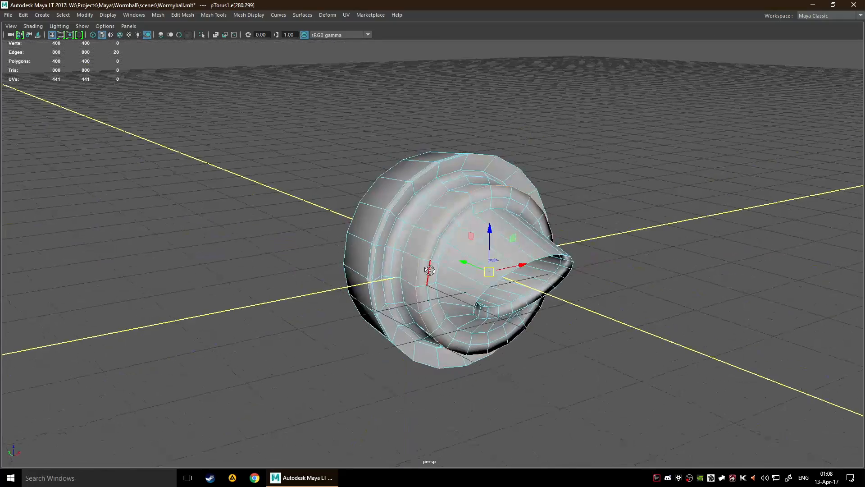
{"action": "left_click_drag", "start_coordinate": [364, 325], "coordinate": [296, 317], "text": "alt"}
- Select two edges on the torus's front ring and call up their selection conversion options
{"action": "left_click", "coordinate": [391, 246]}
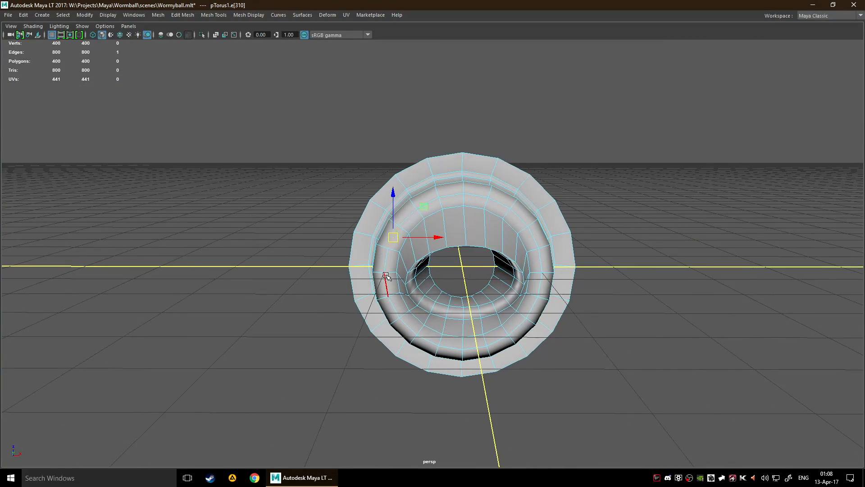
{"action": "left_click", "coordinate": [394, 261], "text": "shift"}
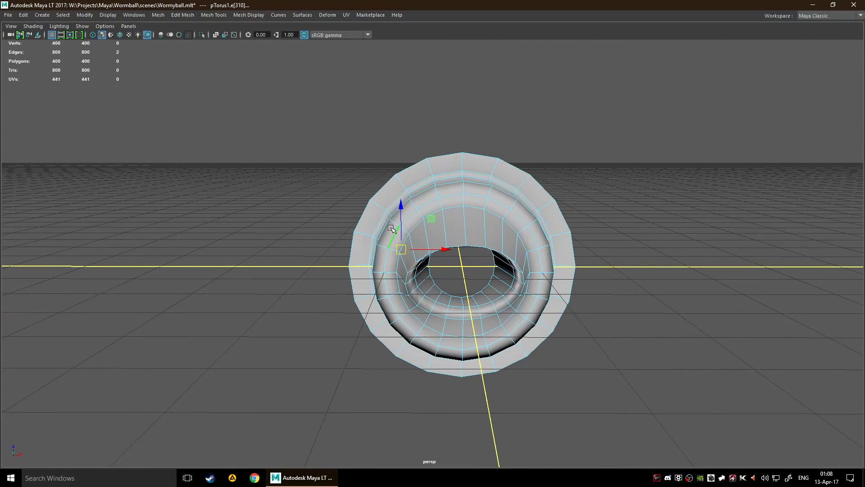
{"action": "left_click_drag", "start_coordinate": [297, 274], "coordinate": [315, 268], "text": "alt"}
{"action": "mouse_move", "coordinate": [431, 263]}
{"action": "right_mouse_down", "text": "ctrl"}
{"action": "mouse_move", "coordinate": [427, 288]}
{"action": "mouse_move", "coordinate": [431, 270]}
{"action": "right_mouse_up", "text": "ctrl"}
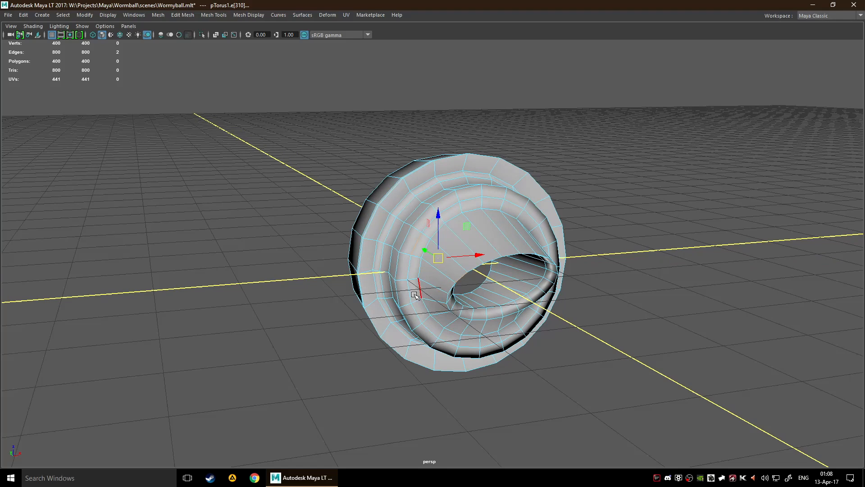
- Select a run of neighbouring edges along the torus's tapered front section and convert the selection to faces
{"action": "left_click_drag", "start_coordinate": [418, 291], "coordinate": [441, 303], "text": "alt"}
{"action": "left_click", "coordinate": [282, 301]}
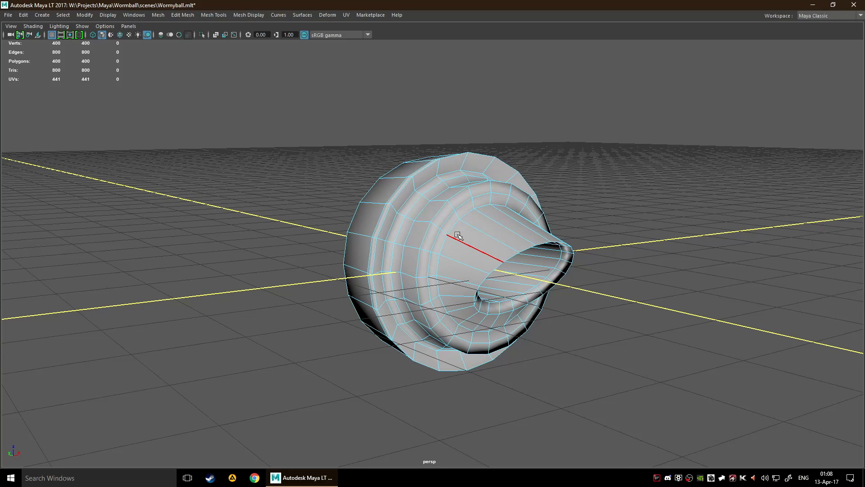
{"action": "left_click_drag", "start_coordinate": [468, 233], "coordinate": [454, 276]}
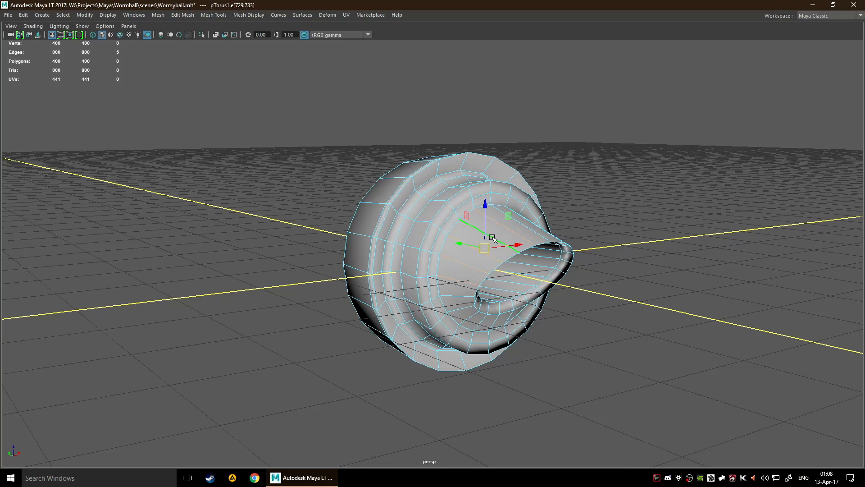
{"action": "mouse_move", "coordinate": [477, 212]}
{"action": "left_mouse_down", "text": "shift"}
{"action": "mouse_move", "coordinate": [468, 270]}
{"action": "mouse_move", "coordinate": [480, 323]}
{"action": "left_mouse_up", "text": "shift"}
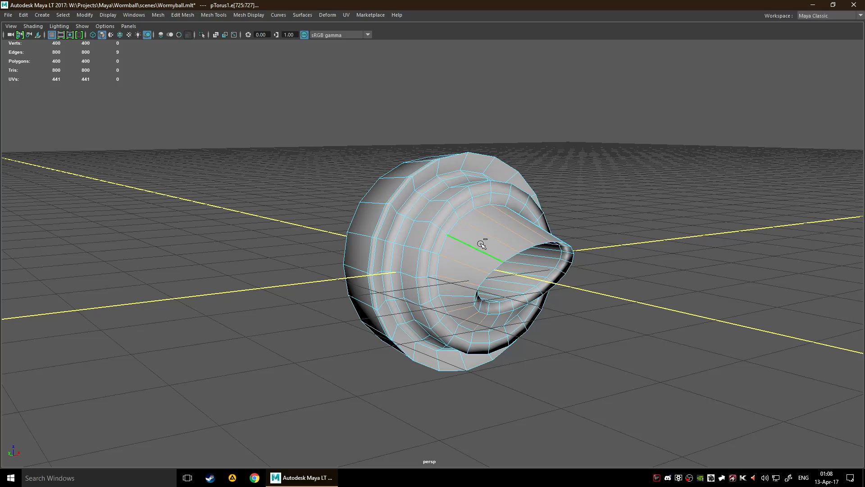
{"action": "mouse_move", "coordinate": [475, 243]}
{"action": "right_mouse_down", "text": "shift"}
{"action": "mouse_move", "coordinate": [484, 240]}
{"action": "mouse_move", "coordinate": [478, 253]}
{"action": "mouse_move", "coordinate": [482, 235]}
{"action": "right_mouse_up", "text": "shift"}
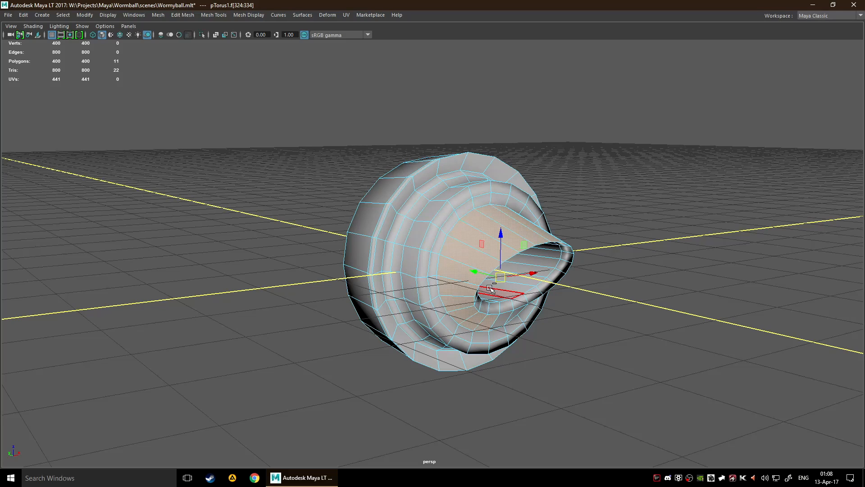
- Select a single face on the upper side of the torus's middle ring, convert it to its vertices, and clear the selection
{"action": "left_click_drag", "start_coordinate": [628, 286], "coordinate": [605, 267], "text": "alt"}
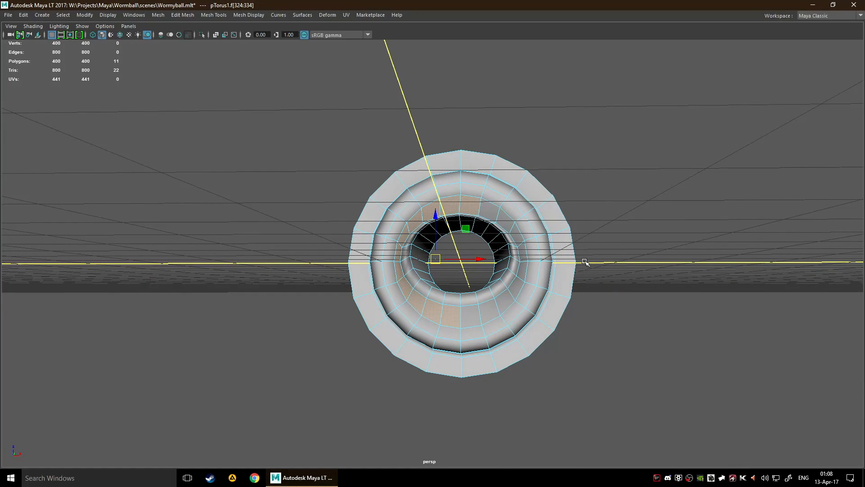
{"action": "left_click_drag", "start_coordinate": [574, 256], "coordinate": [607, 260], "text": "alt"}
{"action": "left_click", "coordinate": [448, 232]}
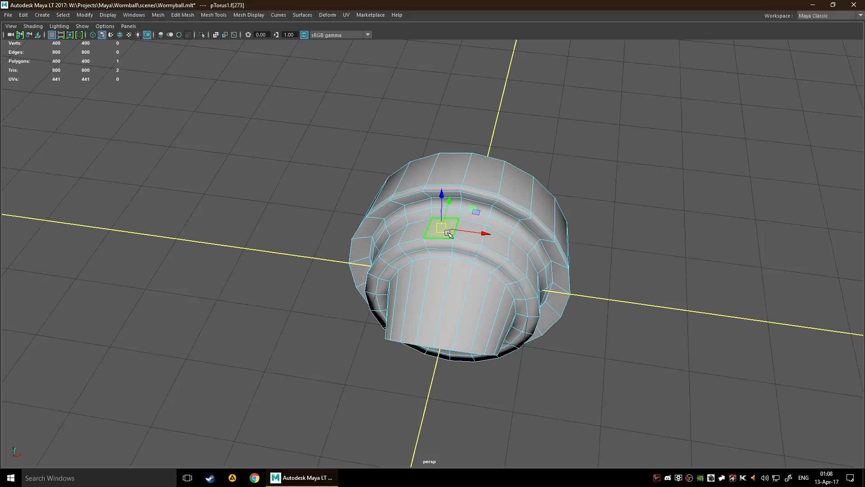
{"action": "right_click_drag", "start_coordinate": [448, 229], "coordinate": [447, 228]}
{"action": "left_click_drag", "start_coordinate": [410, 306], "coordinate": [447, 272], "text": "alt"}
{"action": "right_click_drag", "start_coordinate": [446, 271], "coordinate": [345, 277], "text": "ctrl"}
{"action": "scroll", "coordinate": [446, 253], "scroll_direction": "up", "scroll_amount": 4}
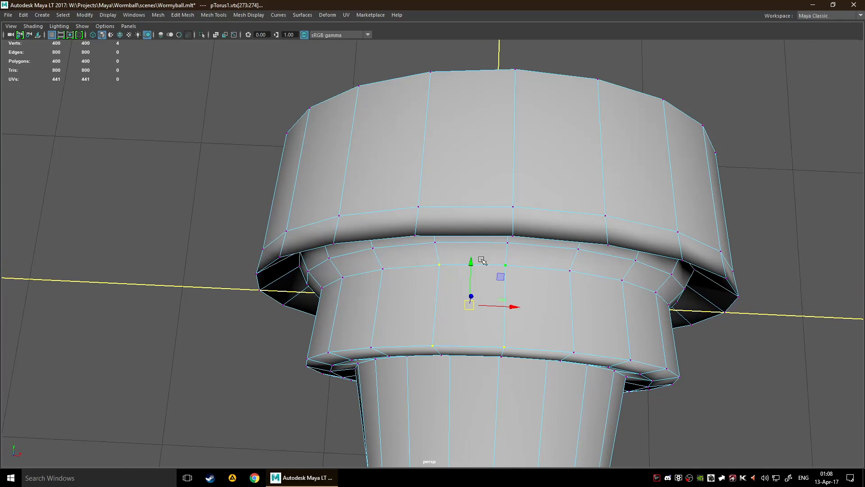
{"action": "scroll", "coordinate": [488, 323], "scroll_direction": "down", "scroll_amount": 4}
{"action": "left_click", "coordinate": [684, 253]}
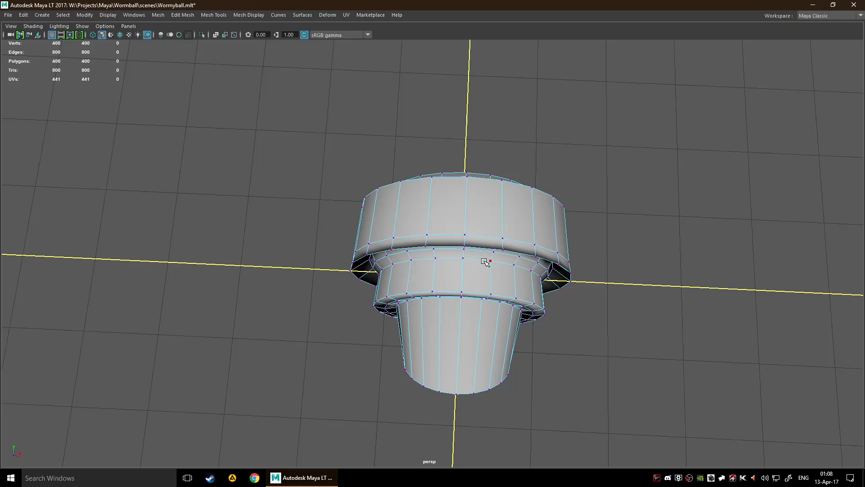
- Switch the torus to edge selection with nothing selected
{"action": "left_click_drag", "start_coordinate": [633, 273], "coordinate": [562, 241], "text": "alt"}
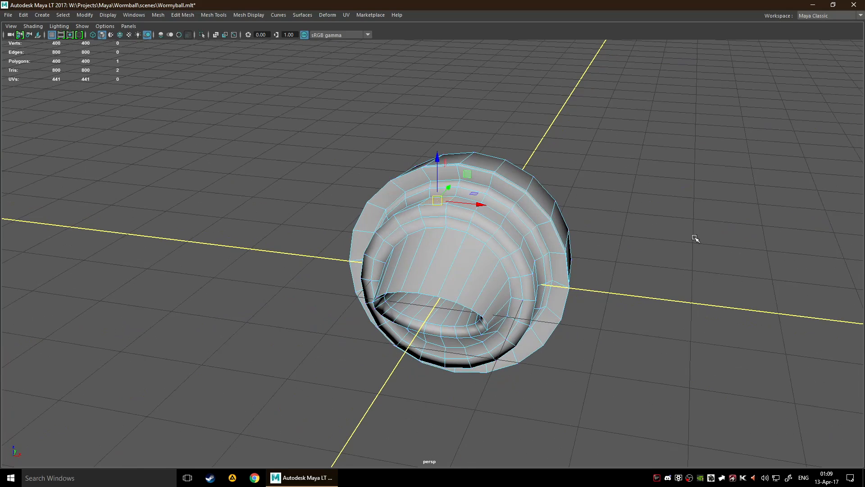
{"action": "key", "text": "F10"}
{"action": "left_click", "coordinate": [613, 266]}
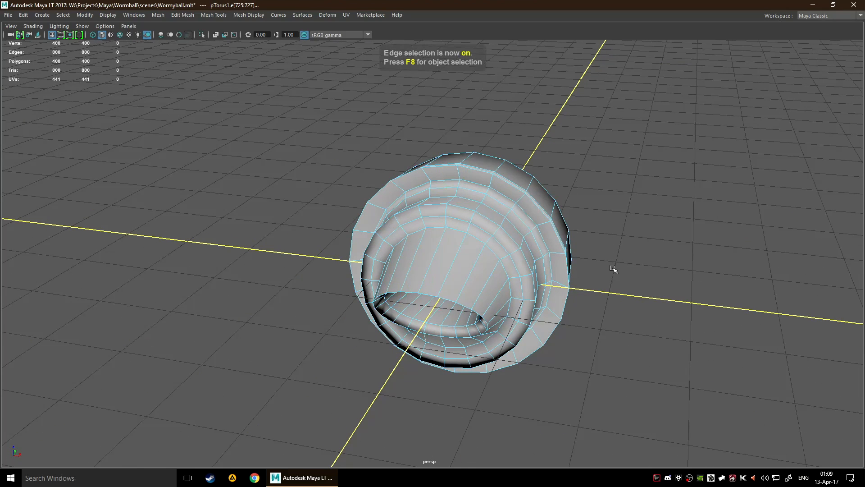
{"action": "mouse_move", "coordinate": [666, 271]}
{"action": "left_mouse_down", "text": "alt"}
{"action": "mouse_move", "coordinate": [680, 274]}
{"action": "mouse_move", "coordinate": [683, 266]}
{"action": "left_mouse_up", "text": "alt"}
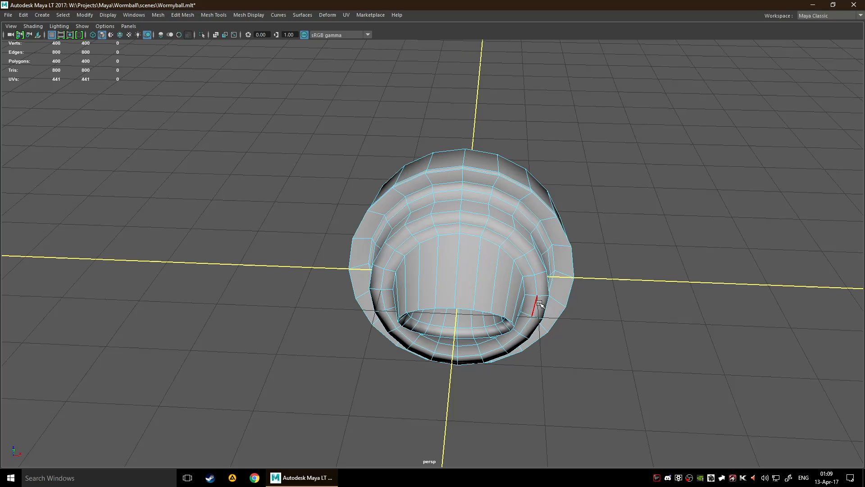
- Turn on topology symmetry for the torus, using the tapered front section's central edge as the seam
{"action": "left_click", "coordinate": [447, 272]}
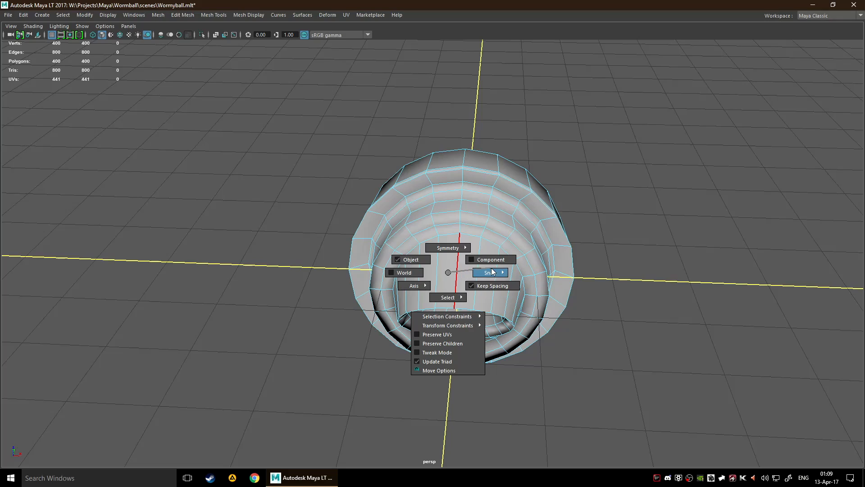
{"action": "mouse_move", "coordinate": [493, 271]}
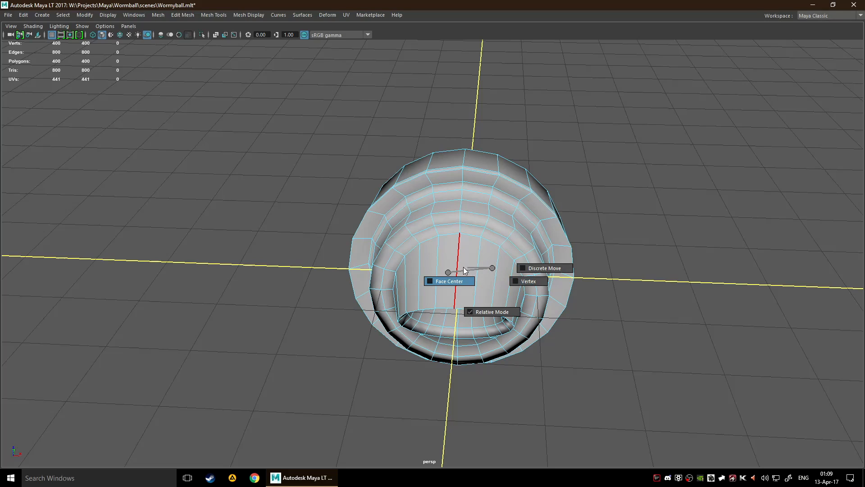
{"action": "mouse_move", "coordinate": [446, 271]}
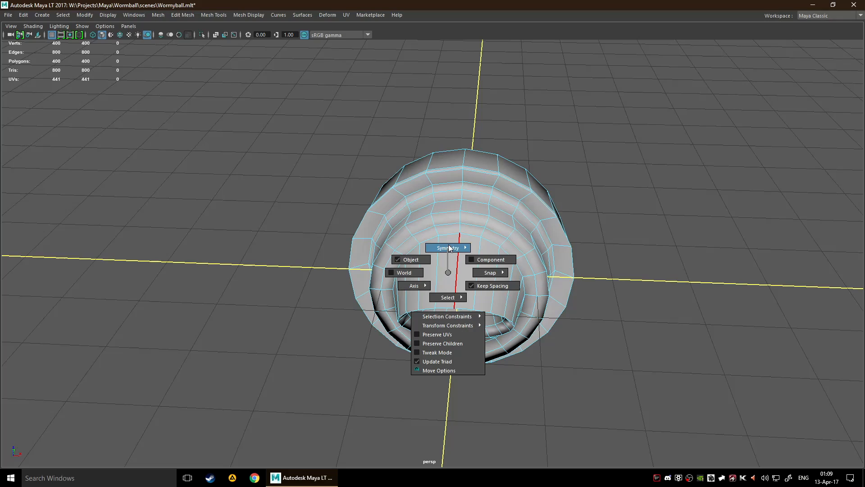
{"action": "mouse_move", "coordinate": [448, 246]}
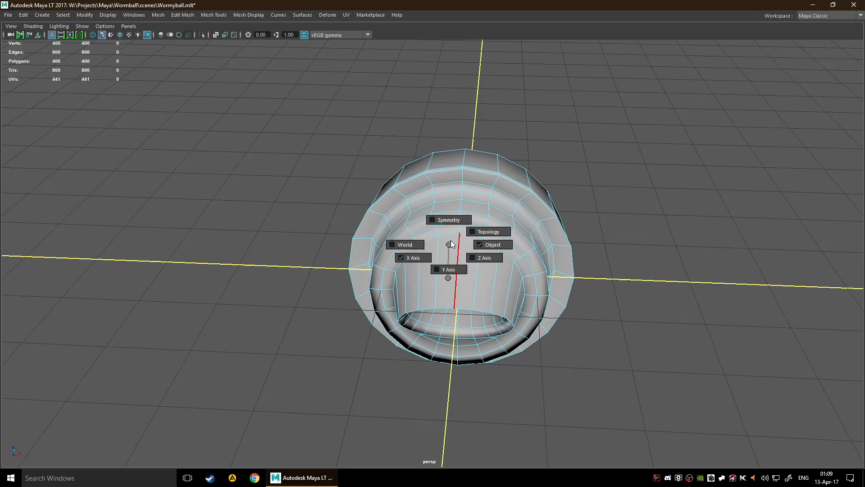
{"action": "left_click_drag", "start_coordinate": [451, 242], "coordinate": [481, 230]}
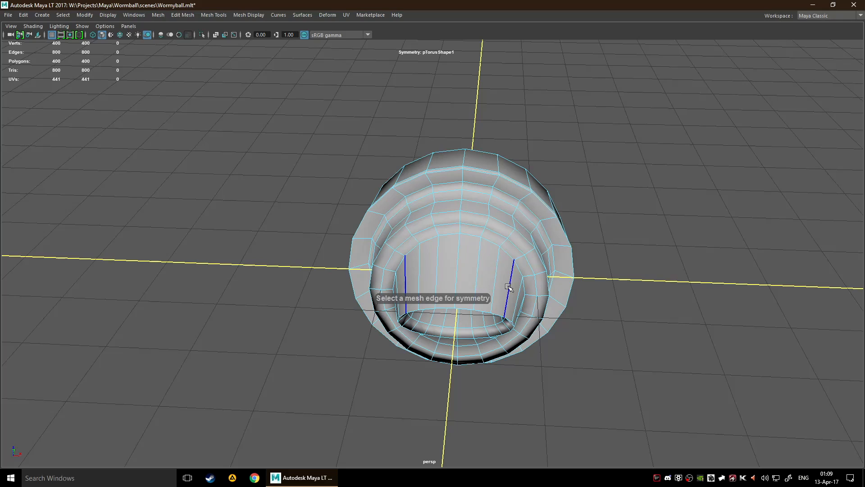
- Select a mirrored pair of edges on the tapered front section, try moving them along X, and undo the move
{"action": "left_click", "coordinate": [419, 273]}
{"action": "left_click_drag", "start_coordinate": [458, 276], "coordinate": [719, 250]}
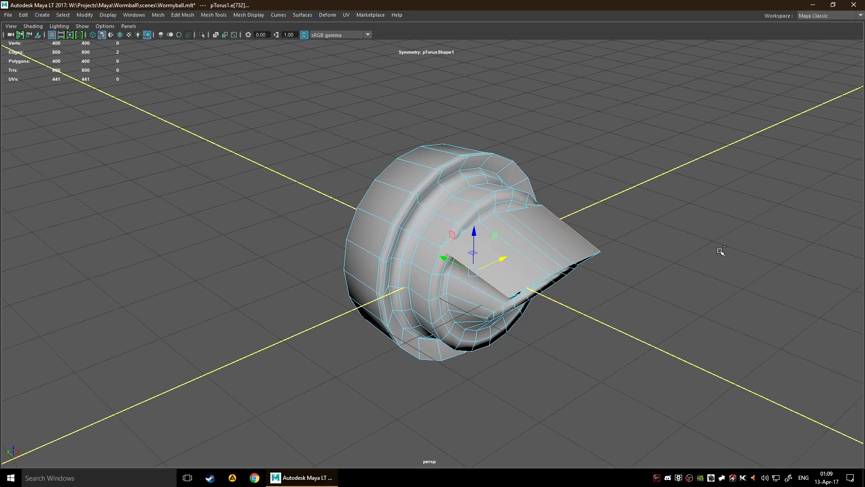
{"action": "key", "text": "ctrl+z"}
- Scale the mirrored edge pair and pull it forward out of the tapered front section
{"action": "key", "text": "e"}
{"action": "key", "text": "r"}
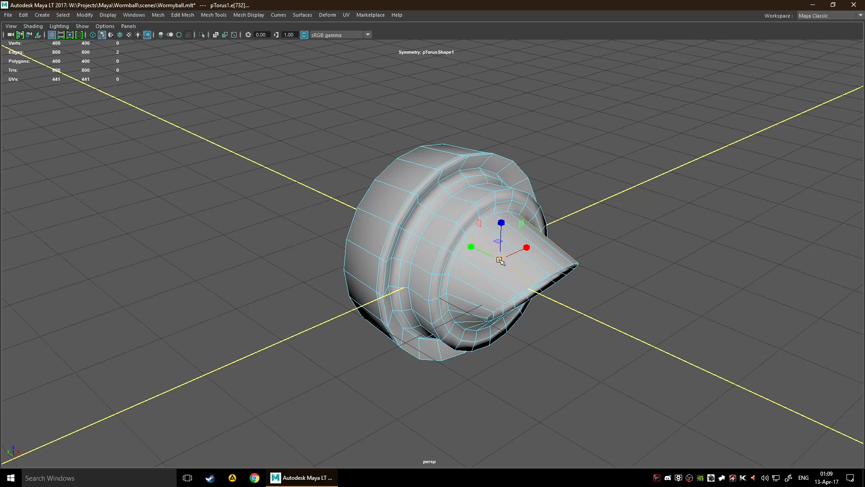
{"action": "left_click_drag", "start_coordinate": [500, 260], "coordinate": [517, 285]}
{"action": "key", "text": "e"}
{"action": "key", "text": "r"}
{"action": "key", "text": "w"}
{"action": "left_click_drag", "start_coordinate": [626, 283], "coordinate": [628, 235], "text": "alt"}
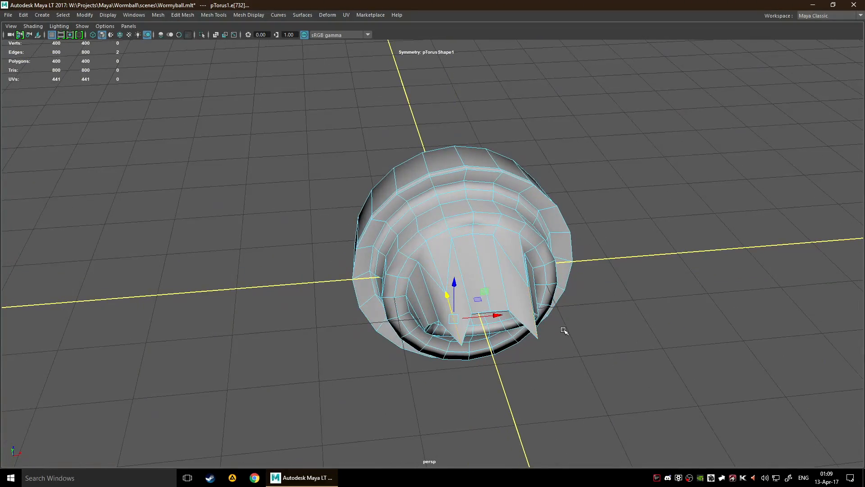
{"action": "left_click_drag", "start_coordinate": [703, 247], "coordinate": [663, 272], "text": "alt"}
- Turn symmetry off, test selecting single edges on the front section, and clear the selection
{"action": "right_click_drag", "start_coordinate": [470, 254], "coordinate": [450, 207]}
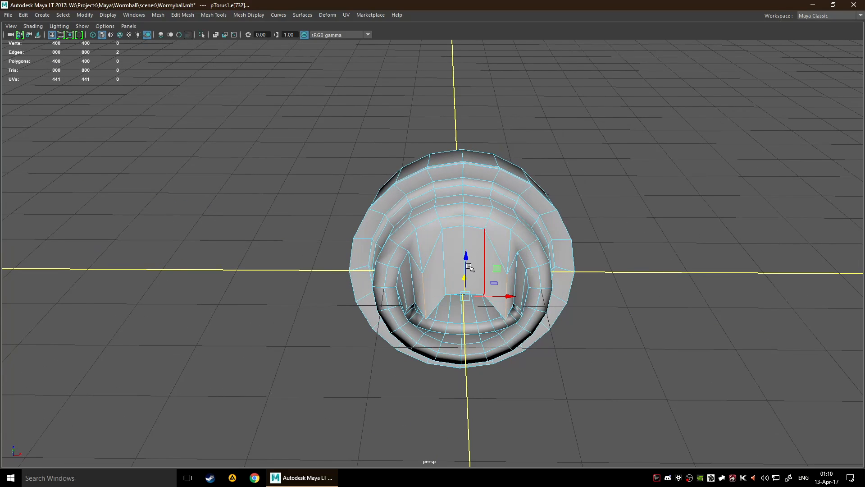
{"action": "left_click", "coordinate": [634, 286]}
{"action": "left_click", "coordinate": [477, 271]}
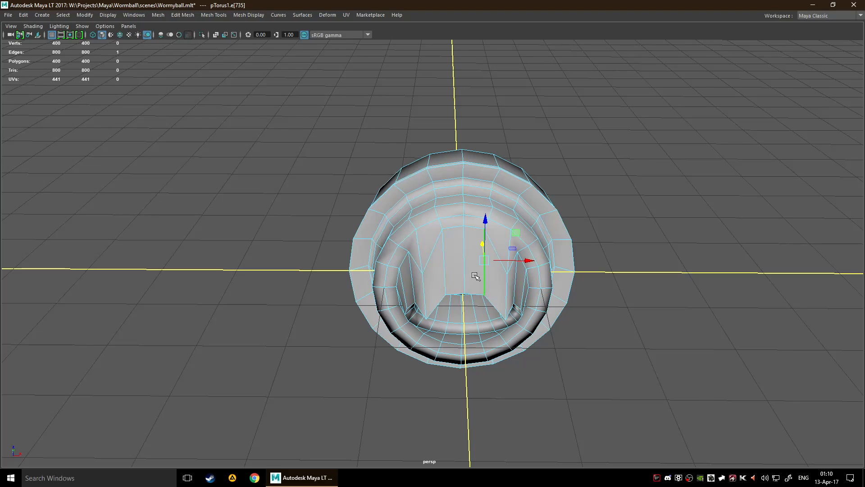
{"action": "left_click", "coordinate": [468, 266]}
{"action": "left_click", "coordinate": [632, 267]}
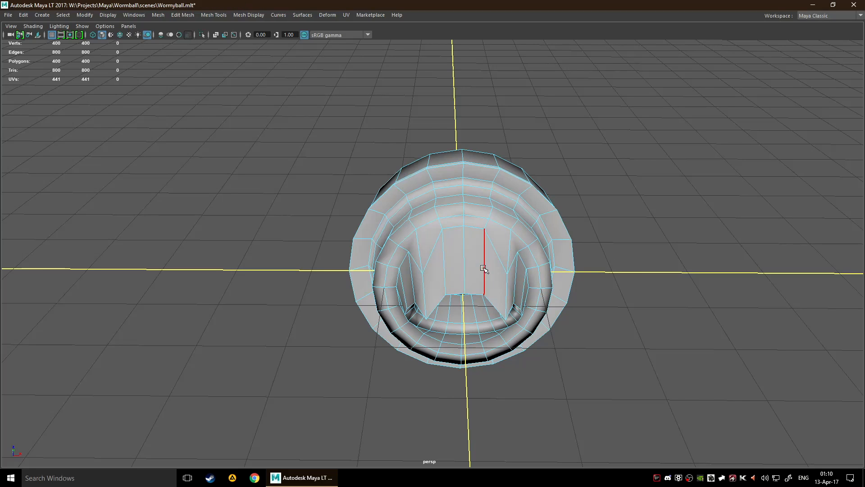
- Examine the Move tool's selection options, including camera-based selection, backface highlighting and Soft Select
{"action": "right_click_drag", "start_coordinate": [458, 276], "coordinate": [458, 276], "text": "ctrl+shift"}
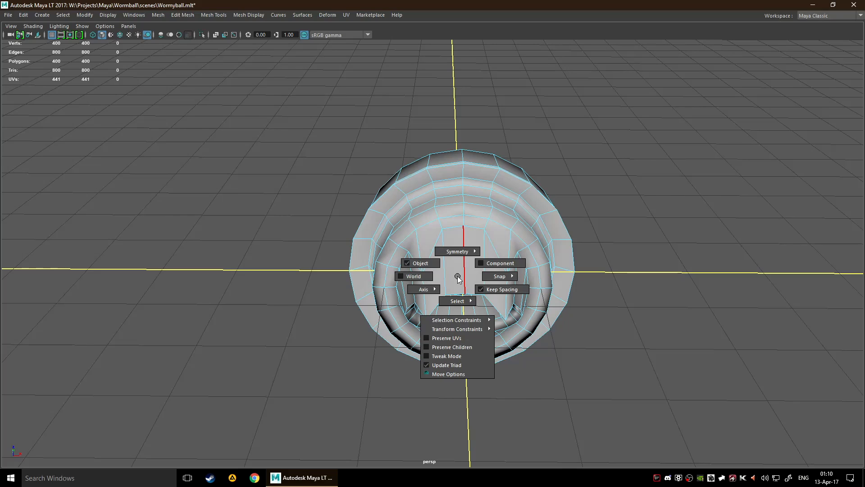
{"action": "left_click_drag", "start_coordinate": [457, 276], "coordinate": [464, 296]}
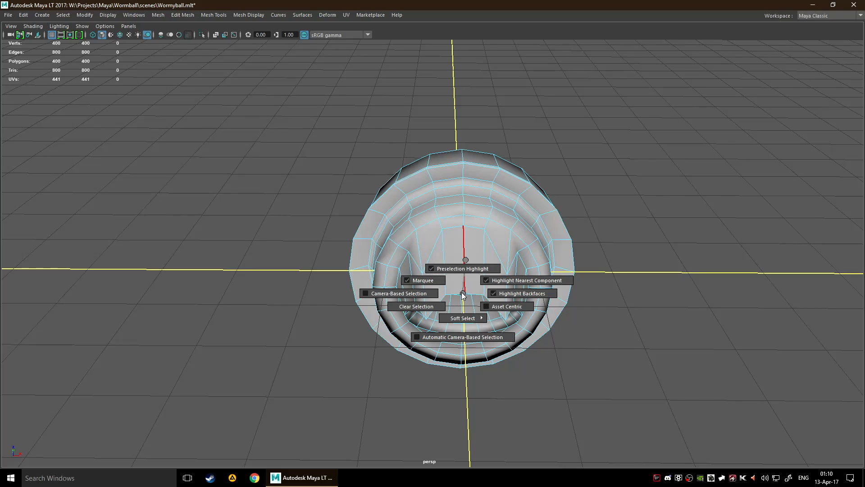
{"action": "left_click_drag", "start_coordinate": [462, 295], "coordinate": [455, 320]}
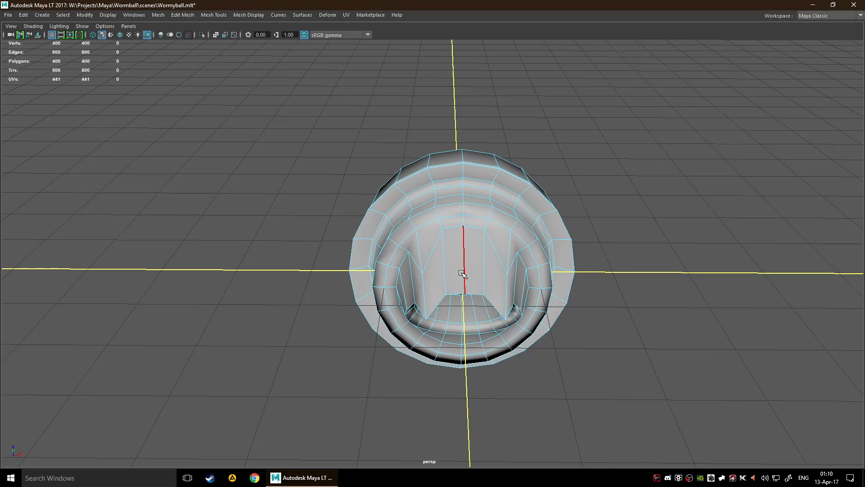
{"action": "key", "text": "space"}
- Examine the Move tool's symmetry options over the torus's front section
{"action": "left_click_drag", "start_coordinate": [553, 285], "coordinate": [555, 291]}
{"action": "left_click_drag", "start_coordinate": [479, 276], "coordinate": [424, 328], "text": "alt"}
{"action": "left_click", "coordinate": [262, 337]}
{"action": "left_click_drag", "start_coordinate": [258, 309], "coordinate": [367, 293], "text": "alt"}
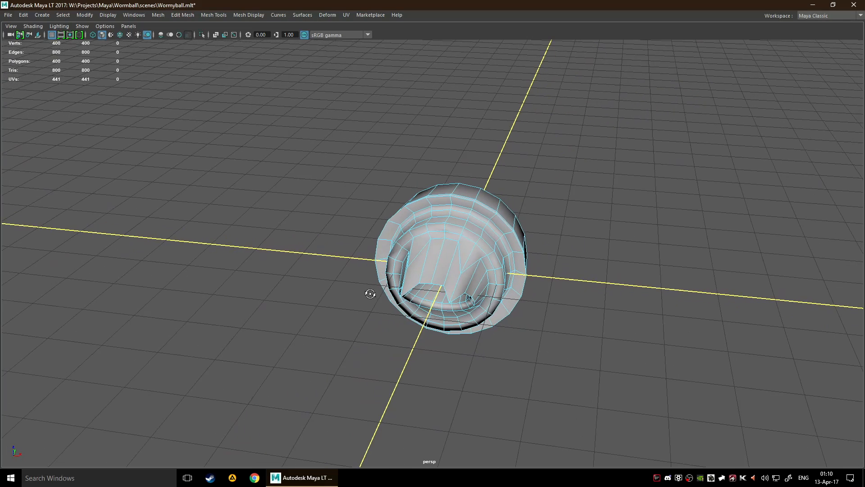
{"action": "left_click", "coordinate": [432, 261]}
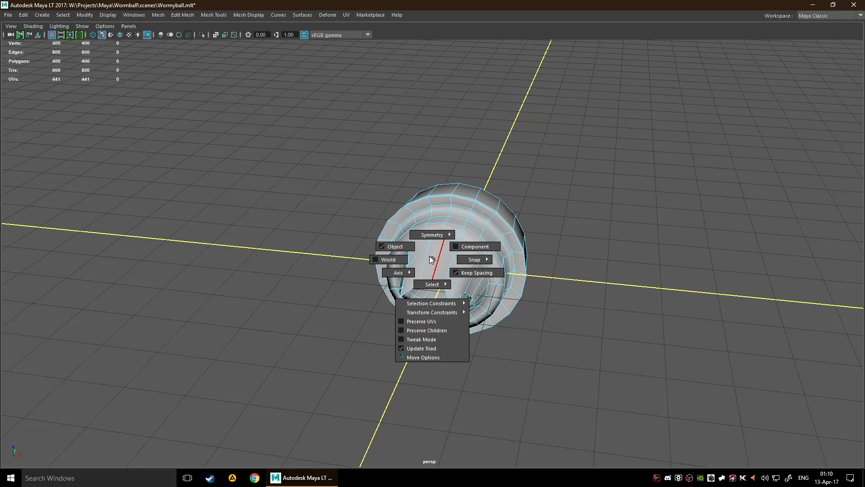
{"action": "left_click_drag", "start_coordinate": [430, 257], "coordinate": [451, 222]}
{"action": "left_click", "coordinate": [439, 260]}
{"action": "left_click", "coordinate": [551, 350]}
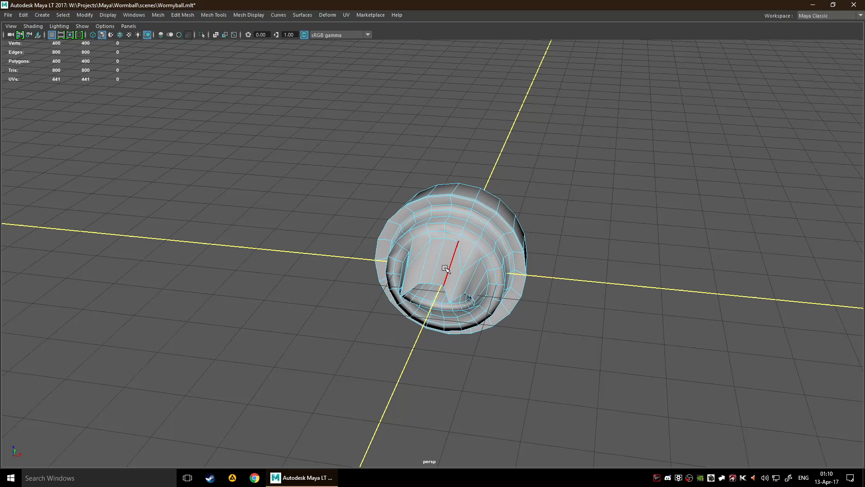
- Select one of the pulled-out edges on the torus's front and turn on symmetry across the World X axis
{"action": "left_click", "coordinate": [460, 287]}
{"action": "left_click_drag", "start_coordinate": [588, 302], "coordinate": [618, 303], "text": "alt"}
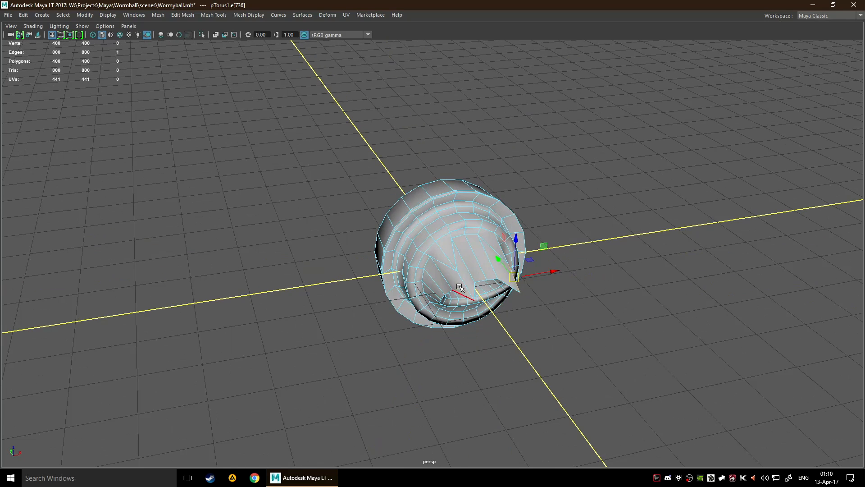
{"action": "left_click_drag", "start_coordinate": [503, 281], "coordinate": [510, 286]}
{"action": "left_click_drag", "start_coordinate": [641, 232], "coordinate": [531, 280], "text": "alt"}
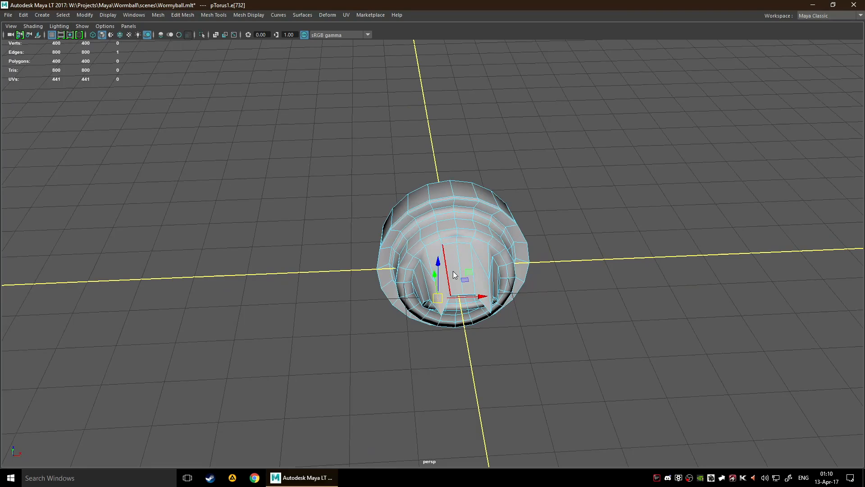
{"action": "left_click_drag", "start_coordinate": [454, 270], "coordinate": [451, 215]}
{"action": "left_click_drag", "start_coordinate": [518, 274], "coordinate": [588, 276], "text": "alt"}
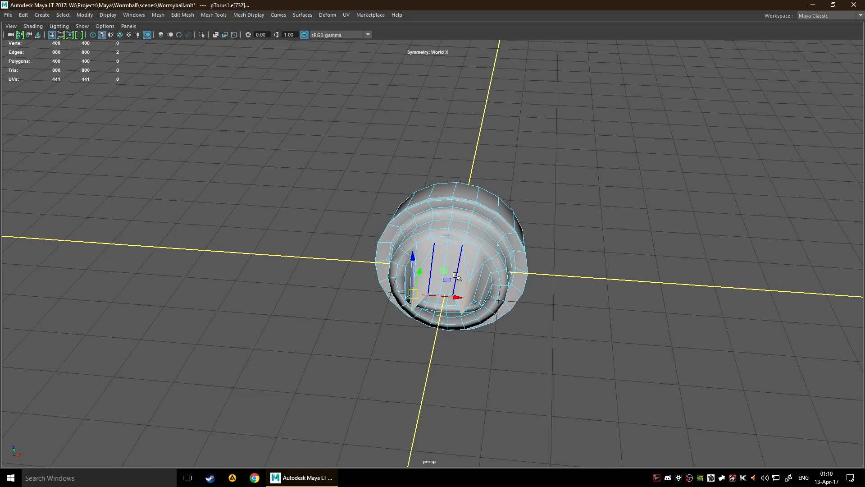
- Try moving a mirrored pair of edges on the sides of the front ring outward along X
{"action": "left_click", "coordinate": [423, 262]}
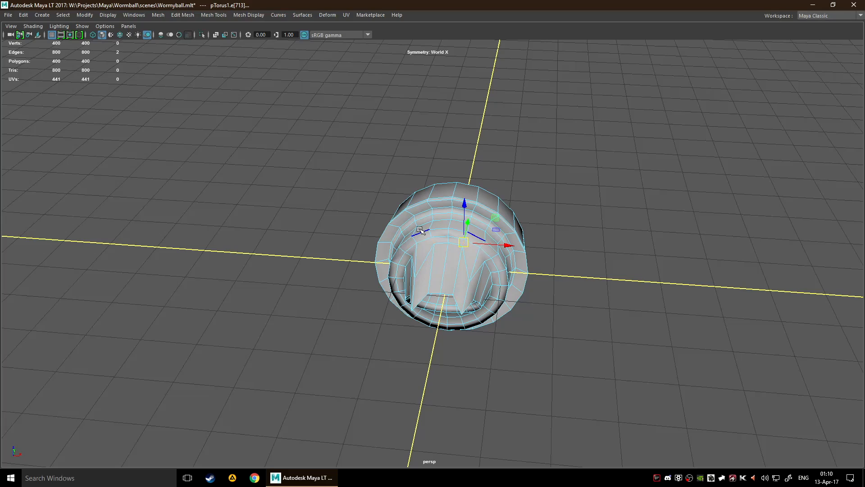
{"action": "left_click", "coordinate": [405, 243]}
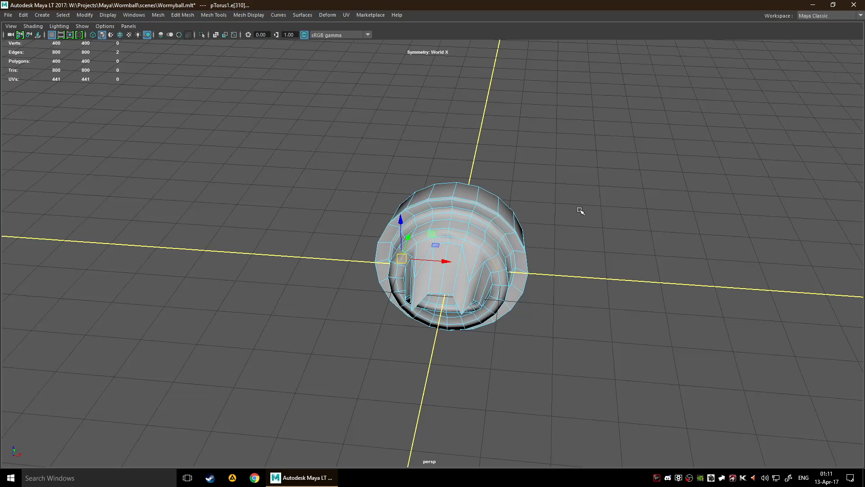
{"action": "left_click_drag", "start_coordinate": [444, 261], "coordinate": [559, 262]}
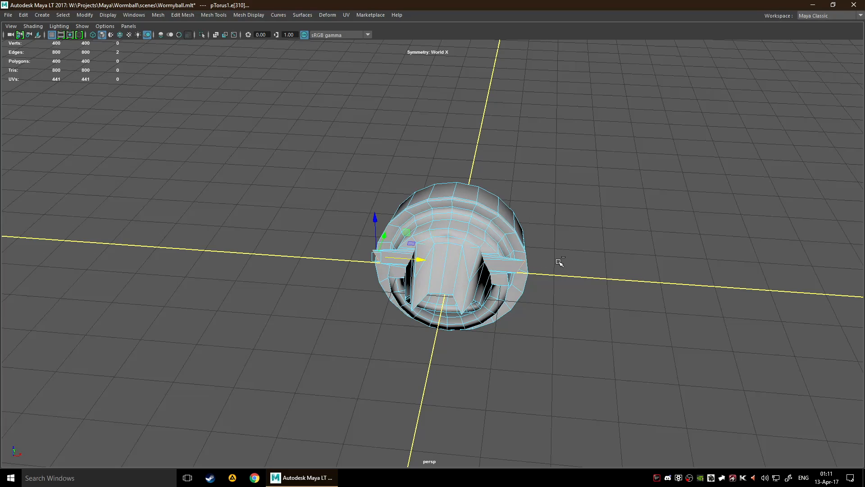
{"action": "key", "text": "ctrl+z"}
- Switch to object selection and move the whole torus along the X axis away from the grid's centre
{"action": "key", "text": "F8"}
{"action": "left_click_drag", "start_coordinate": [473, 264], "coordinate": [678, 284]}
{"action": "left_click", "coordinate": [525, 312]}
{"action": "left_click", "coordinate": [549, 316]}
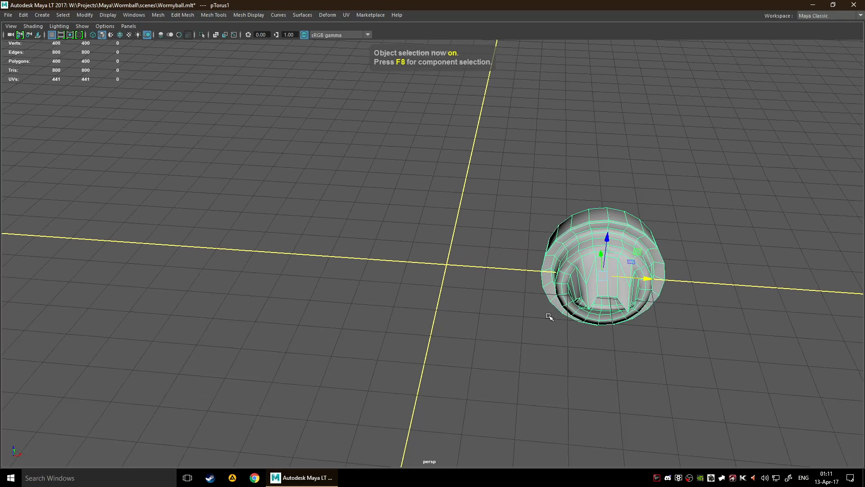
- Switch to edge selection on the off-centre torus, check the Move tool's World X symmetry option, and decline the autosave
{"action": "left_click_drag", "start_coordinate": [548, 317], "coordinate": [551, 315], "text": "alt"}
{"action": "key", "text": "F11"}
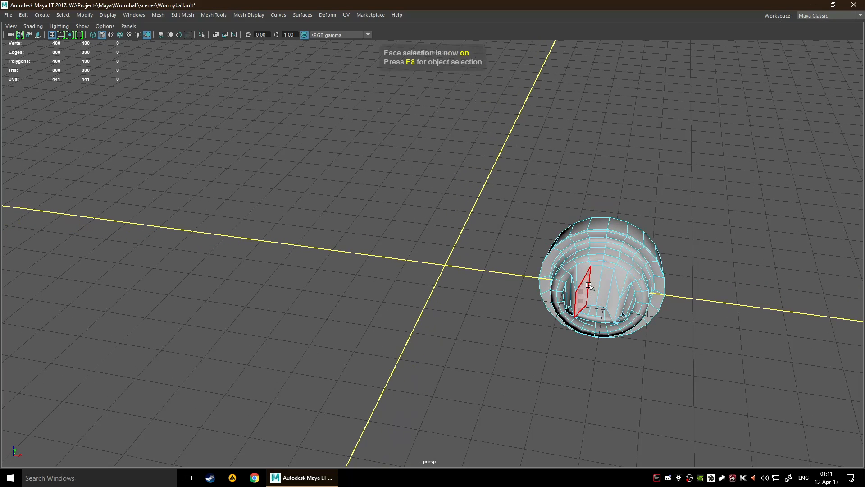
{"action": "key", "text": "F10"}
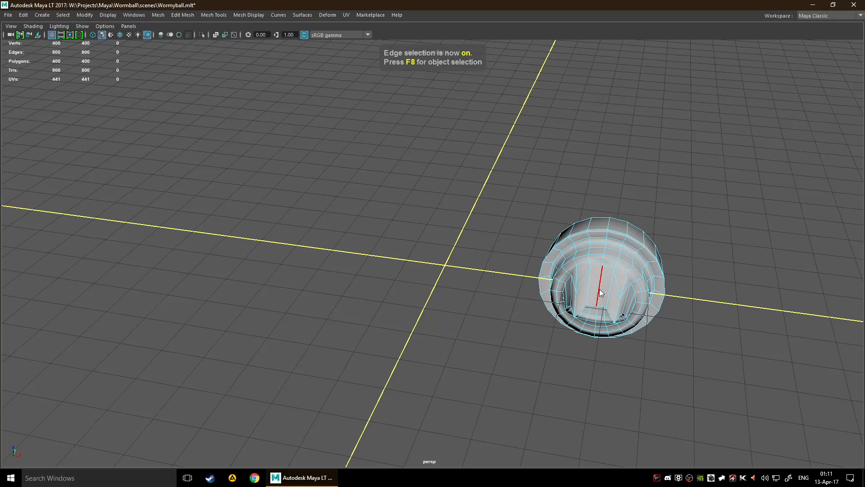
{"action": "right_click_drag", "start_coordinate": [599, 289], "coordinate": [599, 230]}
{"action": "right_click", "coordinate": [598, 287], "text": "ctrl+shift"}
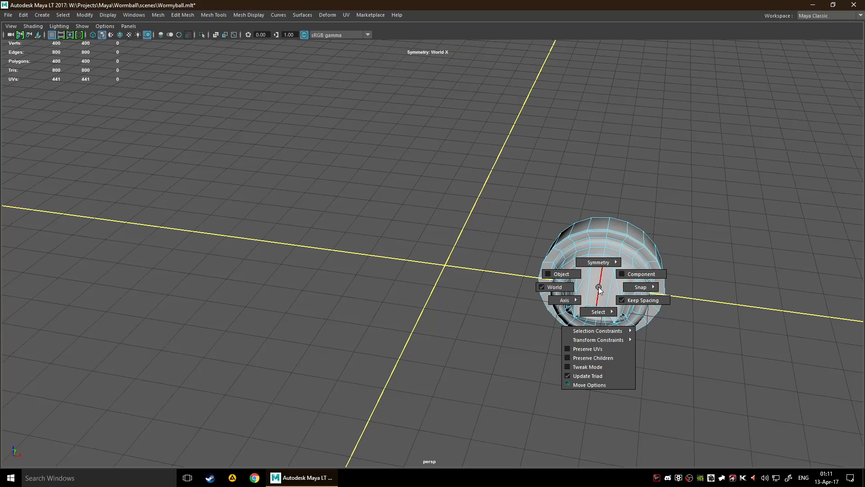
{"action": "right_click_drag", "start_coordinate": [598, 287], "coordinate": [596, 261], "text": "ctrl+shift"}
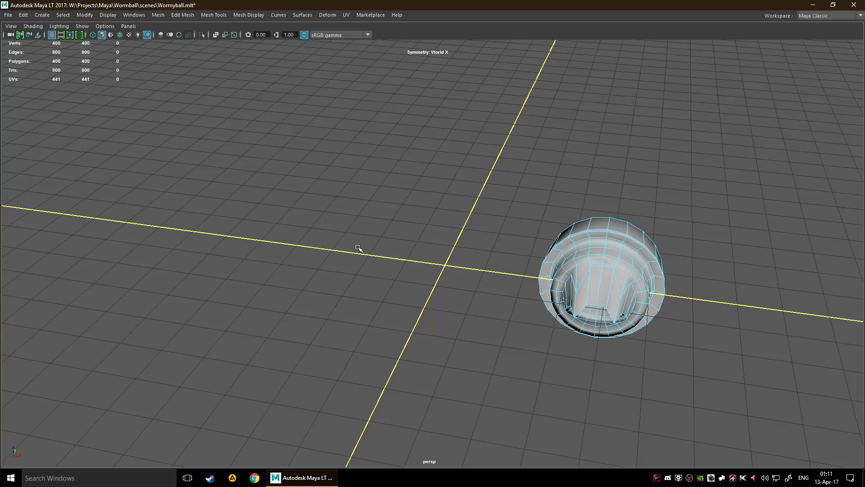
{"action": "scroll", "coordinate": [362, 254], "scroll_direction": "down", "scroll_amount": 3}
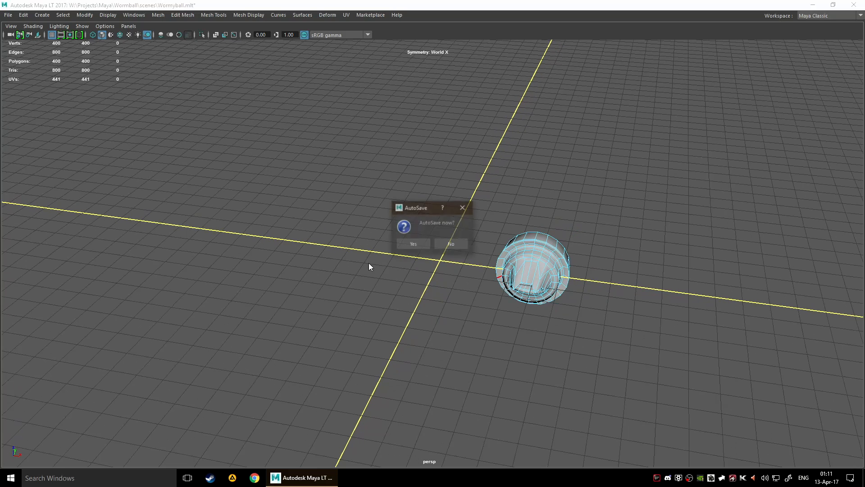
{"action": "left_click", "coordinate": [451, 244]}
{"action": "scroll", "coordinate": [350, 251], "scroll_direction": "up", "scroll_amount": 3}
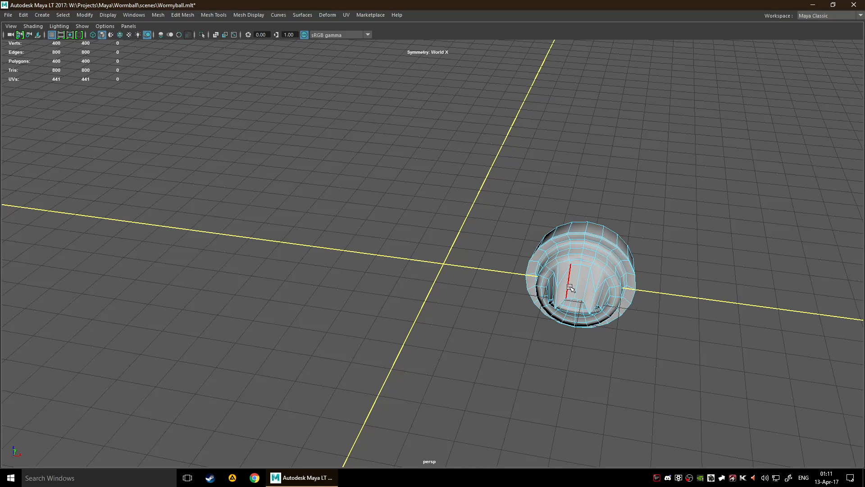
- In object selection, scale the whole torus up uniformly and move it along X back to the grid's centre
{"action": "left_click_drag", "start_coordinate": [570, 288], "coordinate": [536, 345], "text": "alt"}
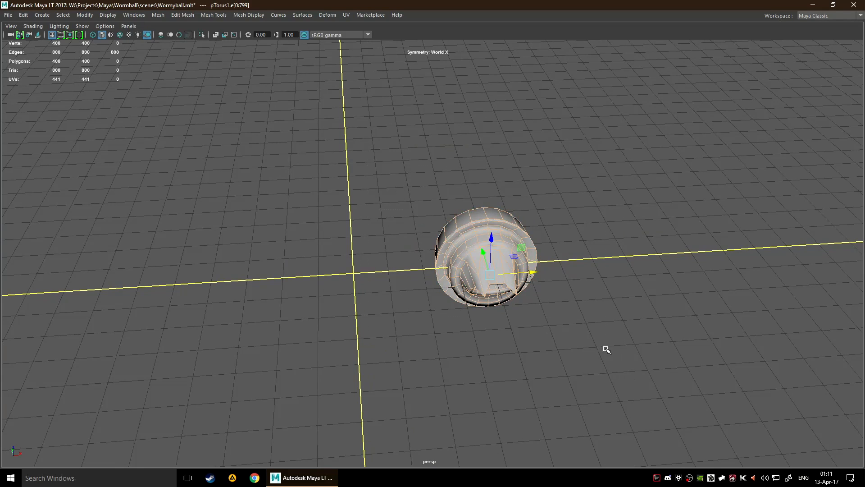
{"action": "key", "text": "F8"}
{"action": "left_click", "coordinate": [507, 270]}
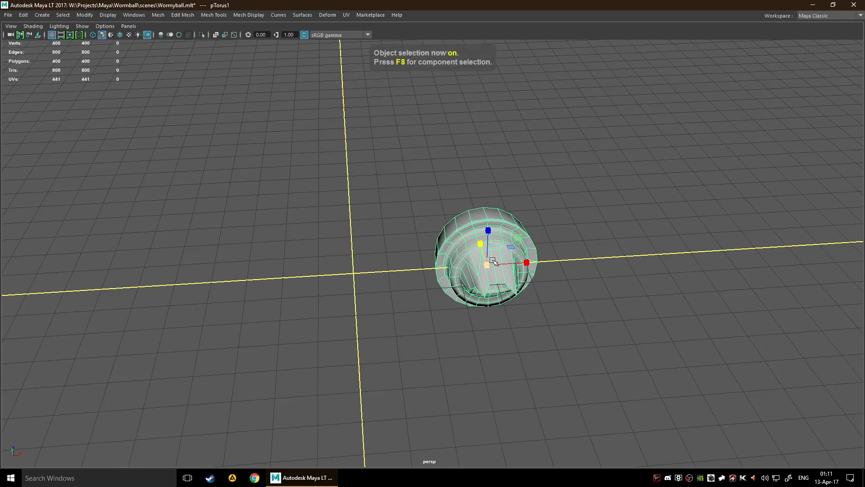
{"action": "left_click_drag", "start_coordinate": [528, 264], "coordinate": [644, 248]}
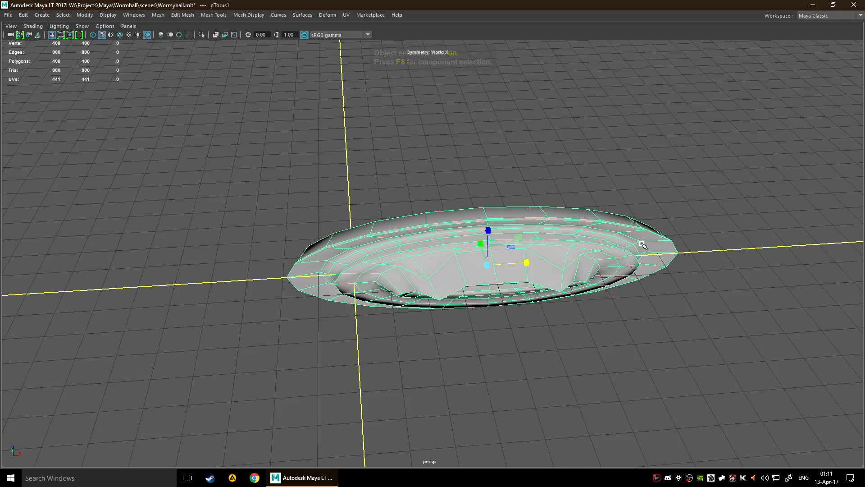
{"action": "key", "text": "ctrl+z"}
{"action": "left_click_drag", "start_coordinate": [492, 265], "coordinate": [763, 222]}
{"action": "right_click_drag", "start_coordinate": [680, 270], "coordinate": [540, 272], "text": "alt"}
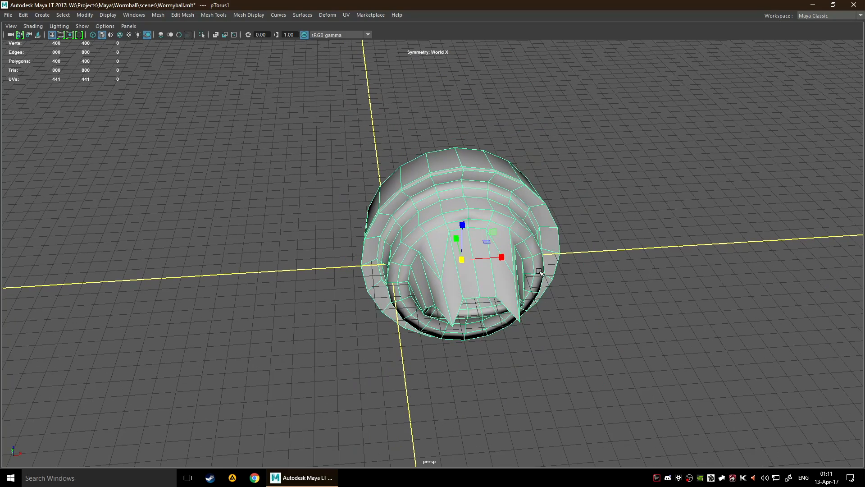
{"action": "left_click_drag", "start_coordinate": [512, 257], "coordinate": [437, 266]}
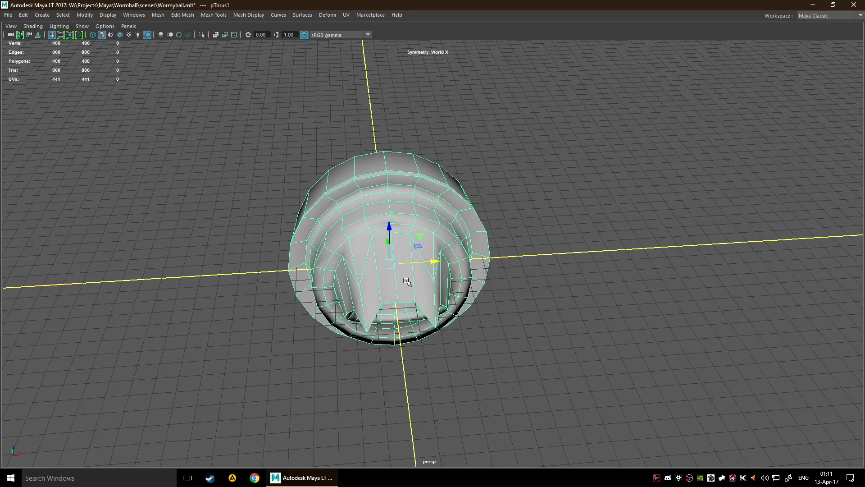
- Switch to face selection and examine the World X mirrored face pairs on the torus's front and sides
{"action": "key", "text": "F10"}
{"action": "key", "text": "F9"}
{"action": "key", "text": "F11"}
{"action": "left_click_drag", "start_coordinate": [392, 270], "coordinate": [411, 245]}
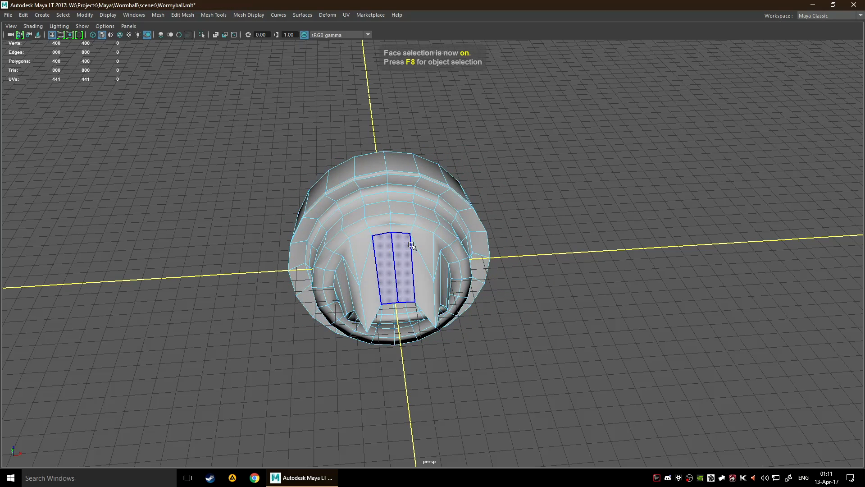
{"action": "left_click_drag", "start_coordinate": [484, 247], "coordinate": [361, 242], "text": "alt"}
{"action": "left_click_drag", "start_coordinate": [457, 285], "coordinate": [578, 262], "text": "alt"}
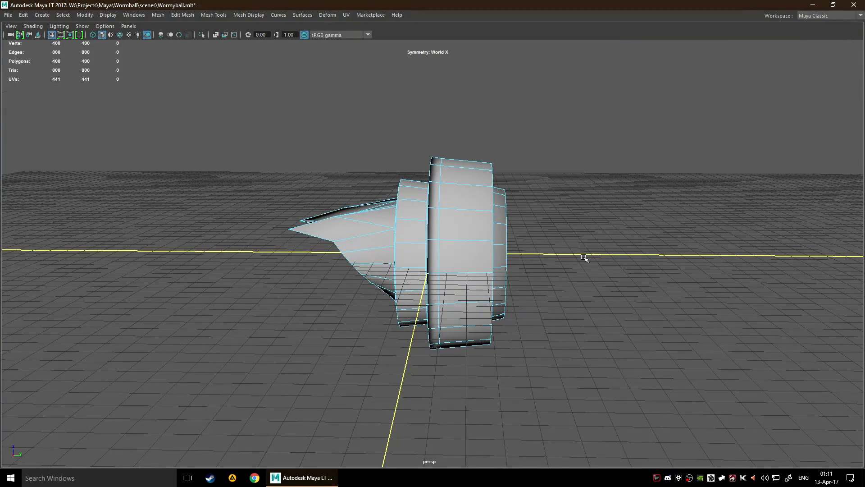
- Change the symmetry to Object X and preview the mirrored faces on the torus's front ring
{"action": "right_click_drag", "start_coordinate": [467, 240], "coordinate": [514, 207]}
{"action": "left_click_drag", "start_coordinate": [637, 243], "coordinate": [556, 263], "text": "alt"}
{"action": "left_click_drag", "start_coordinate": [378, 318], "coordinate": [494, 288], "text": "alt"}
{"action": "left_click_drag", "start_coordinate": [405, 232], "coordinate": [528, 209], "text": "alt"}
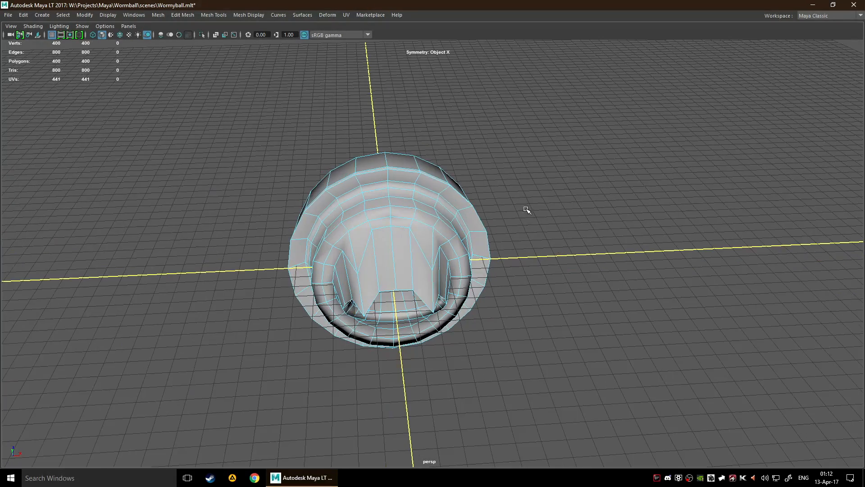
{"action": "left_click_drag", "start_coordinate": [508, 83], "coordinate": [494, 84], "text": "alt"}
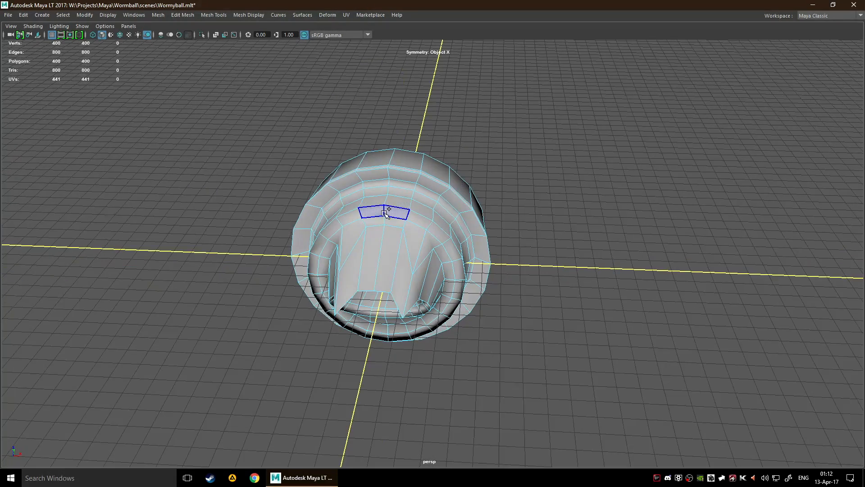
- Turn symmetry off, test selecting a single face on the torus's front ring, and clear the selection
{"action": "mouse_move", "coordinate": [384, 213]}
{"action": "left_mouse_down"}
{"action": "mouse_move", "coordinate": [412, 208]}
{"action": "mouse_move", "coordinate": [387, 193]}
{"action": "mouse_move", "coordinate": [408, 212]}
{"action": "mouse_move", "coordinate": [386, 167]}
{"action": "mouse_move", "coordinate": [384, 224]}
{"action": "left_mouse_up"}
{"action": "left_click_drag", "start_coordinate": [384, 224], "coordinate": [383, 227]}
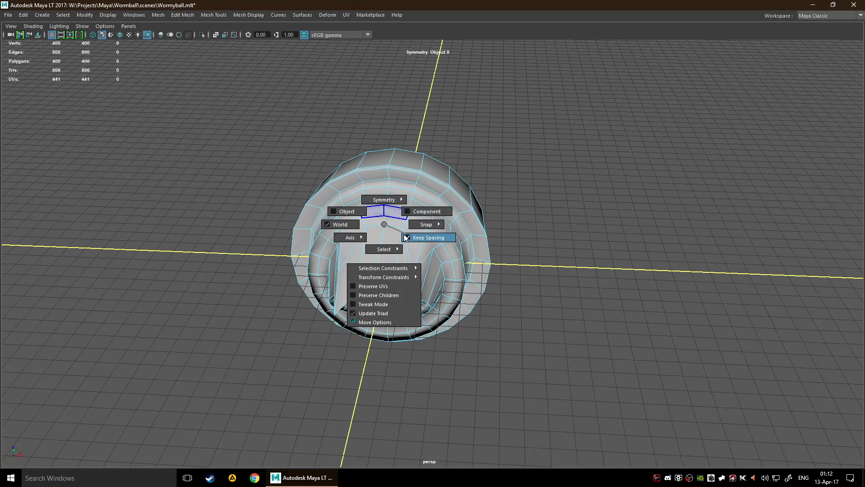
{"action": "mouse_move", "coordinate": [355, 239]}
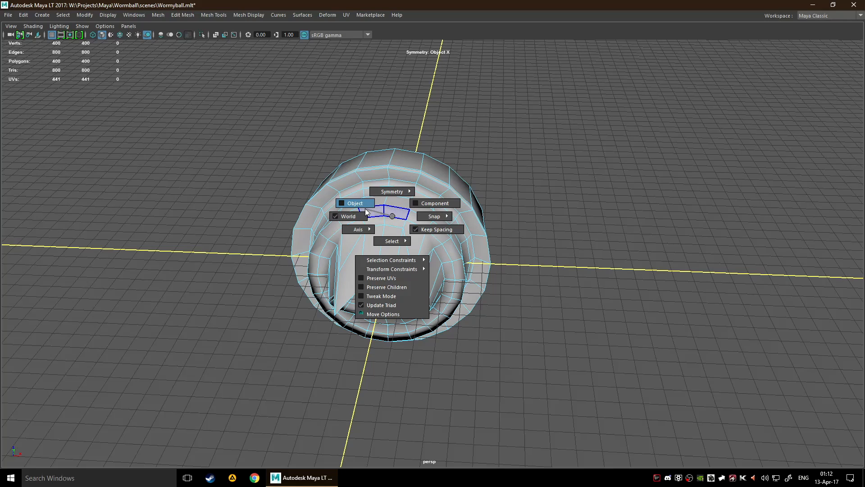
{"action": "left_click", "coordinate": [360, 204]}
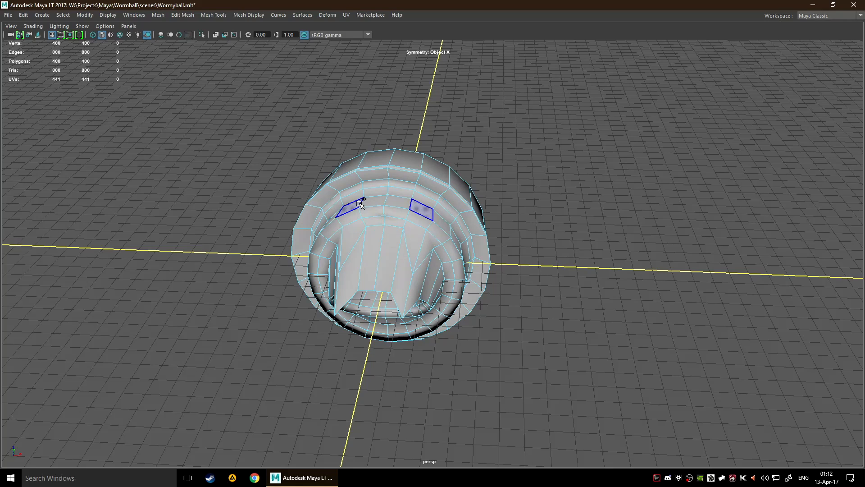
{"action": "left_click", "coordinate": [387, 217]}
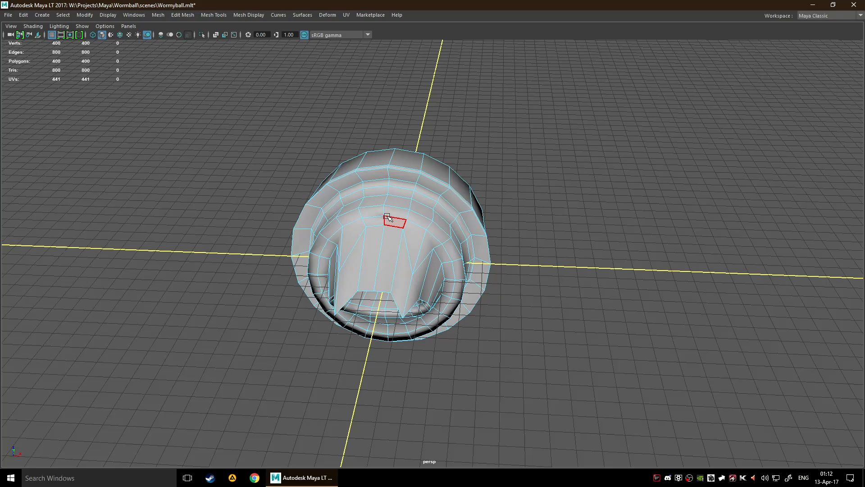
{"action": "left_click", "coordinate": [357, 201]}
{"action": "left_click", "coordinate": [356, 199]}
{"action": "left_click_drag", "start_coordinate": [403, 211], "coordinate": [369, 210]}
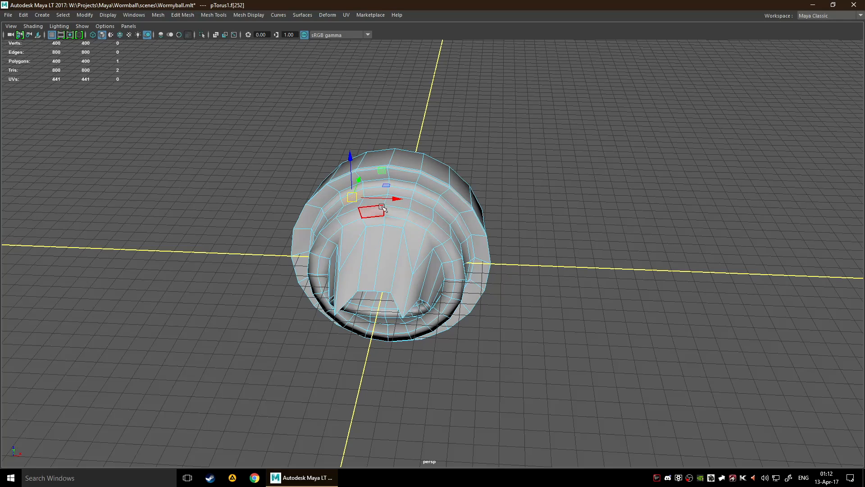
{"action": "left_click", "coordinate": [656, 170]}
{"action": "left_click_drag", "start_coordinate": [624, 234], "coordinate": [548, 217], "text": "alt"}
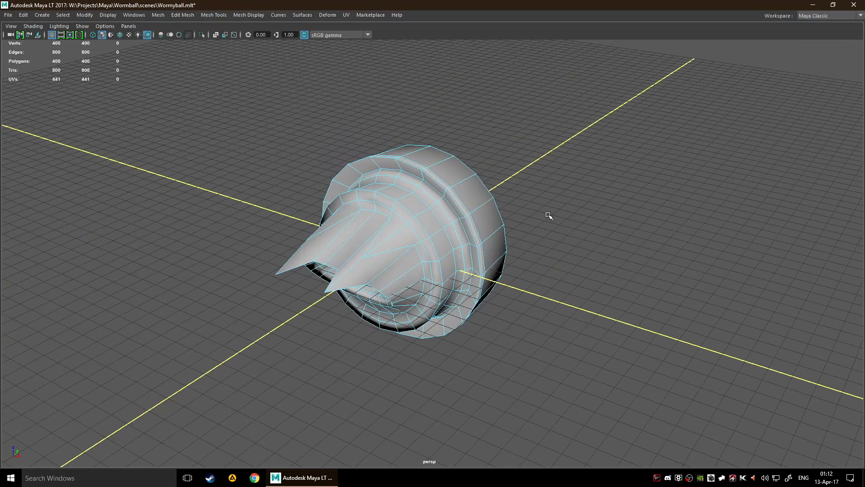
{"action": "left_click_drag", "start_coordinate": [549, 216], "coordinate": [526, 235], "text": "alt"}
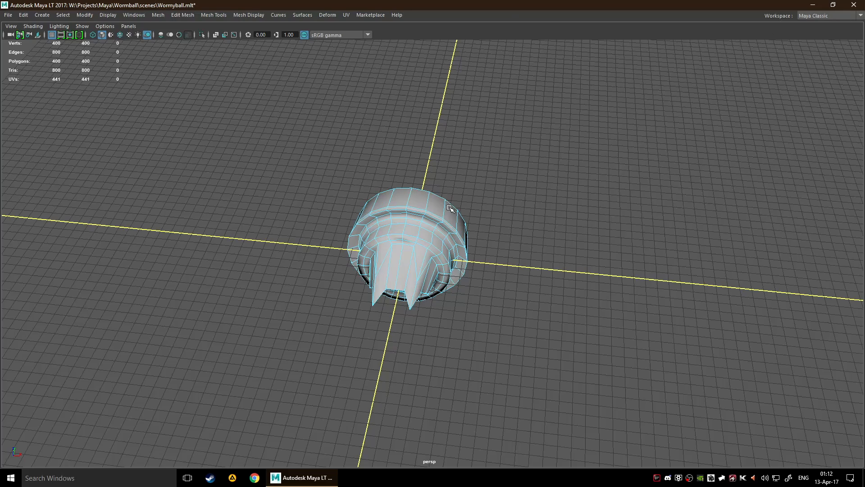
{"action": "scroll", "coordinate": [520, 274], "scroll_direction": "down", "scroll_amount": 8}
{"action": "scroll", "coordinate": [520, 274], "scroll_direction": "up", "scroll_amount": 9}
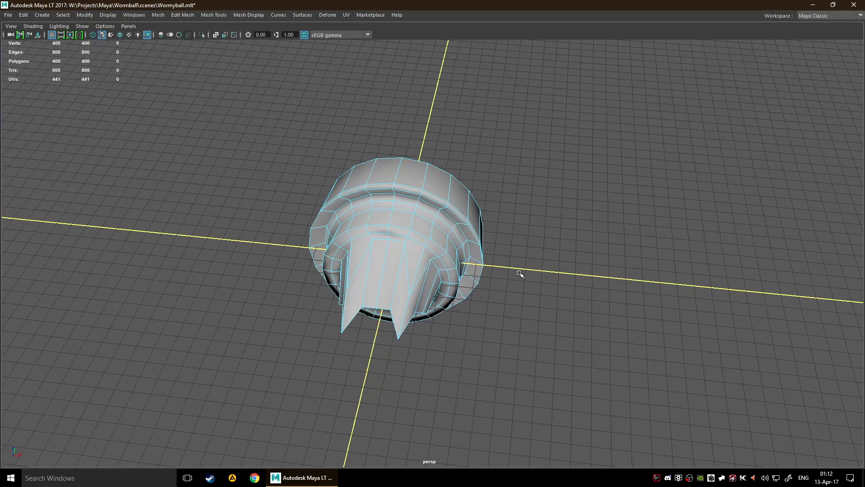
{"action": "scroll", "coordinate": [519, 274], "scroll_direction": "down", "scroll_amount": 1}
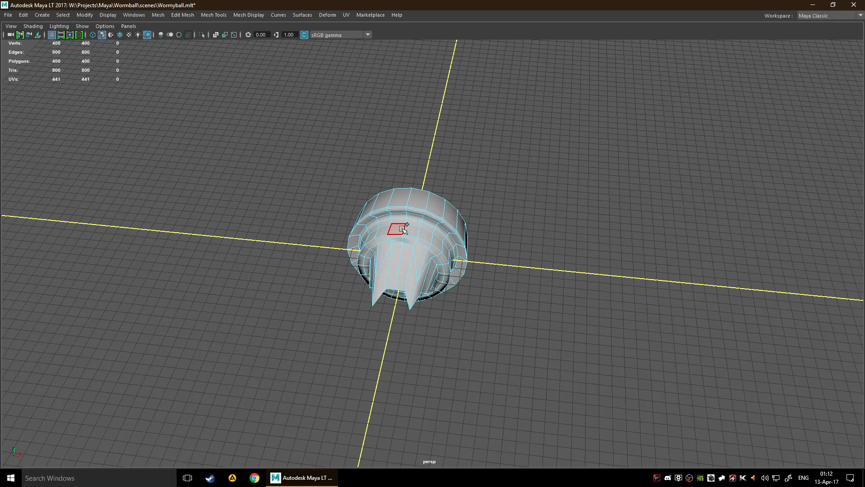
{"action": "right_click_drag", "start_coordinate": [402, 228], "coordinate": [417, 279], "text": "ctrl+shift"}
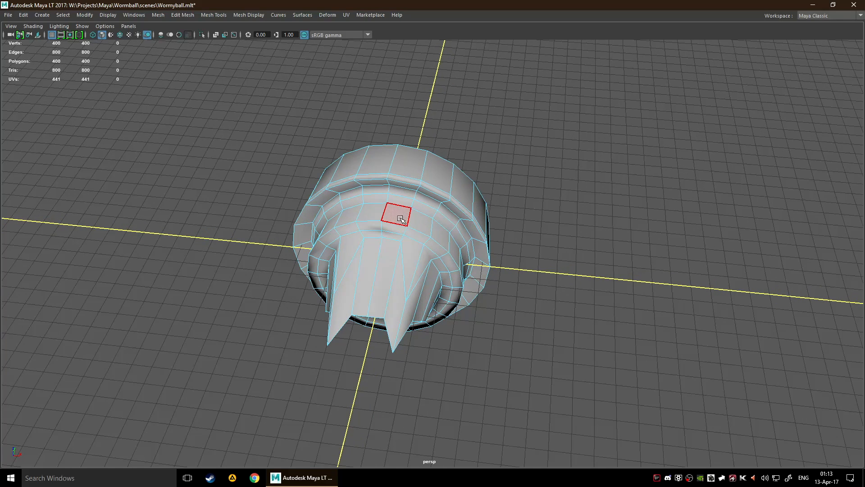
- Switch to edge selection and select the full edge loop in the groove between the front ring and the large outer ring
{"action": "key", "text": "ctrl+F10"}
{"action": "left_click", "coordinate": [394, 221]}
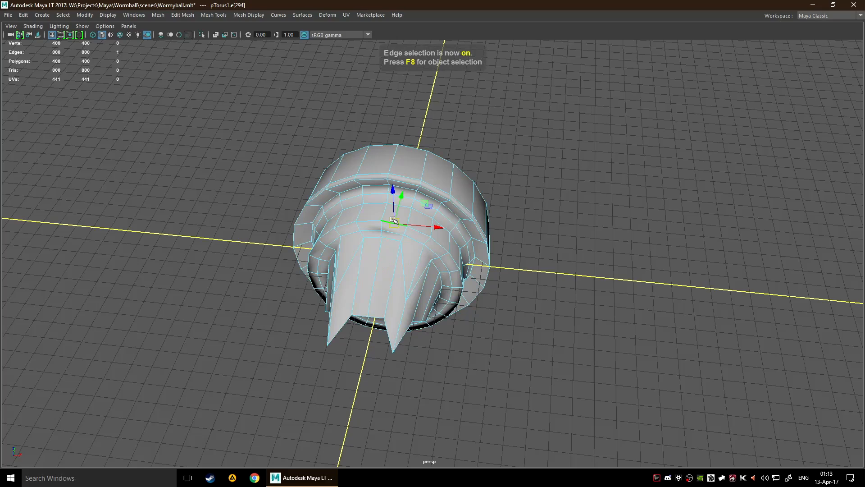
{"action": "left_click", "coordinate": [377, 217]}
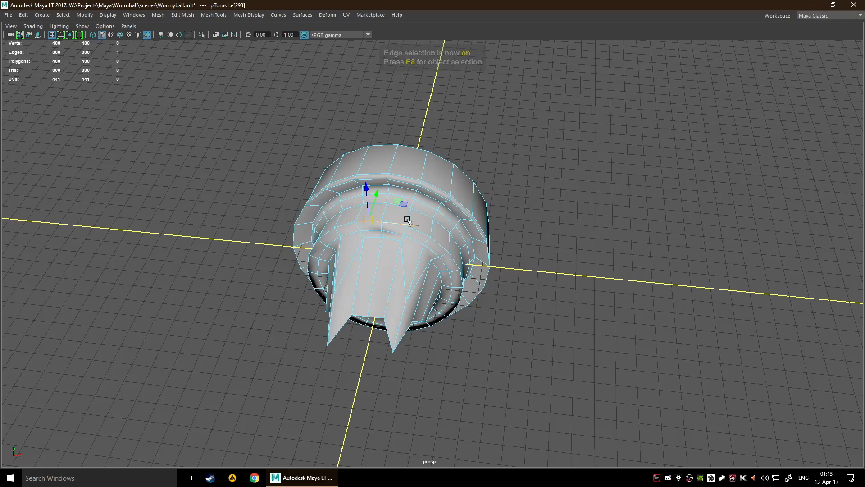
{"action": "left_click_drag", "start_coordinate": [570, 192], "coordinate": [517, 180], "text": "alt"}
{"action": "scroll", "coordinate": [409, 176], "scroll_direction": "up", "scroll_amount": 4}
{"action": "double_click", "coordinate": [385, 133]}
{"action": "middle_click_drag", "start_coordinate": [517, 179], "coordinate": [519, 225], "text": "alt"}
{"action": "scroll", "coordinate": [519, 226], "scroll_direction": "up", "scroll_amount": 4}
{"action": "left_click_drag", "start_coordinate": [475, 224], "coordinate": [376, 208], "text": "alt"}
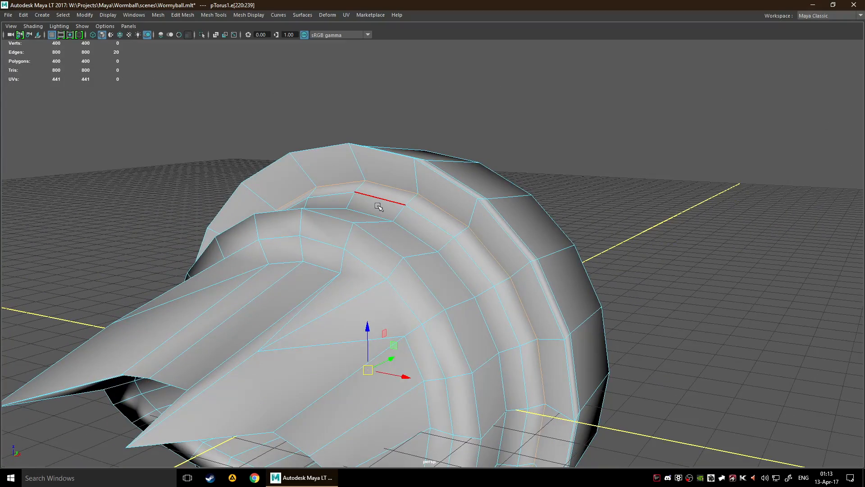
- Examine the selected edge loop and the neighbouring edges around the torus from the front and side
{"action": "left_click_drag", "start_coordinate": [565, 360], "coordinate": [426, 351], "text": "alt"}
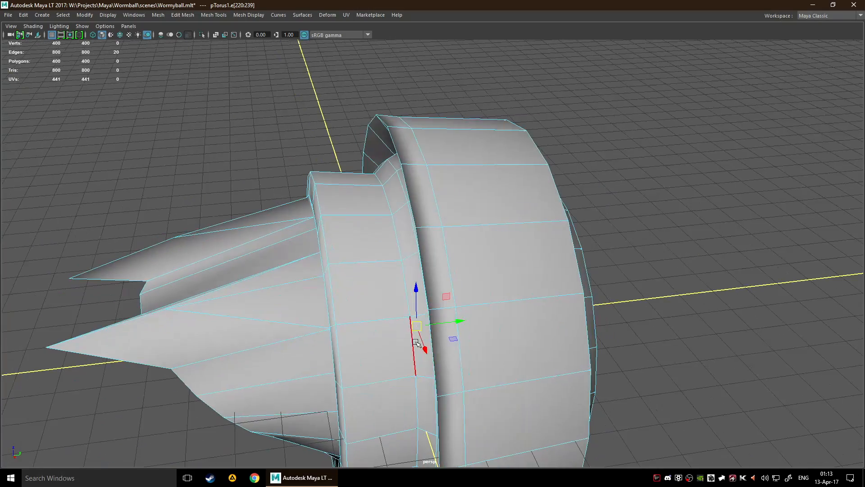
{"action": "left_click_drag", "start_coordinate": [516, 318], "coordinate": [584, 260], "text": "alt"}
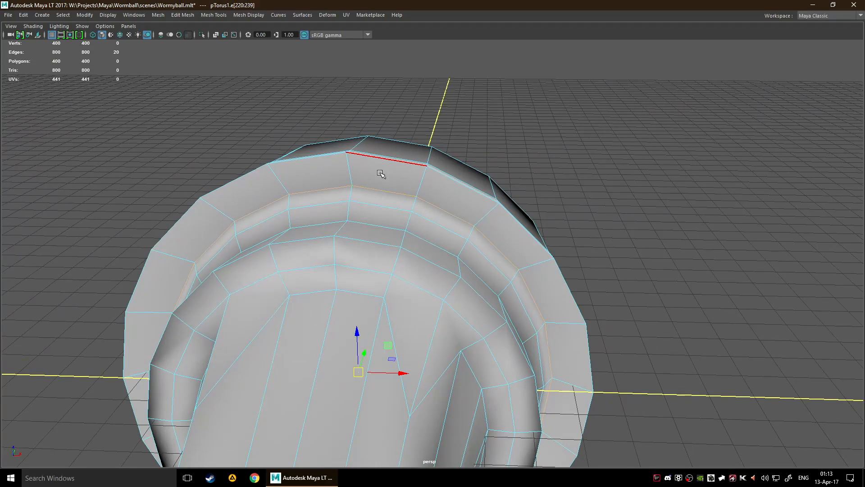
{"action": "left_click_drag", "start_coordinate": [387, 186], "coordinate": [466, 258]}
{"action": "left_click_drag", "start_coordinate": [368, 359], "coordinate": [381, 301], "text": "alt"}
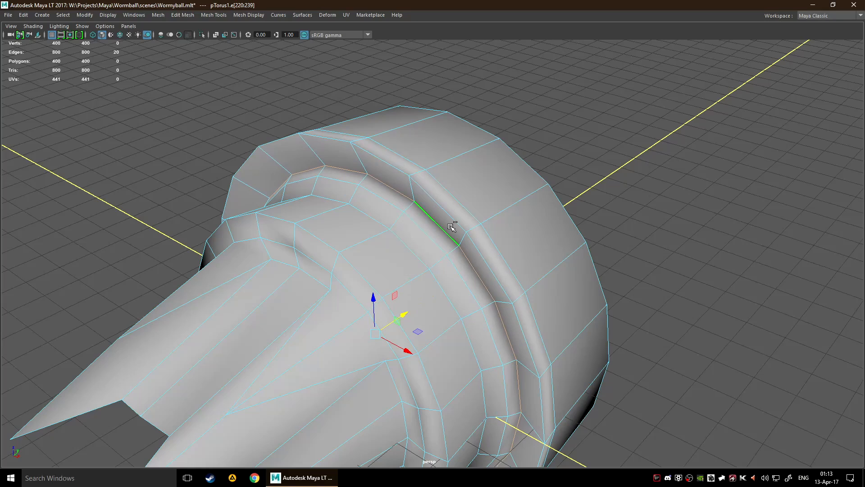
{"action": "left_click_drag", "start_coordinate": [432, 229], "coordinate": [491, 290]}
{"action": "left_click_drag", "start_coordinate": [407, 311], "coordinate": [444, 251]}
{"action": "left_click_drag", "start_coordinate": [446, 360], "coordinate": [477, 331]}
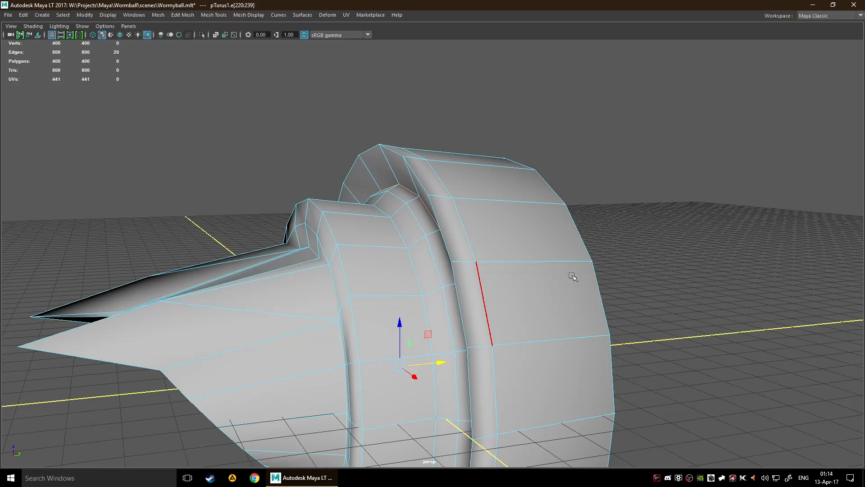
{"action": "left_click_drag", "start_coordinate": [569, 276], "coordinate": [633, 287], "text": "alt"}
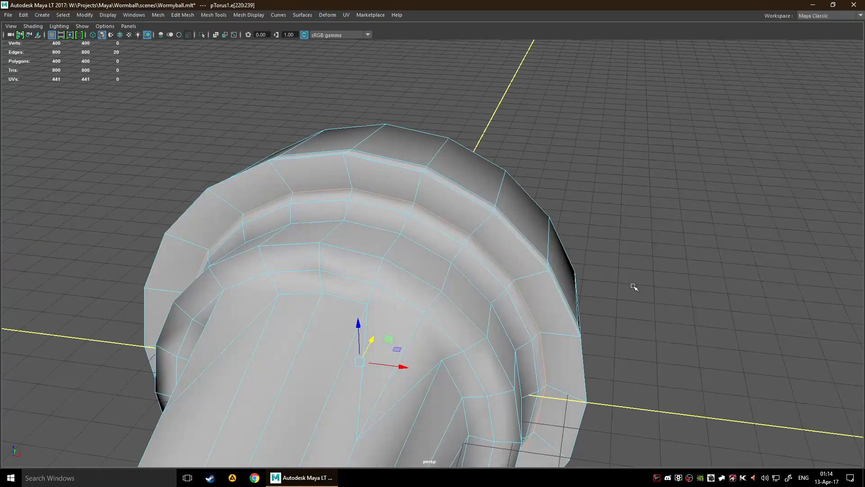
- Set the Move tool's selection constraint to Edge Loop and select a full edge loop on the torus
{"action": "left_click", "coordinate": [407, 260]}
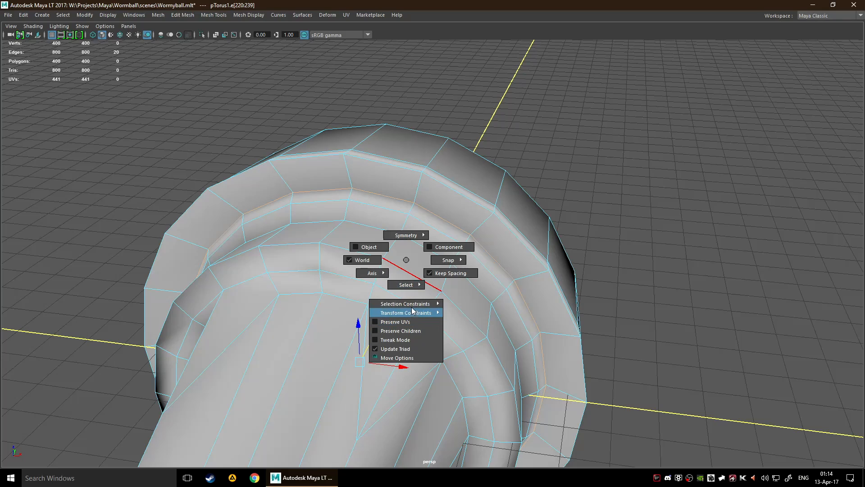
{"action": "mouse_move", "coordinate": [411, 307]}
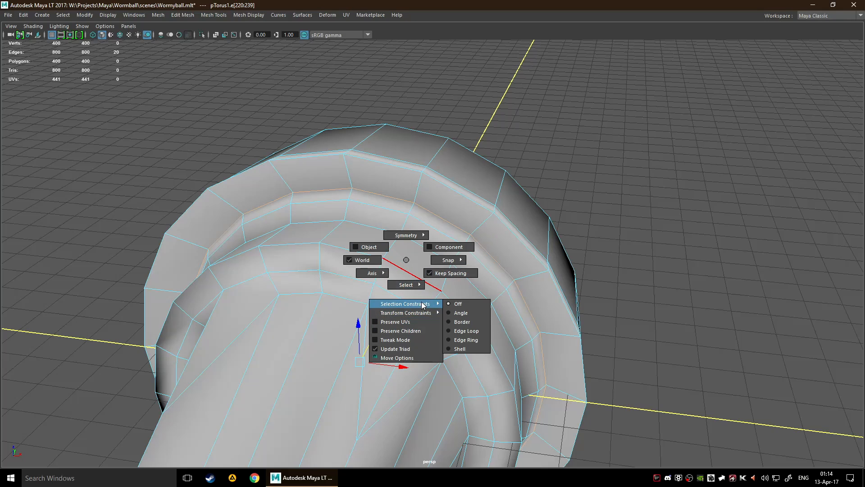
{"action": "left_click", "coordinate": [459, 339]}
{"action": "scroll", "coordinate": [376, 284], "scroll_direction": "down", "scroll_amount": 5}
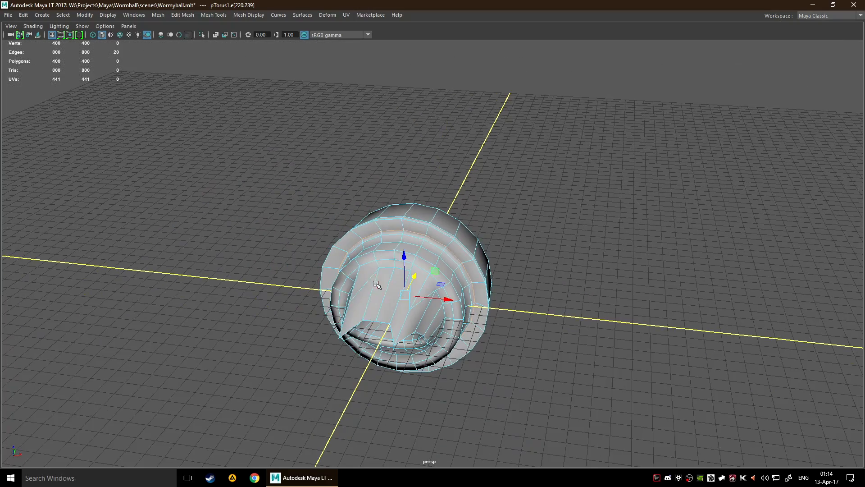
{"action": "left_click_drag", "start_coordinate": [377, 285], "coordinate": [477, 259], "text": "alt"}
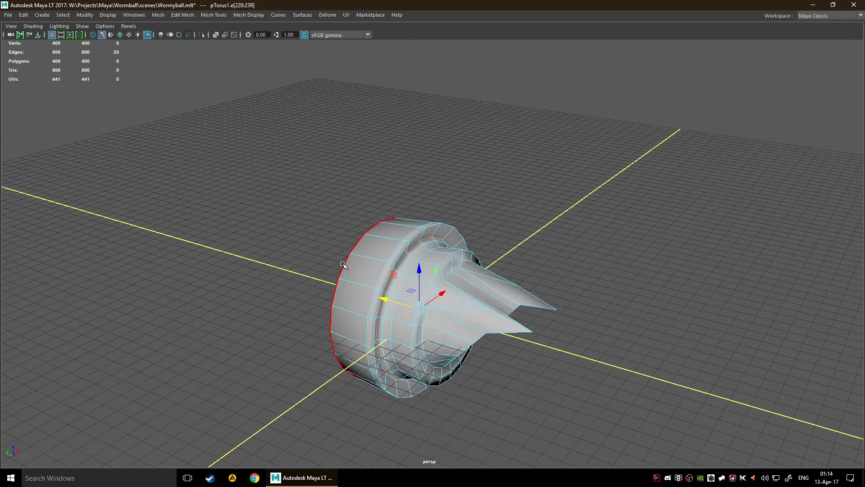
{"action": "left_click_drag", "start_coordinate": [342, 265], "coordinate": [406, 228], "text": "alt"}
{"action": "left_click", "coordinate": [397, 234]}
- Turn the Move tool's selection constraint off and select a single edge in the groove behind the front rings
{"action": "right_click_drag", "start_coordinate": [405, 228], "coordinate": [398, 285], "text": "ctrl+shift"}
{"action": "right_click_drag", "start_coordinate": [464, 284], "coordinate": [464, 284], "text": "ctrl+shift"}
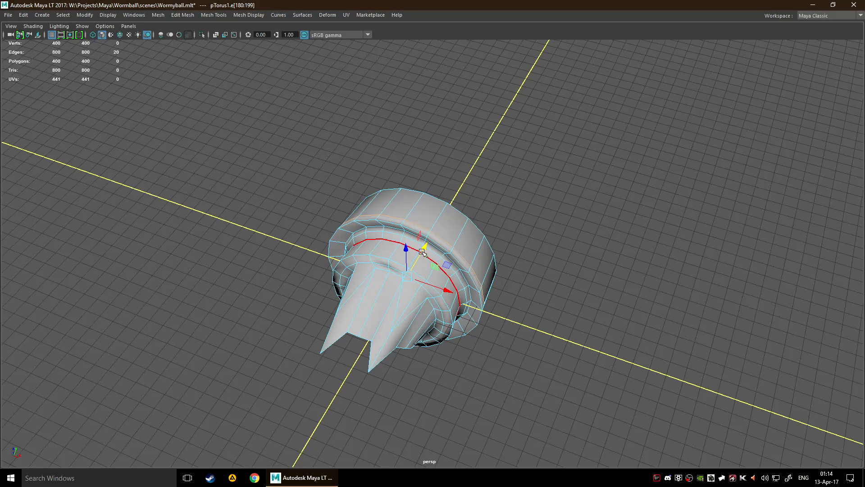
{"action": "right_click_drag", "start_coordinate": [391, 286], "coordinate": [396, 235], "text": "ctrl+shift"}
{"action": "right_click_drag", "start_coordinate": [406, 279], "coordinate": [454, 302], "text": "ctrl+shift"}
{"action": "scroll", "coordinate": [406, 245], "scroll_direction": "up", "scroll_amount": 3}
{"action": "left_click", "coordinate": [367, 222]}
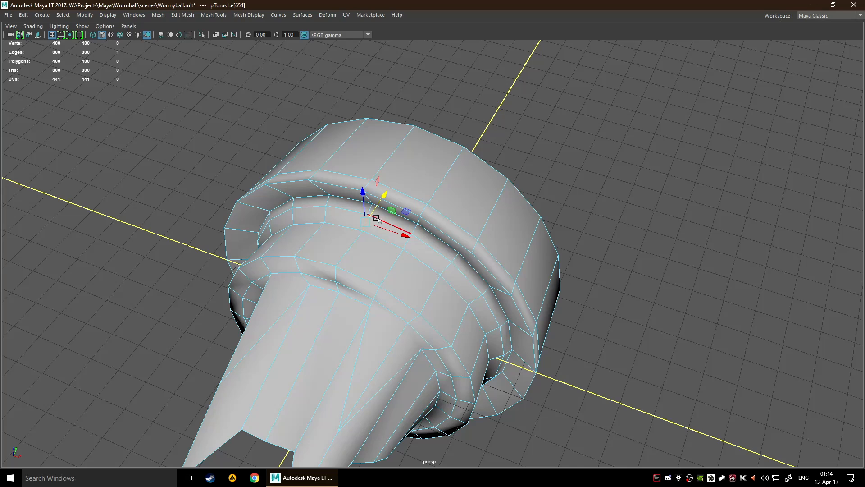
- Switch to face selection, test selecting individual faces on the groove and the large ring, and clear the selection
{"action": "key", "text": "F8"}
{"action": "key", "text": "F11"}
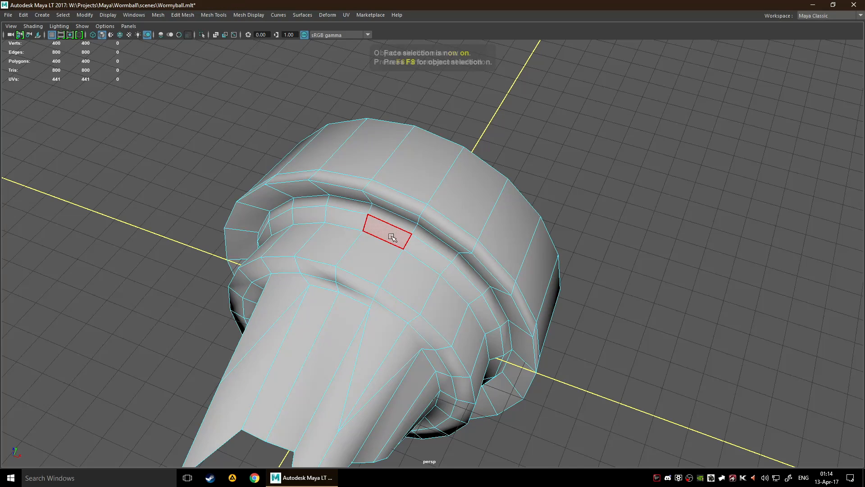
{"action": "left_click", "coordinate": [393, 234]}
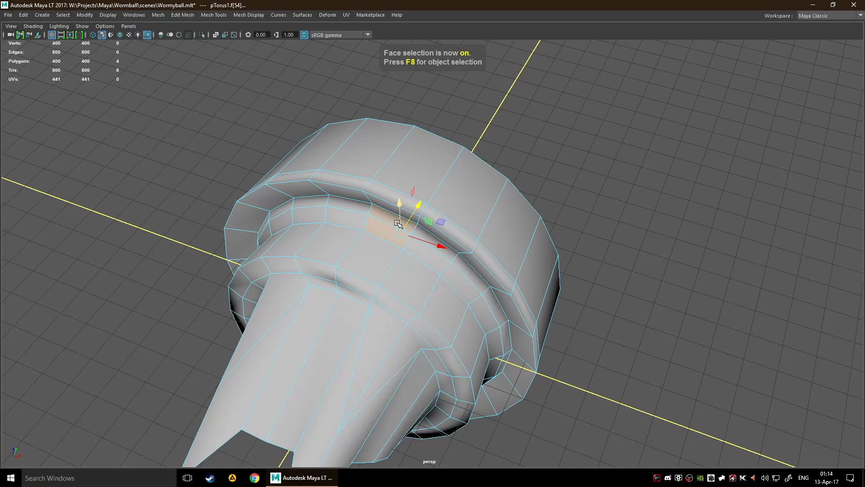
{"action": "left_click", "coordinate": [564, 176]}
{"action": "left_click_drag", "start_coordinate": [567, 147], "coordinate": [601, 113], "text": "alt"}
{"action": "left_click", "coordinate": [396, 213]}
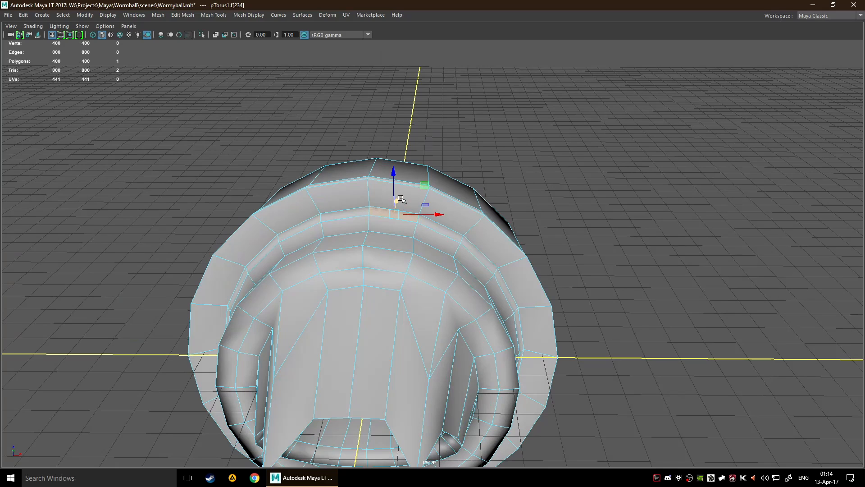
{"action": "left_click", "coordinate": [433, 224], "text": "shift"}
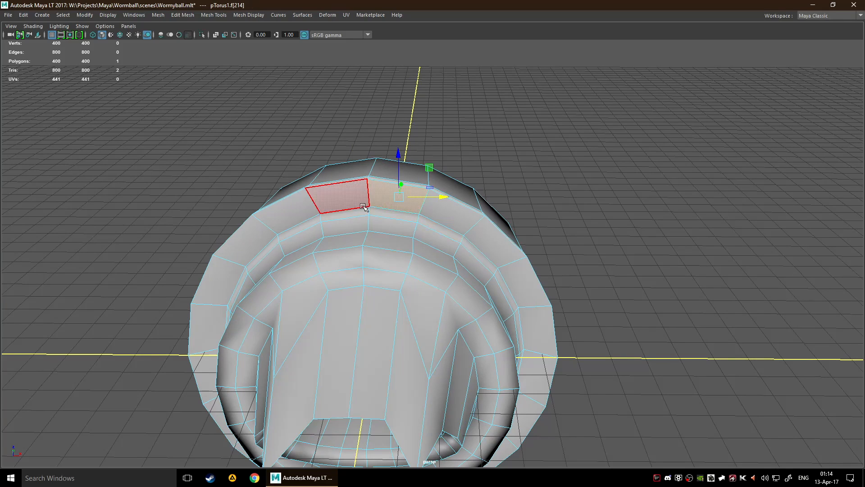
{"action": "left_click", "coordinate": [339, 194]}
{"action": "left_click", "coordinate": [486, 176]}
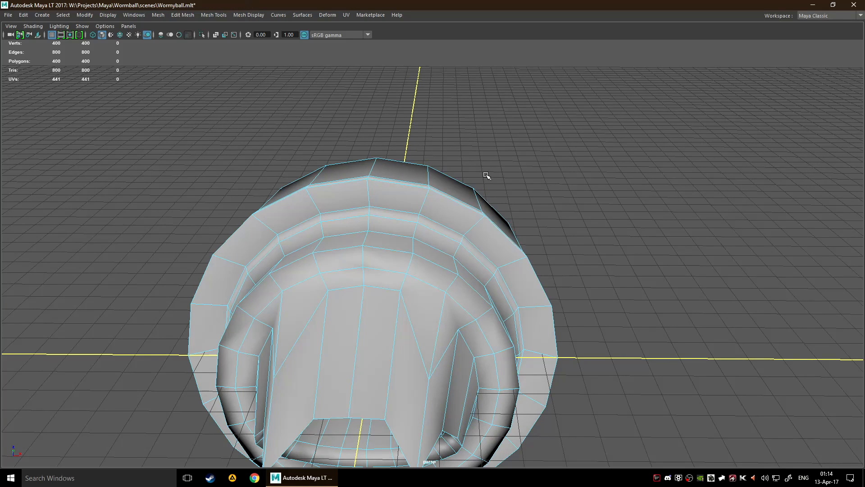
- Review the Move tool's axis, snap and constraint options over a face of the large outer ring
{"action": "scroll", "coordinate": [368, 316], "scroll_direction": "down", "scroll_amount": 5}
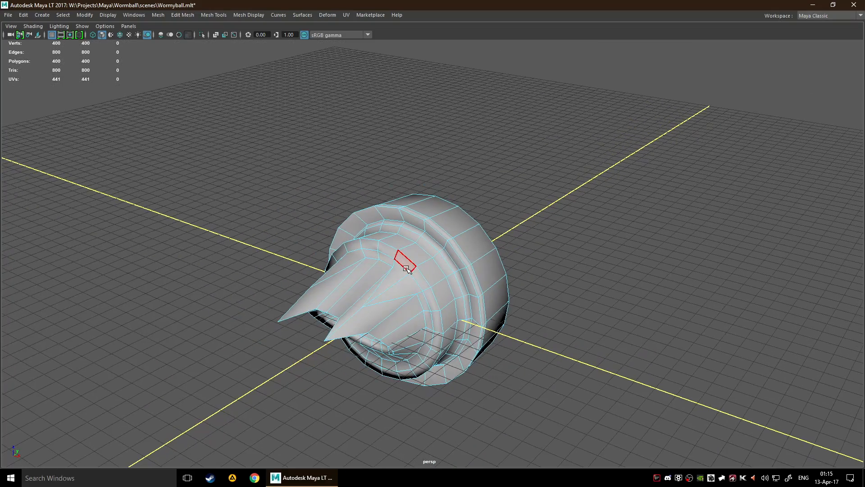
{"action": "left_click_drag", "start_coordinate": [370, 311], "coordinate": [420, 247], "text": "alt"}
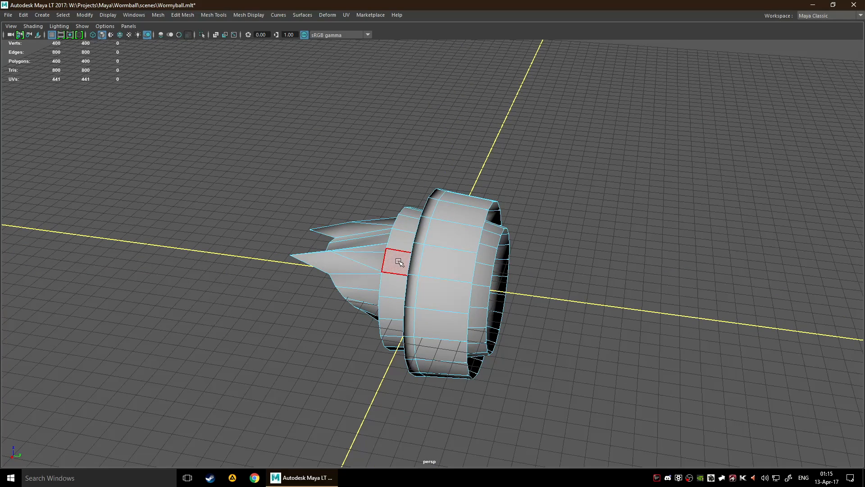
{"action": "right_click", "coordinate": [432, 251], "text": "ctrl+shift"}
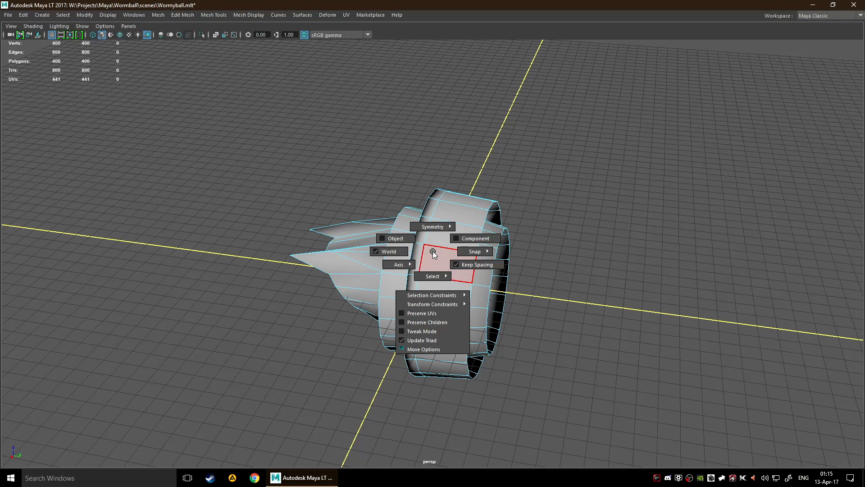
{"action": "left_click", "coordinate": [472, 294]}
{"action": "right_click", "coordinate": [433, 250], "text": "ctrl+shift"}
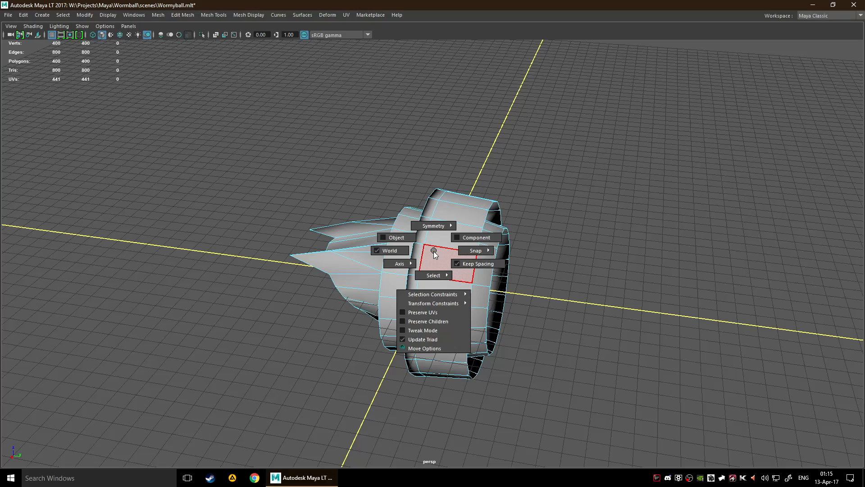
{"action": "left_click", "coordinate": [435, 253]}
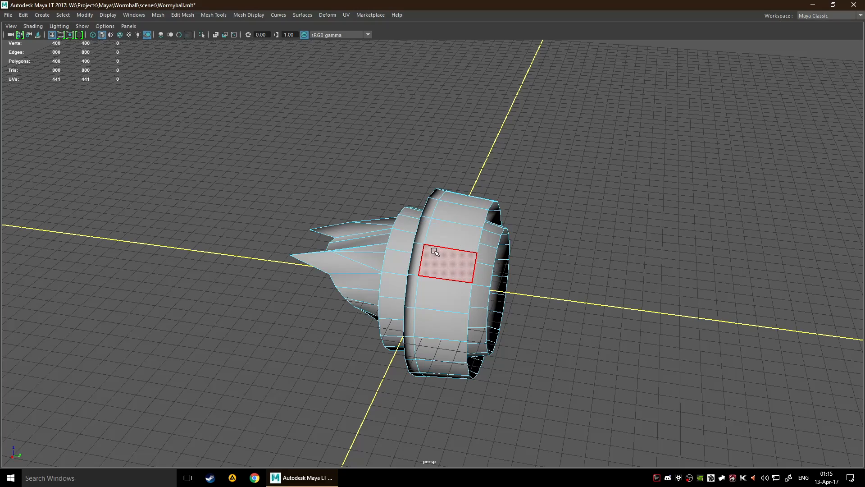
{"action": "left_click_drag", "start_coordinate": [435, 251], "coordinate": [575, 264], "text": "alt"}
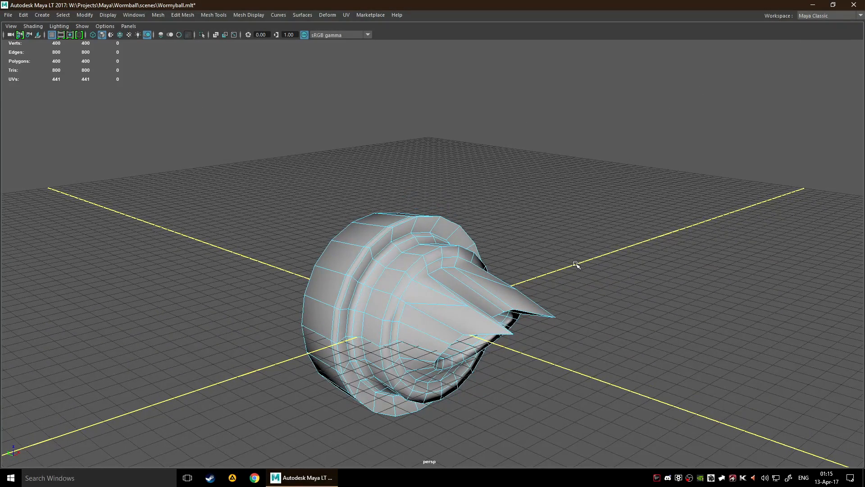
- Select the two adjacent faces between the torus's front spikes and review the available face-editing commands
{"action": "scroll", "coordinate": [575, 264], "scroll_direction": "down", "scroll_amount": 3}
{"action": "left_click_drag", "start_coordinate": [586, 266], "coordinate": [536, 291], "text": "alt"}
{"action": "left_click", "coordinate": [425, 289]}
{"action": "left_click", "coordinate": [418, 290], "text": "shift"}
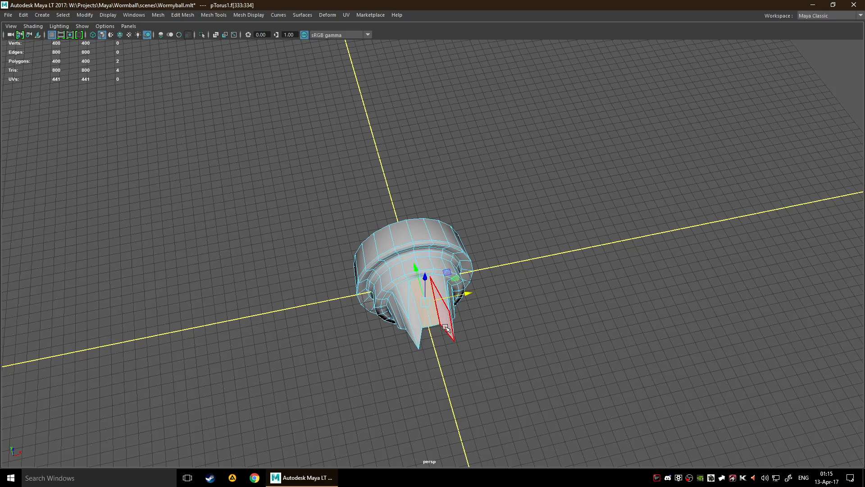
{"action": "right_click", "coordinate": [424, 307], "text": "shift"}
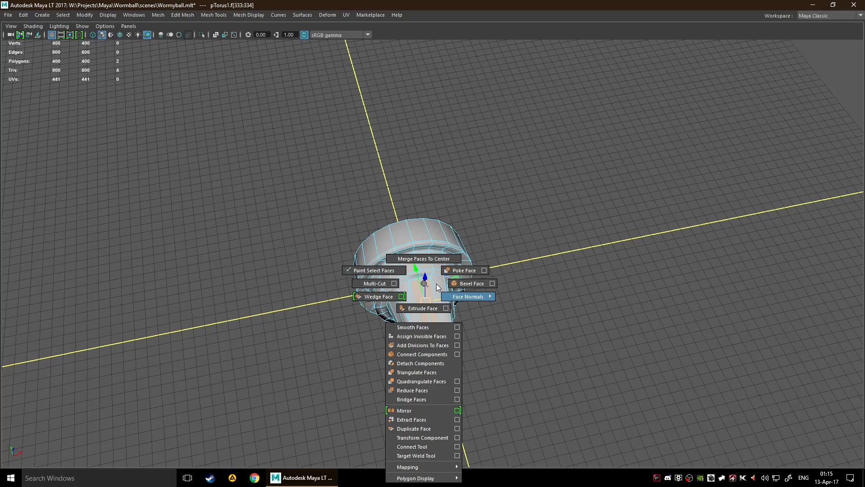
{"action": "right_click_drag", "start_coordinate": [483, 284], "coordinate": [425, 282]}
- Replace the selection with the full face loop around the torus's front ring
{"action": "scroll", "coordinate": [452, 315], "scroll_direction": "up", "scroll_amount": 2}
{"action": "middle_click_drag", "start_coordinate": [467, 334], "coordinate": [425, 239], "text": "alt"}
{"action": "scroll", "coordinate": [455, 270], "scroll_direction": "up", "scroll_amount": 3}
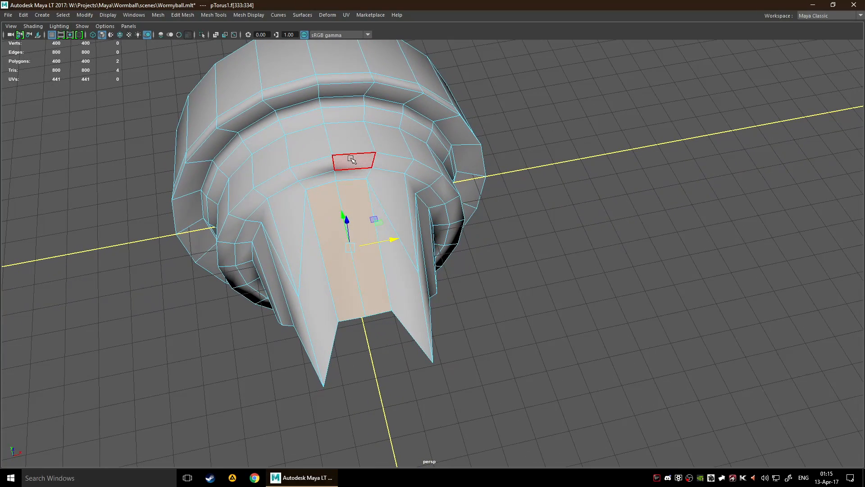
{"action": "left_click", "coordinate": [546, 206]}
{"action": "left_click", "coordinate": [346, 168]}
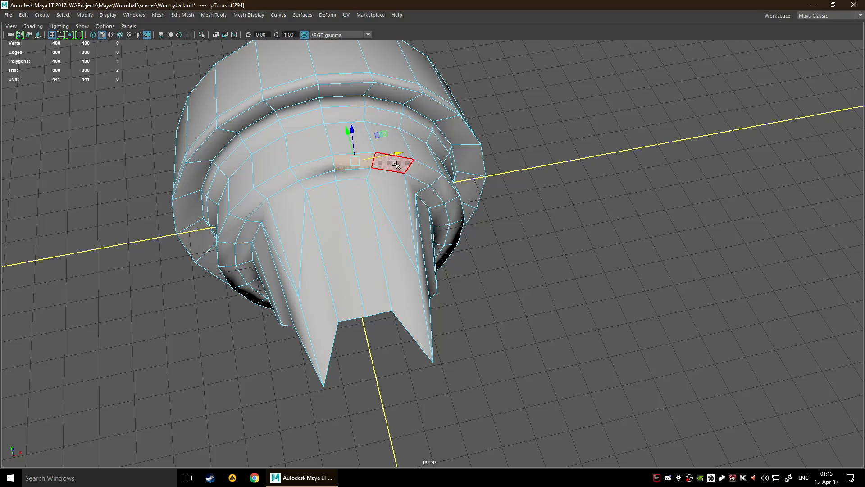
{"action": "double_click", "coordinate": [387, 160], "text": "shift"}
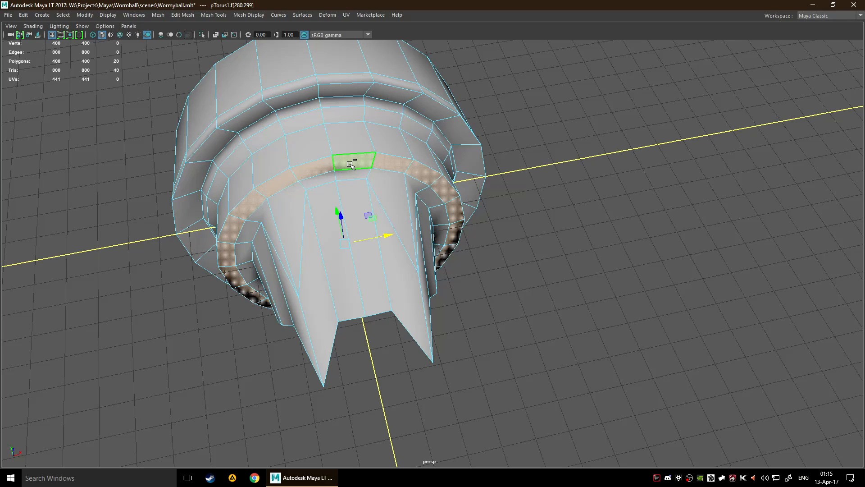
- Open the bevel options for the selected face loop and set the width to 0.7945 with 4 segments
{"action": "right_click_drag", "start_coordinate": [350, 165], "coordinate": [421, 163], "text": "shift"}
{"action": "left_click_drag", "start_coordinate": [234, 171], "coordinate": [598, 120]}
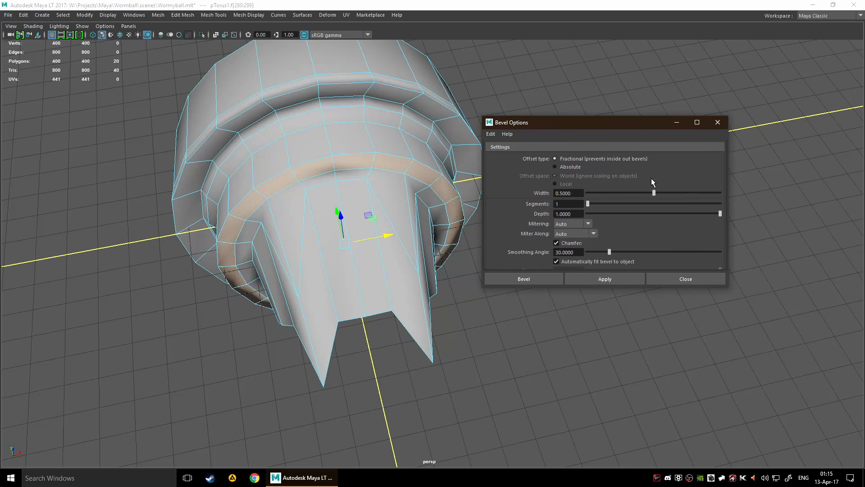
{"action": "left_click_drag", "start_coordinate": [655, 189], "coordinate": [746, 180]}
{"action": "left_click_drag", "start_coordinate": [683, 186], "coordinate": [693, 192]}
{"action": "scroll", "coordinate": [293, 149], "scroll_direction": "up", "scroll_amount": 5}
{"action": "left_click_drag", "start_coordinate": [296, 147], "coordinate": [518, 170], "text": "alt"}
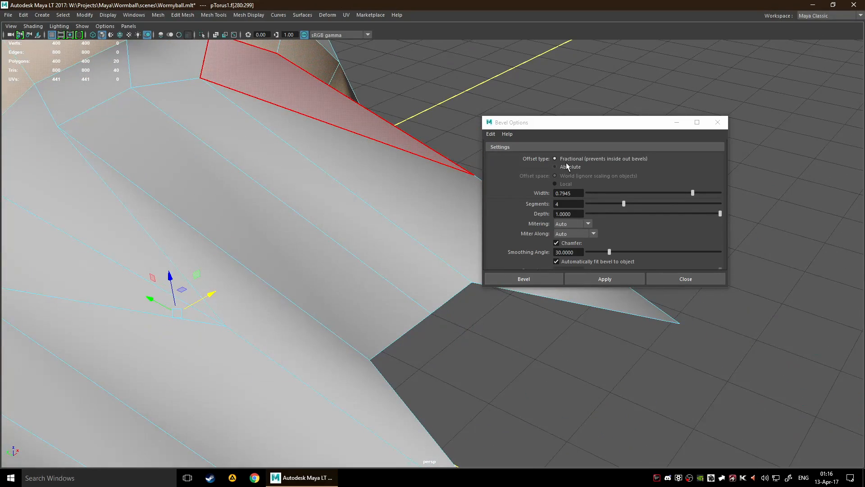
- Try the Absolute offset type, return it to Fractional, and bevel the selected face loop
{"action": "left_click", "coordinate": [566, 167]}
{"action": "scroll", "coordinate": [448, 159], "scroll_direction": "down", "scroll_amount": 5}
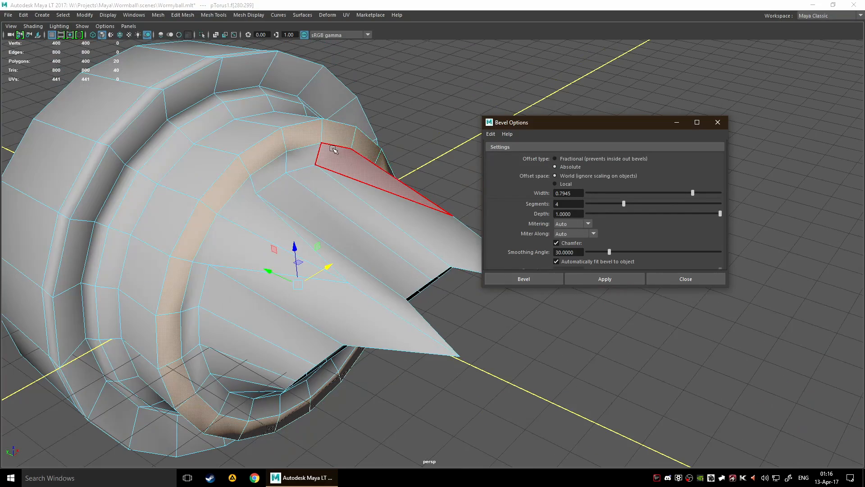
{"action": "left_click", "coordinate": [567, 159]}
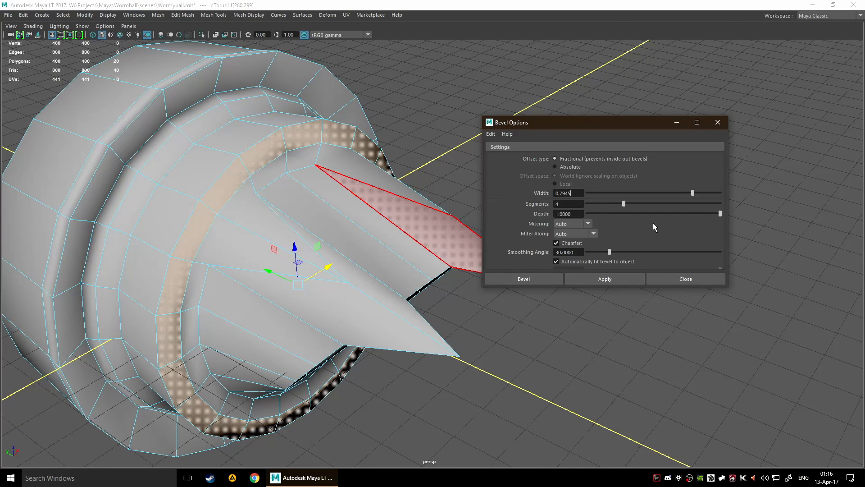
{"action": "left_click", "coordinate": [520, 279]}
- Reduce the front ring's bevel to a fraction of 0.595 and 1 segment
{"action": "left_click_drag", "start_coordinate": [519, 282], "coordinate": [495, 153], "text": "alt"}
{"action": "middle_click_drag", "start_coordinate": [495, 153], "coordinate": [464, 212], "text": "alt"}
{"action": "scroll", "coordinate": [469, 213], "scroll_direction": "up", "scroll_amount": 4}
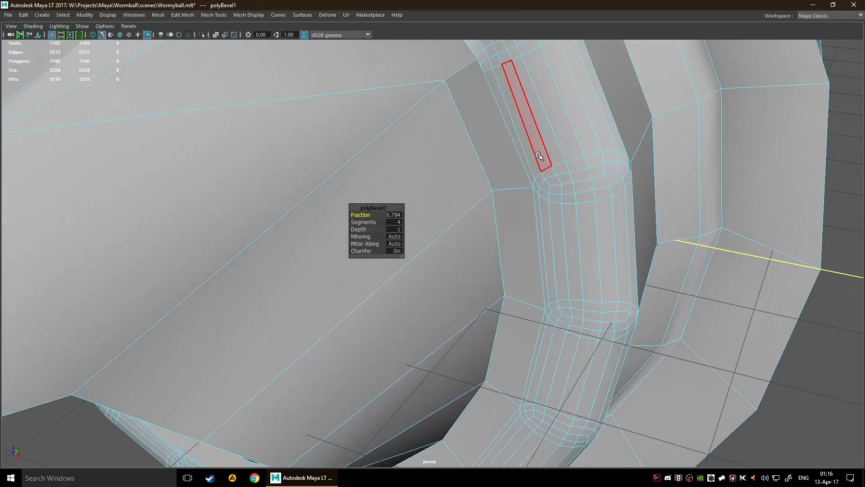
{"action": "middle_click_drag", "start_coordinate": [542, 162], "coordinate": [417, 253], "text": "alt"}
{"action": "scroll", "coordinate": [519, 221], "scroll_direction": "down", "scroll_amount": 3}
{"action": "left_click_drag", "start_coordinate": [535, 213], "coordinate": [543, 180], "text": "alt"}
{"action": "scroll", "coordinate": [531, 209], "scroll_direction": "down", "scroll_amount": 2}
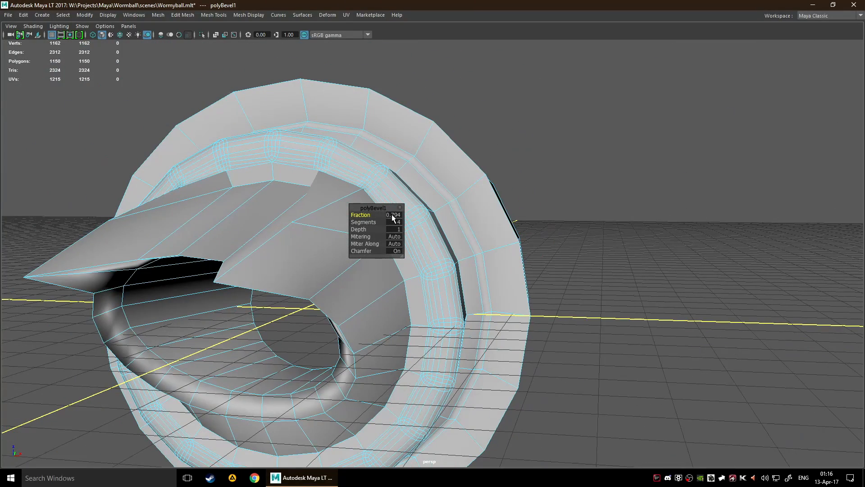
{"action": "mouse_move", "coordinate": [372, 217]}
{"action": "left_mouse_down"}
{"action": "mouse_move", "coordinate": [360, 219]}
{"action": "mouse_move", "coordinate": [373, 221]}
{"action": "mouse_move", "coordinate": [359, 223]}
{"action": "mouse_move", "coordinate": [364, 228]}
{"action": "left_mouse_up"}
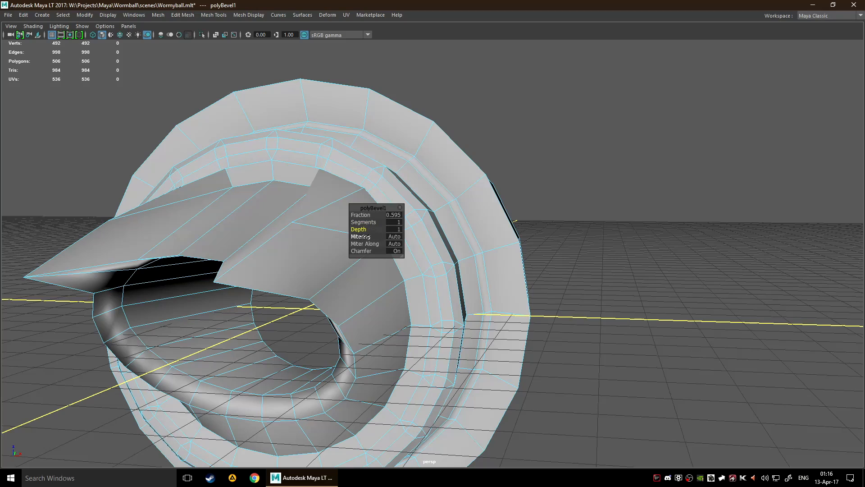
{"action": "left_click", "coordinate": [360, 236]}
- Inspect the beveled ring, review the node states in the torus's list of input operations, and close the list
{"action": "left_click", "coordinate": [591, 193]}
{"action": "left_click_drag", "start_coordinate": [634, 186], "coordinate": [546, 214], "text": "alt"}
{"action": "scroll", "coordinate": [543, 215], "scroll_direction": "down", "scroll_amount": 4}
{"action": "left_click_drag", "start_coordinate": [396, 247], "coordinate": [534, 251], "text": "alt"}
{"action": "scroll", "coordinate": [534, 252], "scroll_direction": "up", "scroll_amount": 5}
{"action": "scroll", "coordinate": [408, 210], "scroll_direction": "down", "scroll_amount": 4}
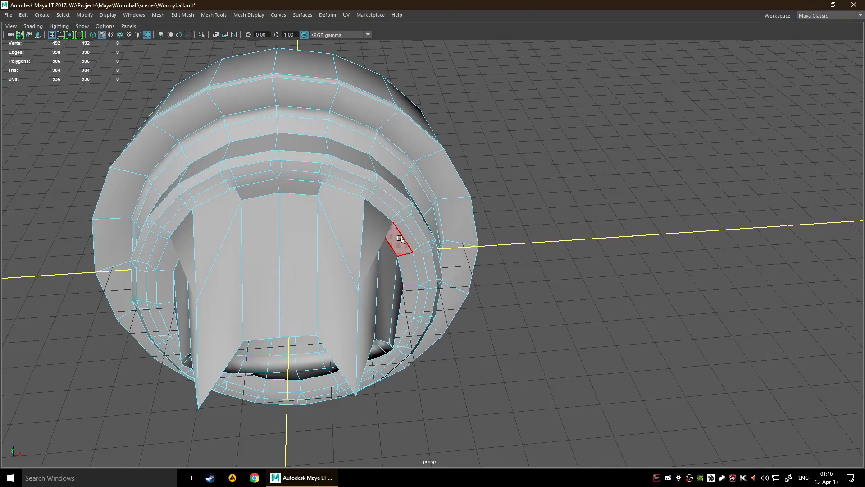
{"action": "right_click_drag", "start_coordinate": [414, 226], "coordinate": [496, 419]}
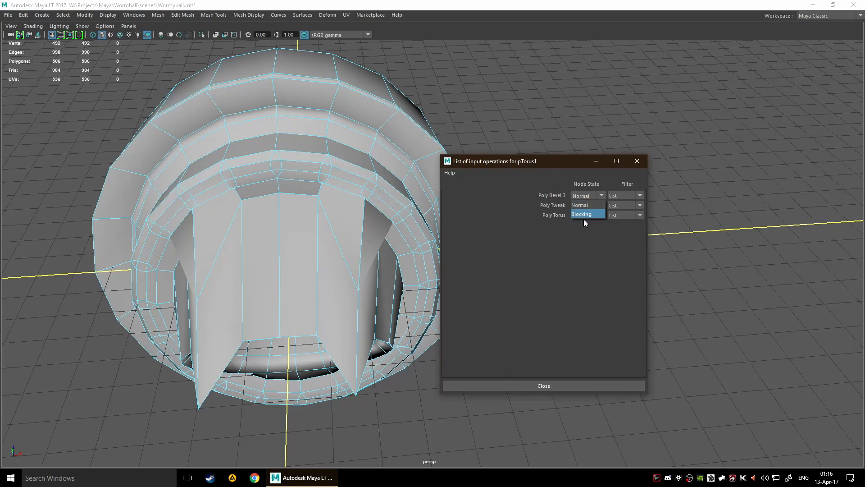
{"action": "left_click", "coordinate": [571, 383]}
- Examine the torus's bevel, tweak and creation attributes in the Attribute Editor, and clear the selection
{"action": "left_click_drag", "start_coordinate": [535, 198], "coordinate": [429, 228], "text": "alt"}
{"action": "right_click_drag", "start_coordinate": [430, 229], "coordinate": [500, 392]}
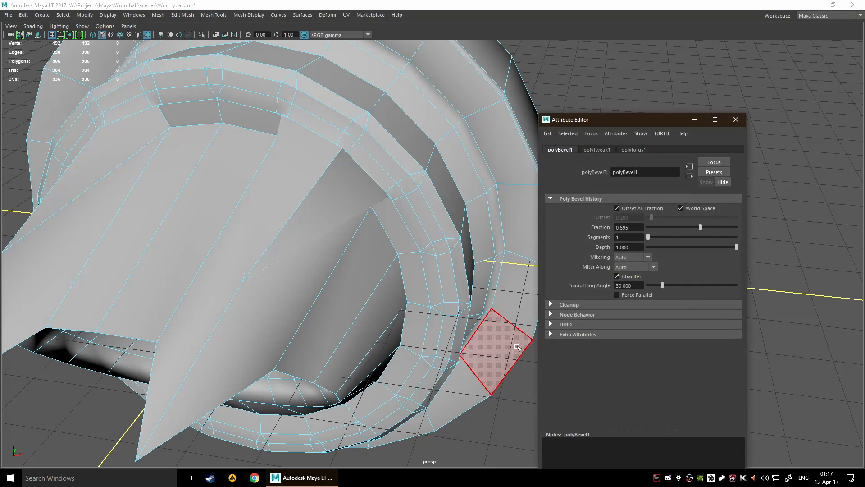
{"action": "left_click_drag", "start_coordinate": [620, 124], "coordinate": [631, 90]}
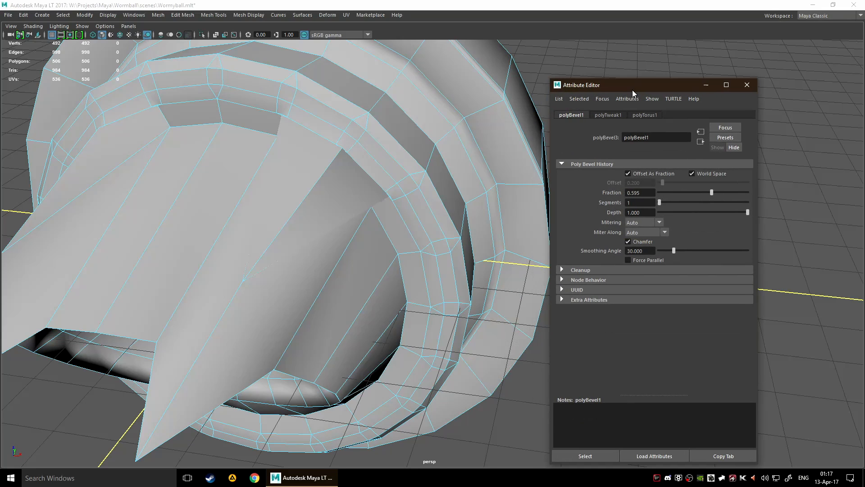
{"action": "left_click", "coordinate": [605, 116]}
{"action": "left_click", "coordinate": [640, 115]}
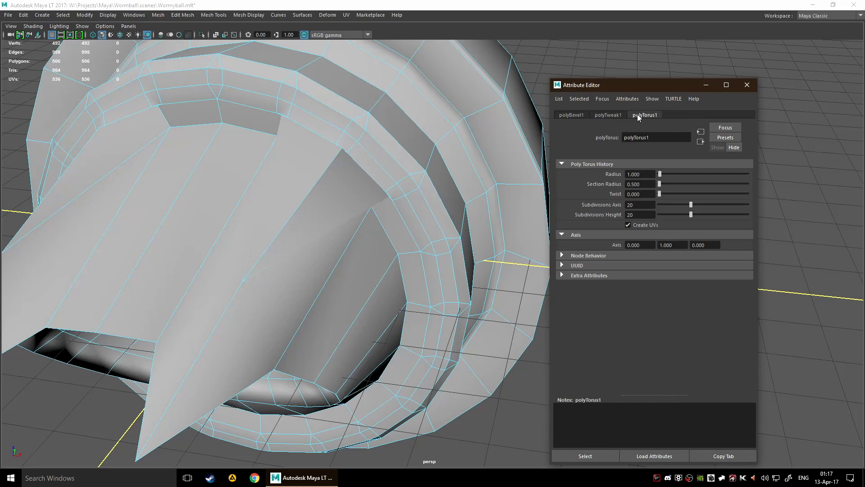
{"action": "left_click", "coordinate": [431, 190]}
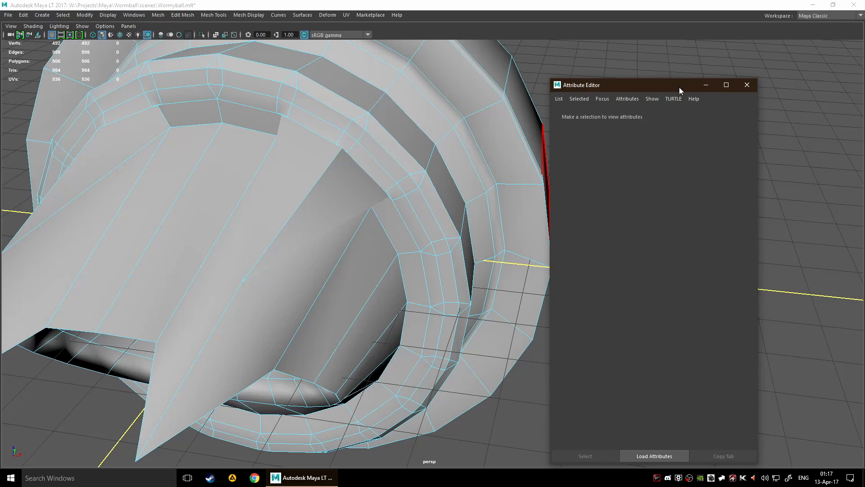
- Close the Attribute Editor, open the Channel Box, and show the polyBevel1 inputs of the torus in object selection mode
{"action": "left_click", "coordinate": [747, 85]}
{"action": "key", "text": "ctrl+t"}
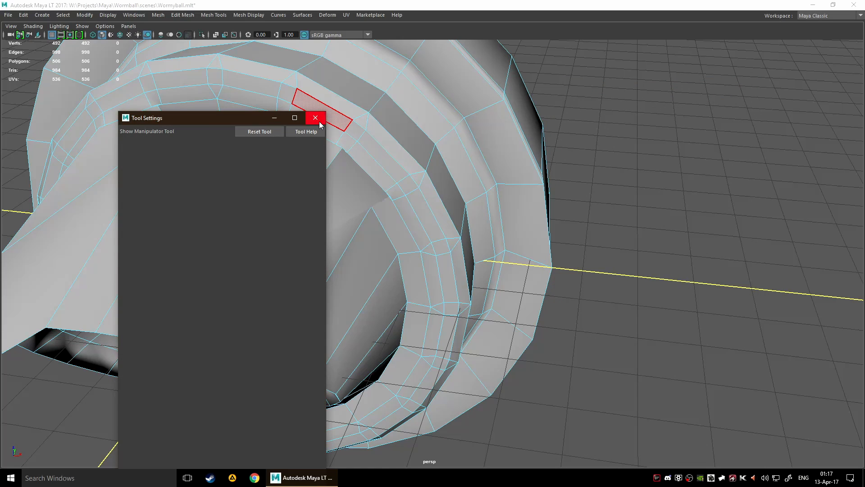
{"action": "left_click", "coordinate": [313, 121]}
{"action": "key", "text": "ctrl+a"}
{"action": "left_click_drag", "start_coordinate": [207, 95], "coordinate": [480, 84]}
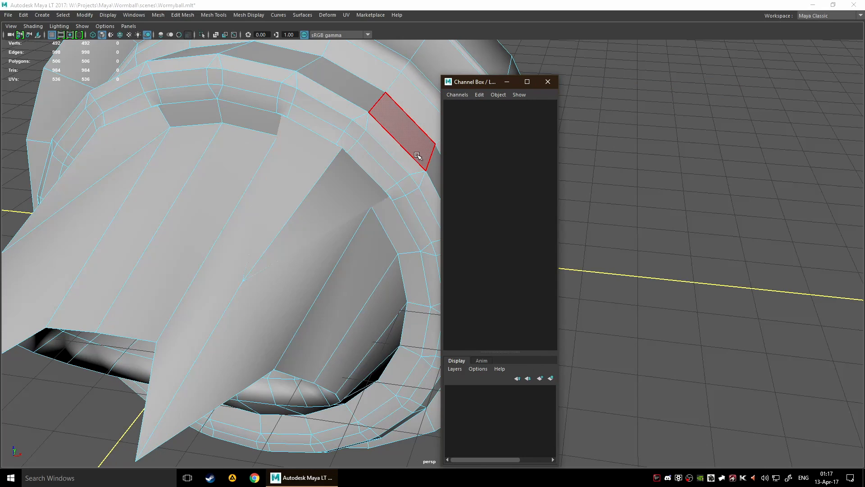
{"action": "scroll", "coordinate": [384, 177], "scroll_direction": "down", "scroll_amount": 3}
{"action": "key", "text": "F8"}
{"action": "left_click", "coordinate": [462, 205]}
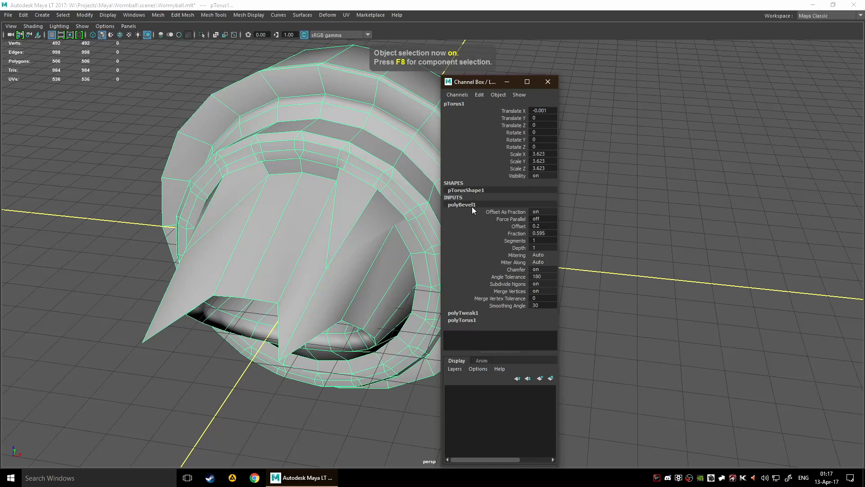
- Try to delete the polyBevel1 node from the torus's inputs in the Channel Box, undoing each deletion
{"action": "right_click", "coordinate": [464, 205]}
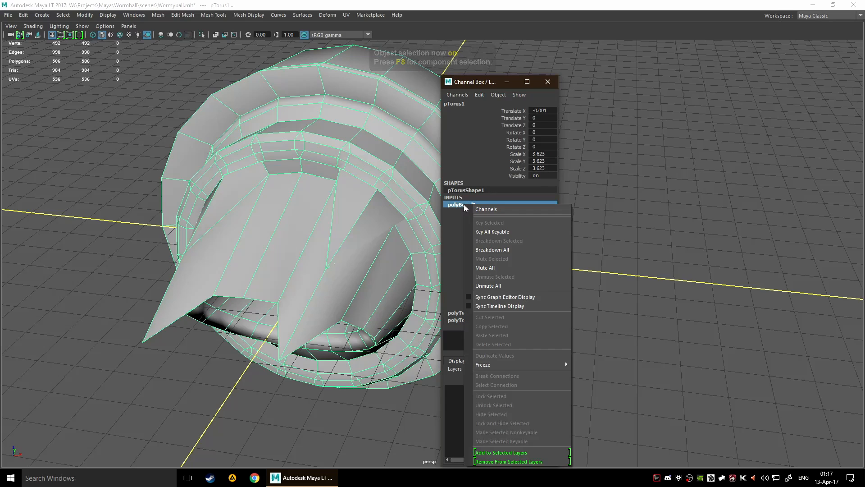
{"action": "left_click", "coordinate": [447, 262]}
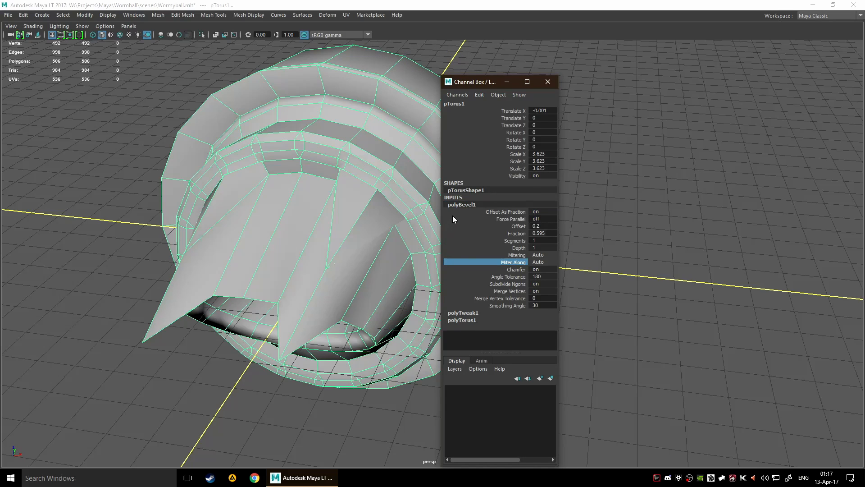
{"action": "double_click", "coordinate": [458, 205]}
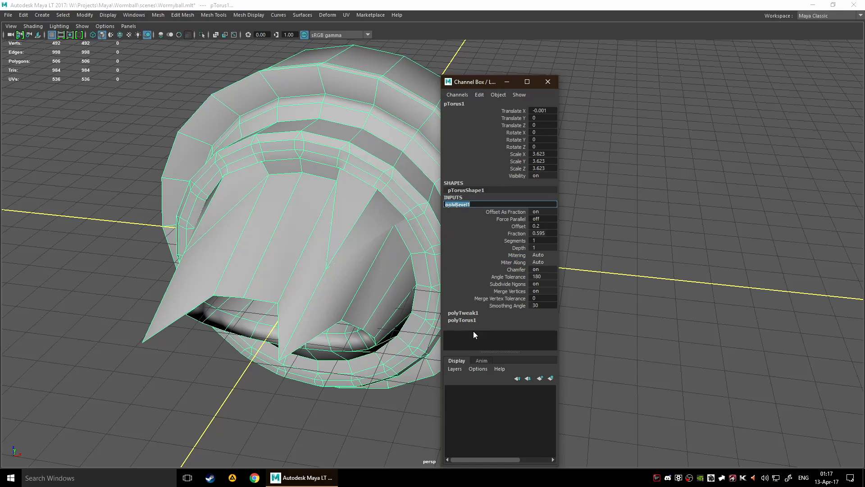
{"action": "left_click", "coordinate": [477, 312]}
{"action": "left_click", "coordinate": [468, 205]}
{"action": "key", "text": "Delete"}
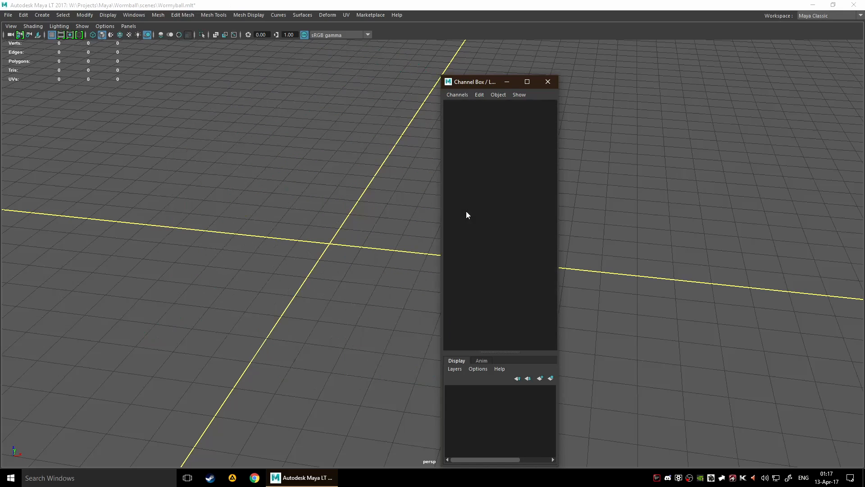
{"action": "key", "text": "ctrl+z"}
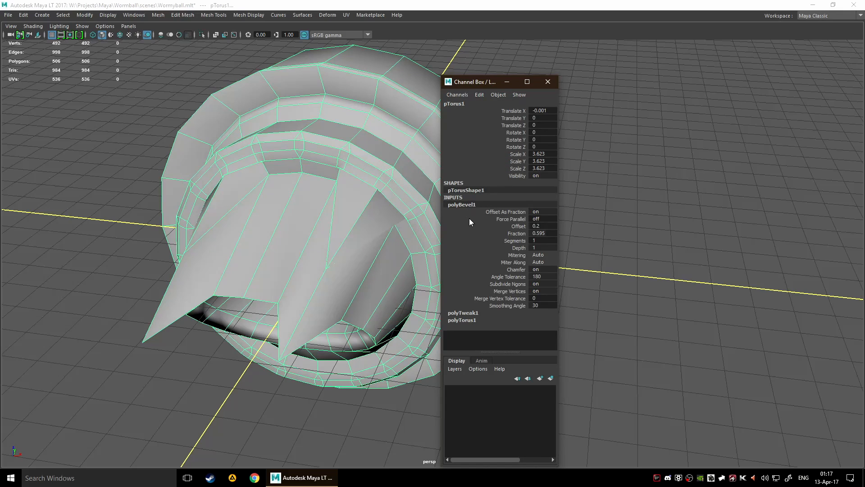
{"action": "key", "text": "Delete"}
{"action": "key", "text": "ctrl+z"}
{"action": "double_click", "coordinate": [474, 205]}
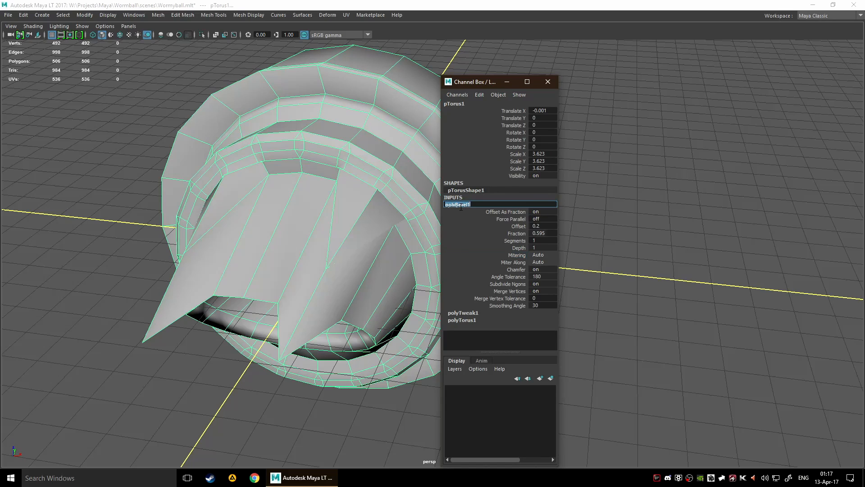
{"action": "key", "text": "Return"}
- Examine the polyTorus1 and polyBevel1 inputs and the available channel commands, and close the Channel Box
{"action": "left_click", "coordinate": [471, 319]}
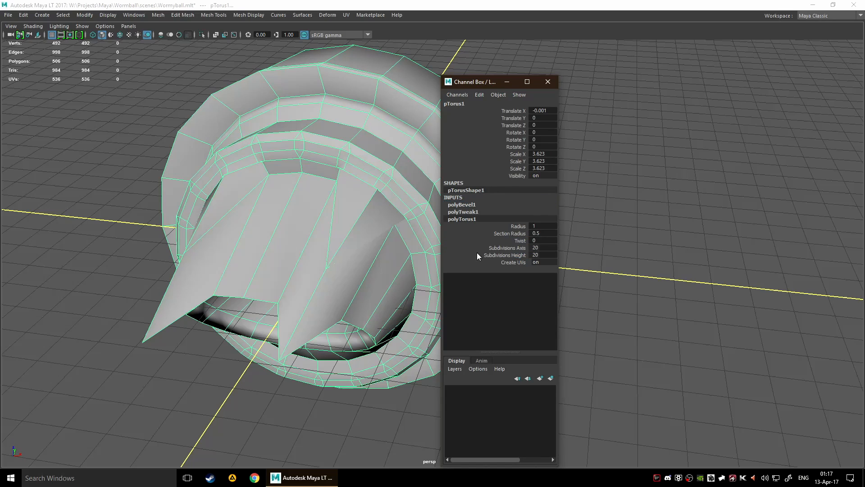
{"action": "left_click", "coordinate": [474, 202]}
{"action": "right_click", "coordinate": [468, 204]}
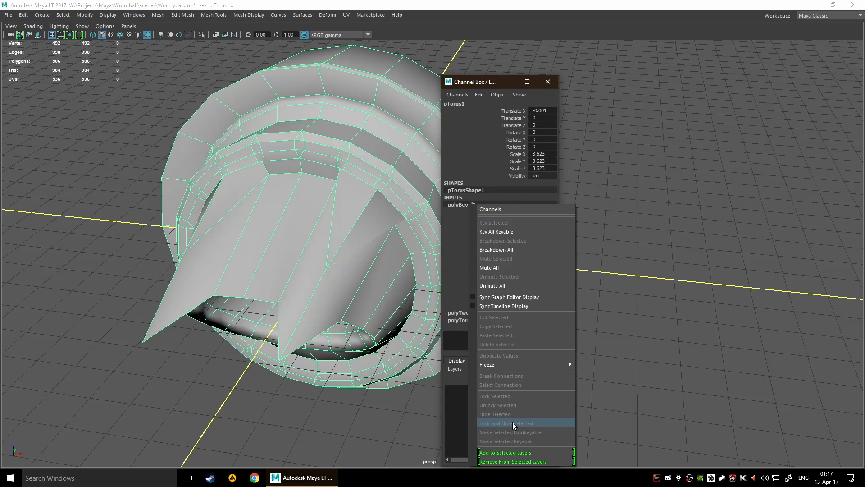
{"action": "left_click", "coordinate": [462, 406]}
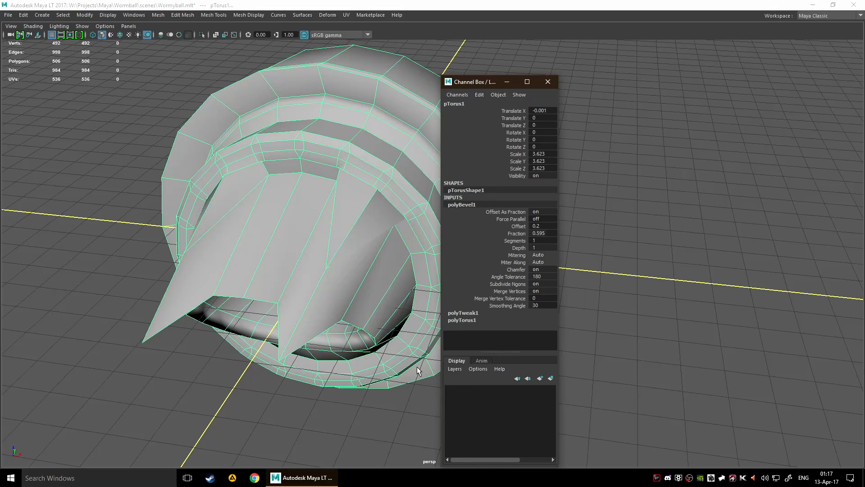
{"action": "scroll", "coordinate": [382, 211], "scroll_direction": "down", "scroll_amount": 5}
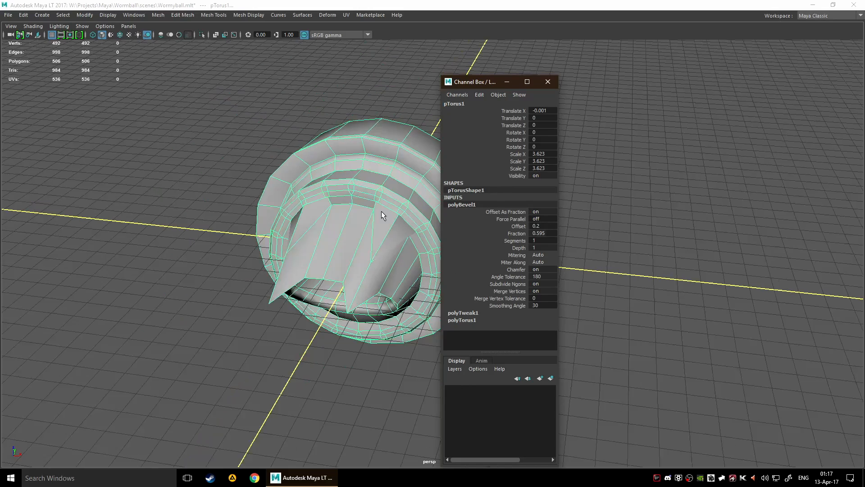
{"action": "scroll", "coordinate": [392, 207], "scroll_direction": "up", "scroll_amount": 5}
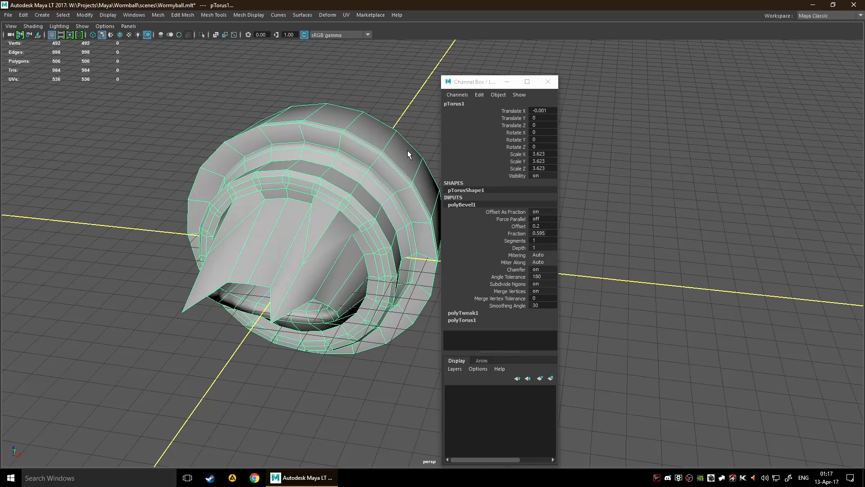
{"action": "double_click", "coordinate": [464, 190]}
{"action": "left_click", "coordinate": [474, 227]}
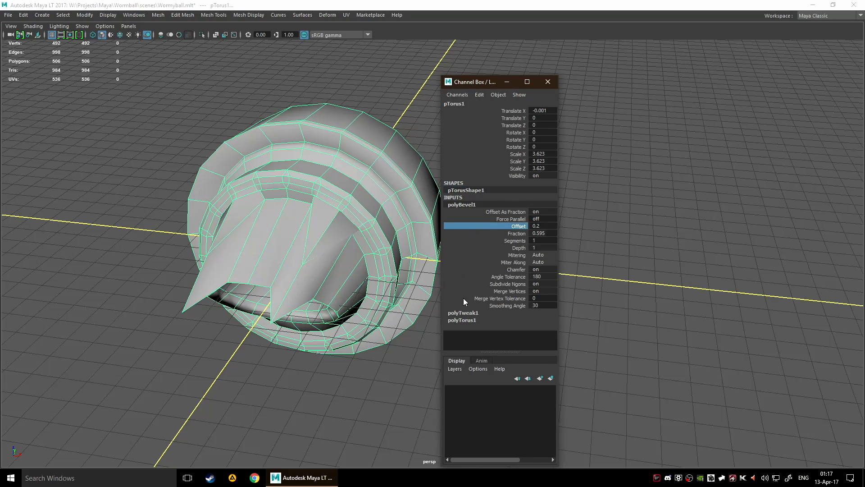
{"action": "left_click", "coordinate": [548, 81]}
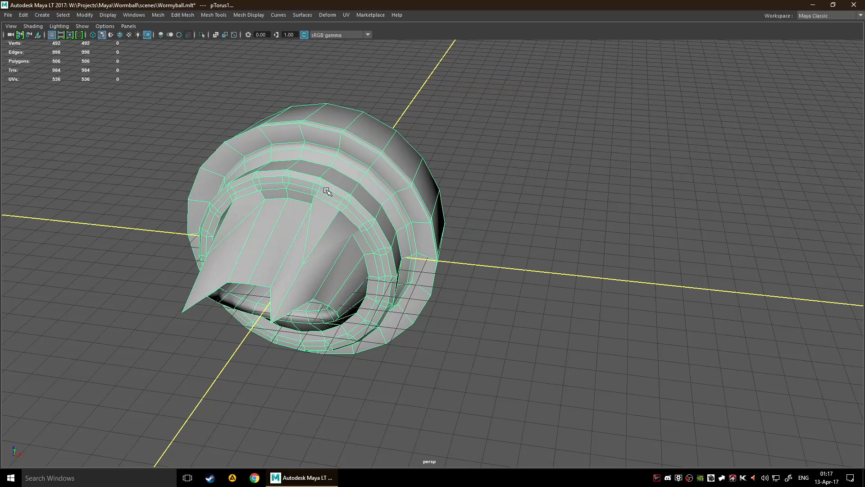
- Examine the torus's component, modeling and Move tool marking menus, including its DG Traversal history options
{"action": "mouse_move", "coordinate": [328, 185]}
{"action": "right_mouse_down"}
{"action": "mouse_move", "coordinate": [344, 352]}
{"action": "mouse_move", "coordinate": [333, 363]}
{"action": "mouse_move", "coordinate": [332, 397]}
{"action": "mouse_move", "coordinate": [336, 317]}
{"action": "mouse_move", "coordinate": [337, 326]}
{"action": "mouse_move", "coordinate": [333, 335]}
{"action": "mouse_move", "coordinate": [328, 312]}
{"action": "mouse_move", "coordinate": [327, 344]}
{"action": "mouse_move", "coordinate": [336, 322]}
{"action": "mouse_move", "coordinate": [324, 319]}
{"action": "right_mouse_up"}
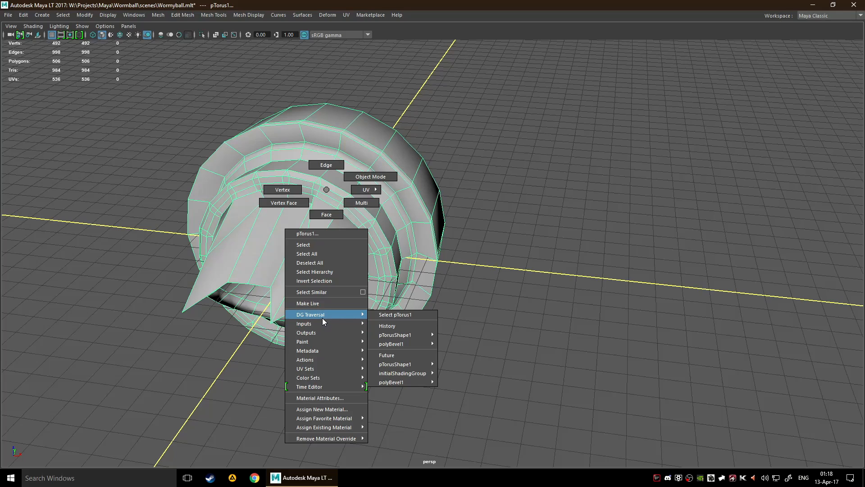
{"action": "right_click_drag", "start_coordinate": [323, 320], "coordinate": [317, 253]}
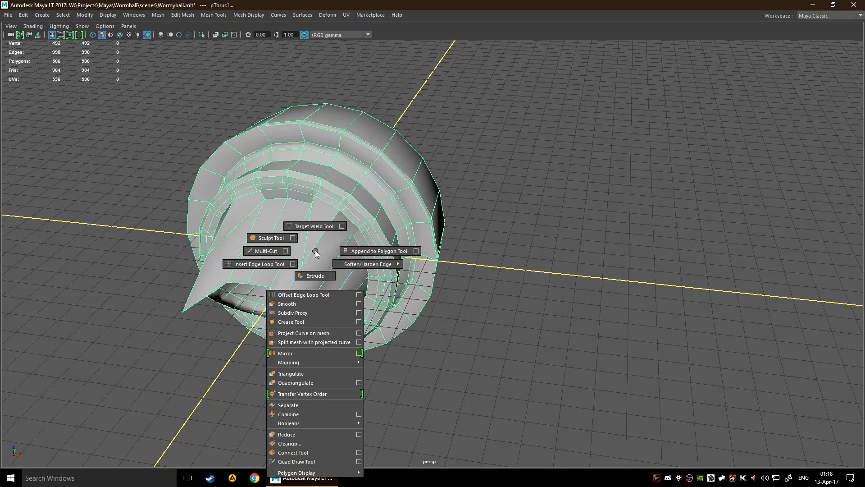
{"action": "right_click", "coordinate": [315, 251], "text": "ctrl"}
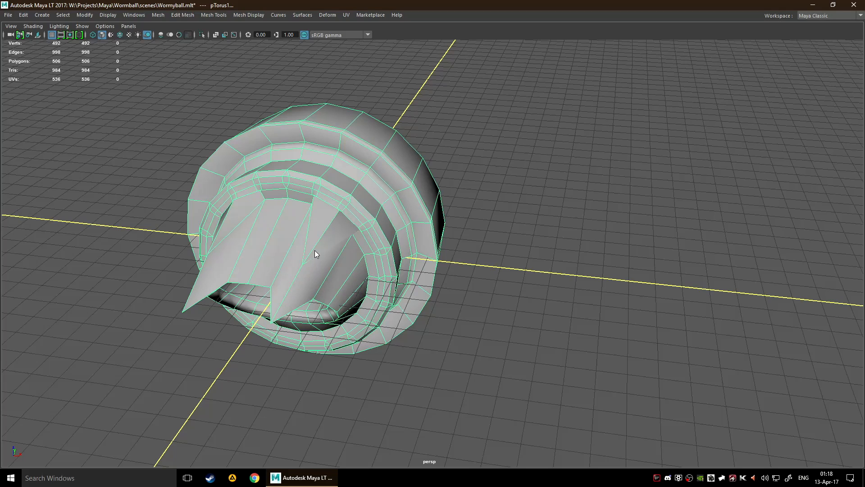
{"action": "key", "text": "w"}
{"action": "left_click_drag", "start_coordinate": [315, 250], "coordinate": [315, 251]}
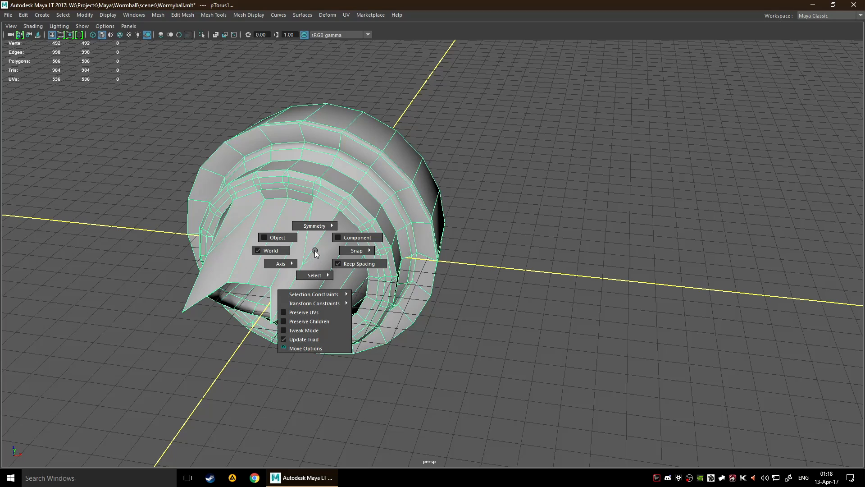
{"action": "right_click", "coordinate": [316, 253], "text": "shift"}
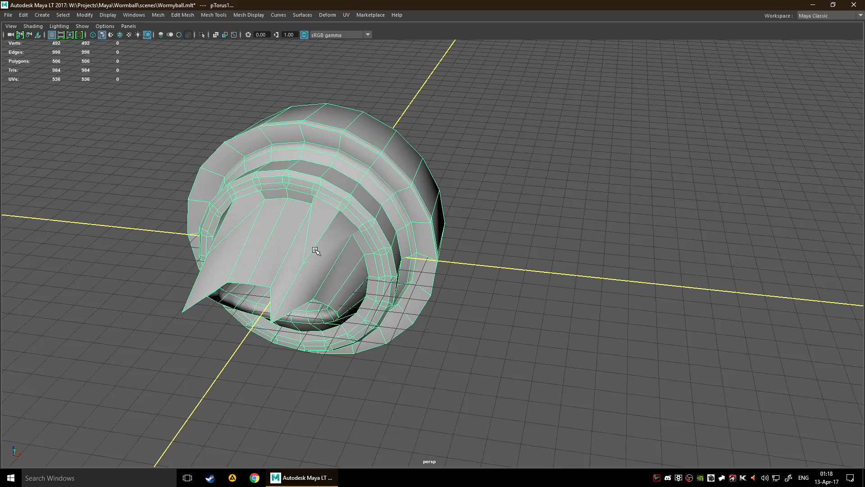
{"action": "right_click", "coordinate": [315, 229]}
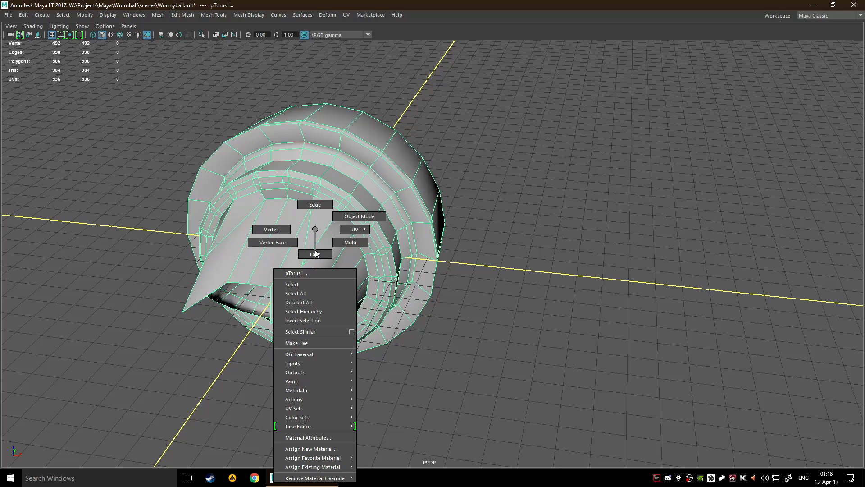
- View the polyTorus1 creation attributes in the Attribute Editor, close it, and clear the selection
{"action": "left_click", "coordinate": [330, 274]}
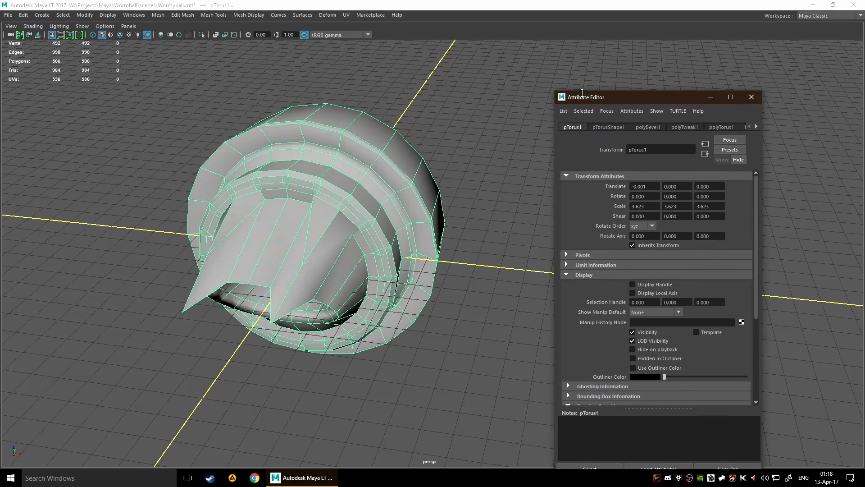
{"action": "left_click_drag", "start_coordinate": [601, 97], "coordinate": [513, 81]}
{"action": "left_click", "coordinate": [573, 115]}
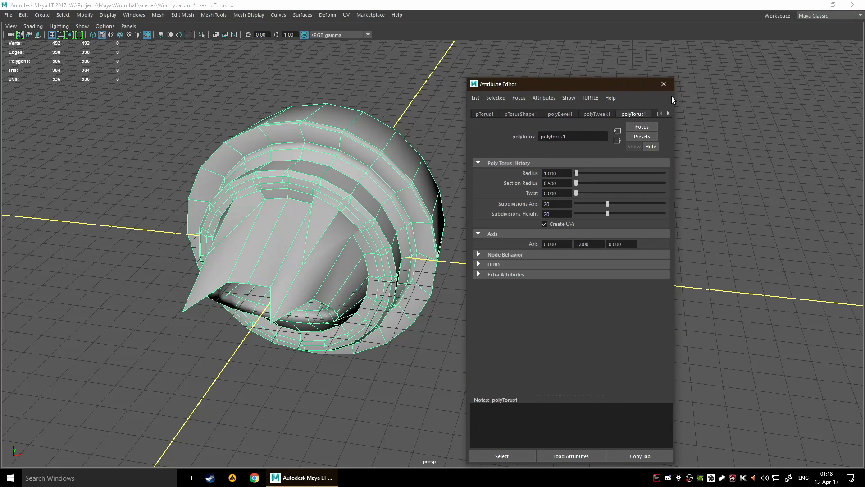
{"action": "left_click", "coordinate": [663, 84]}
{"action": "left_click", "coordinate": [587, 174]}
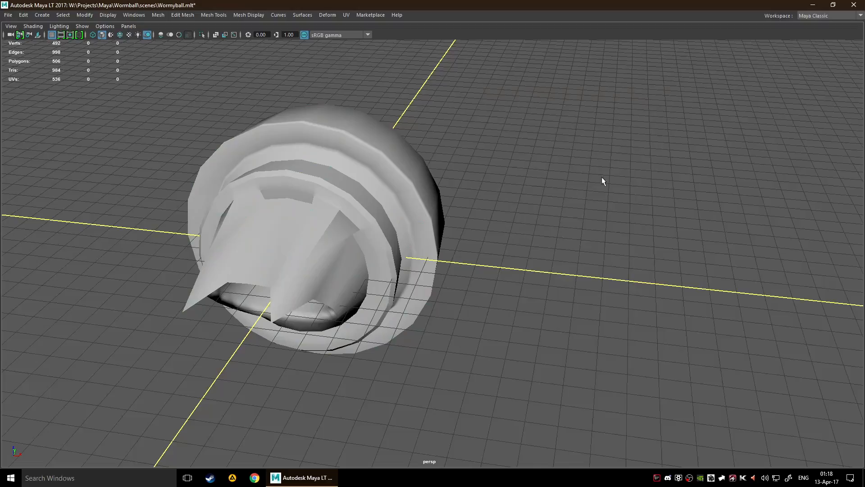
- Select the whole beveled torus and delete it from the scene
{"action": "left_click_drag", "start_coordinate": [598, 213], "coordinate": [482, 229], "text": "alt"}
{"action": "left_click", "coordinate": [482, 229]}
{"action": "left_click_drag", "start_coordinate": [331, 289], "coordinate": [631, 352], "text": "alt"}
{"action": "left_click_drag", "start_coordinate": [459, 250], "coordinate": [508, 280], "text": "alt"}
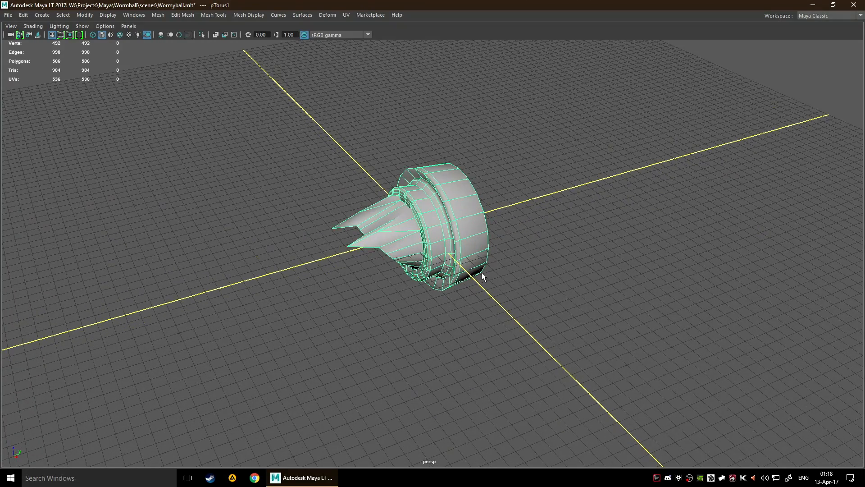
{"action": "key", "text": "Delete"}
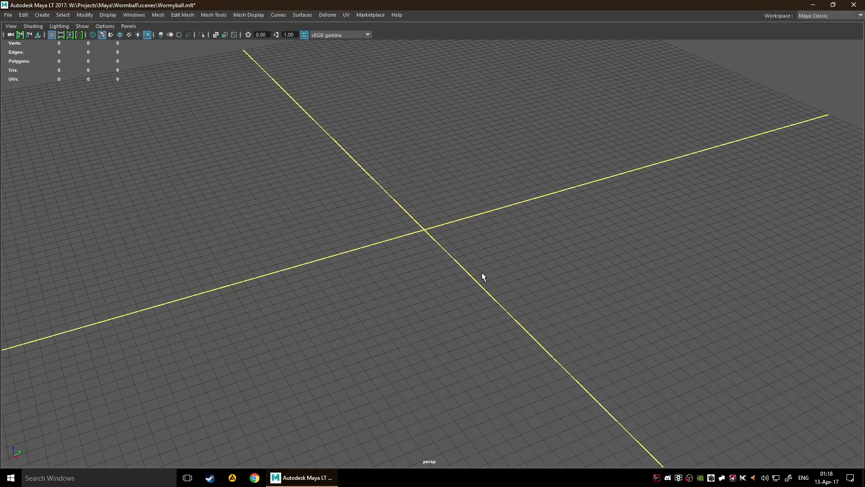